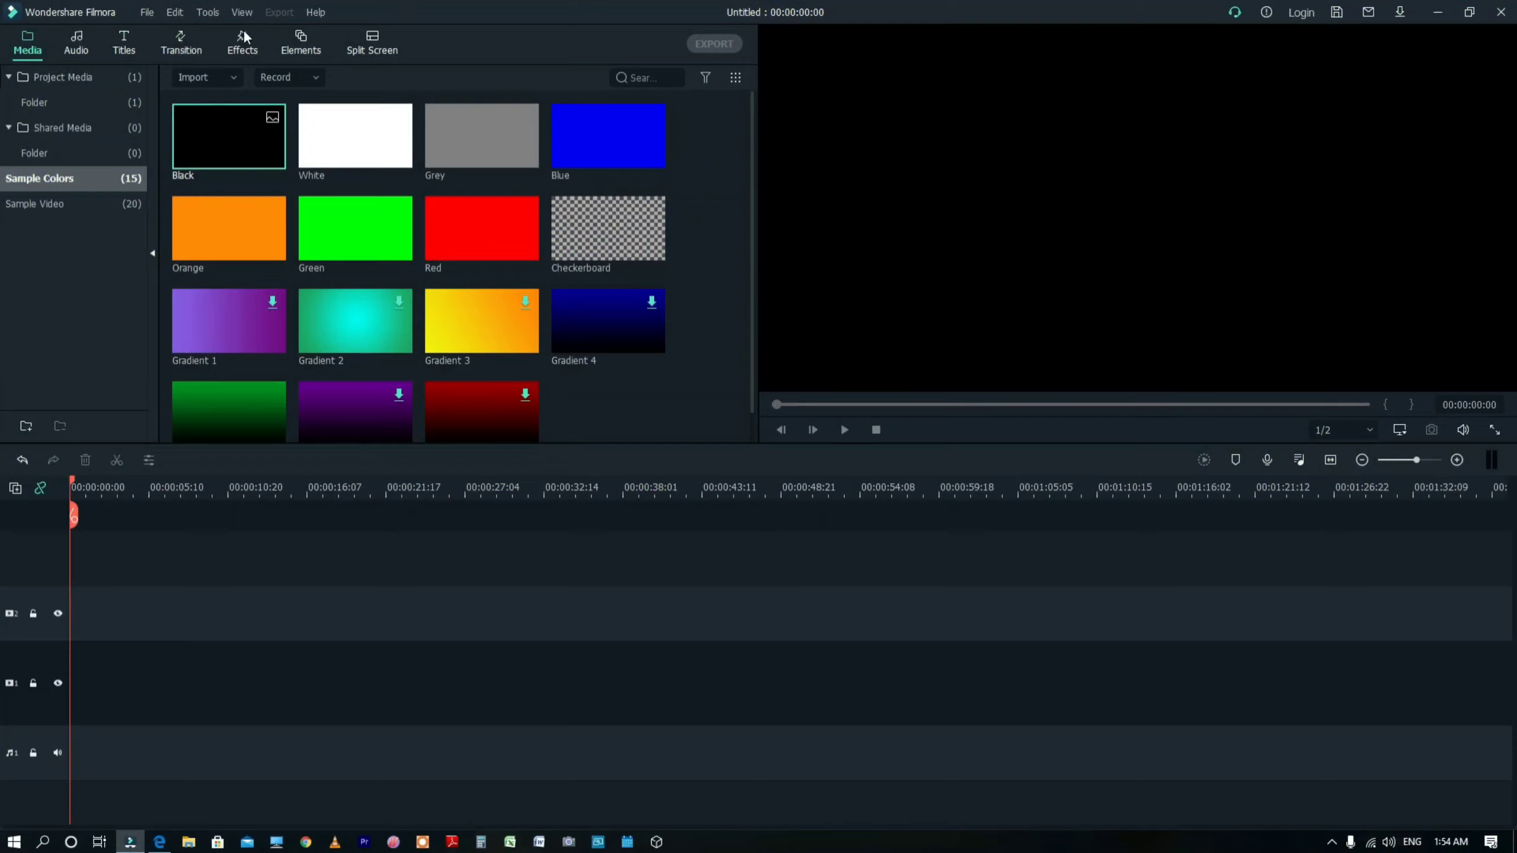
- Add Plexus Particles to video track 2, stretch it to about 00:00:36, and preview it
click(242, 38)
click(244, 37)
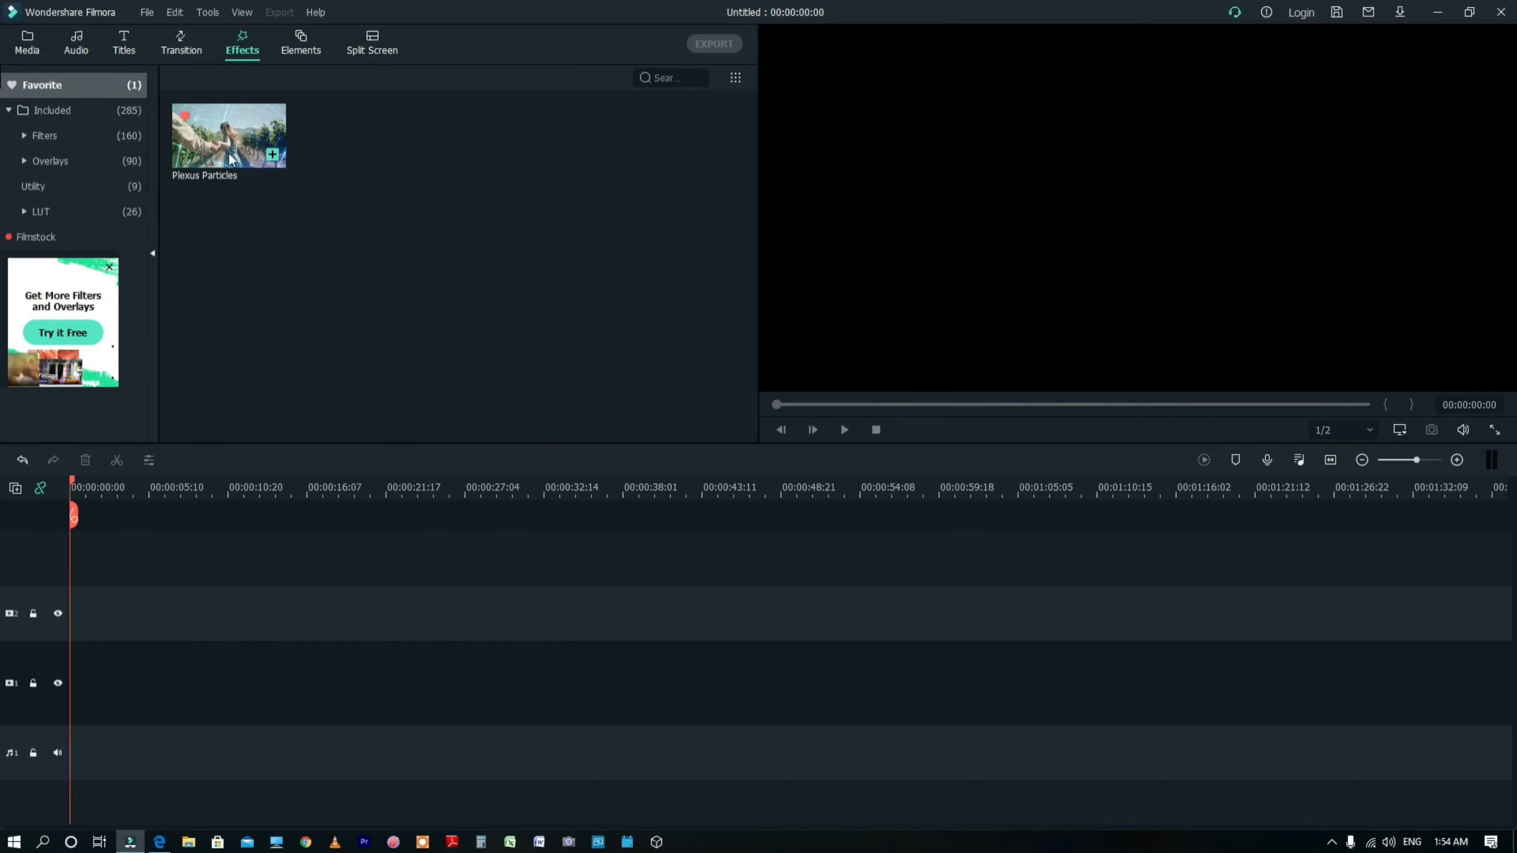
mouse_move(227, 138)
mouse_down()
mouse_move(84, 629)
mouse_move(144, 621)
mouse_up()
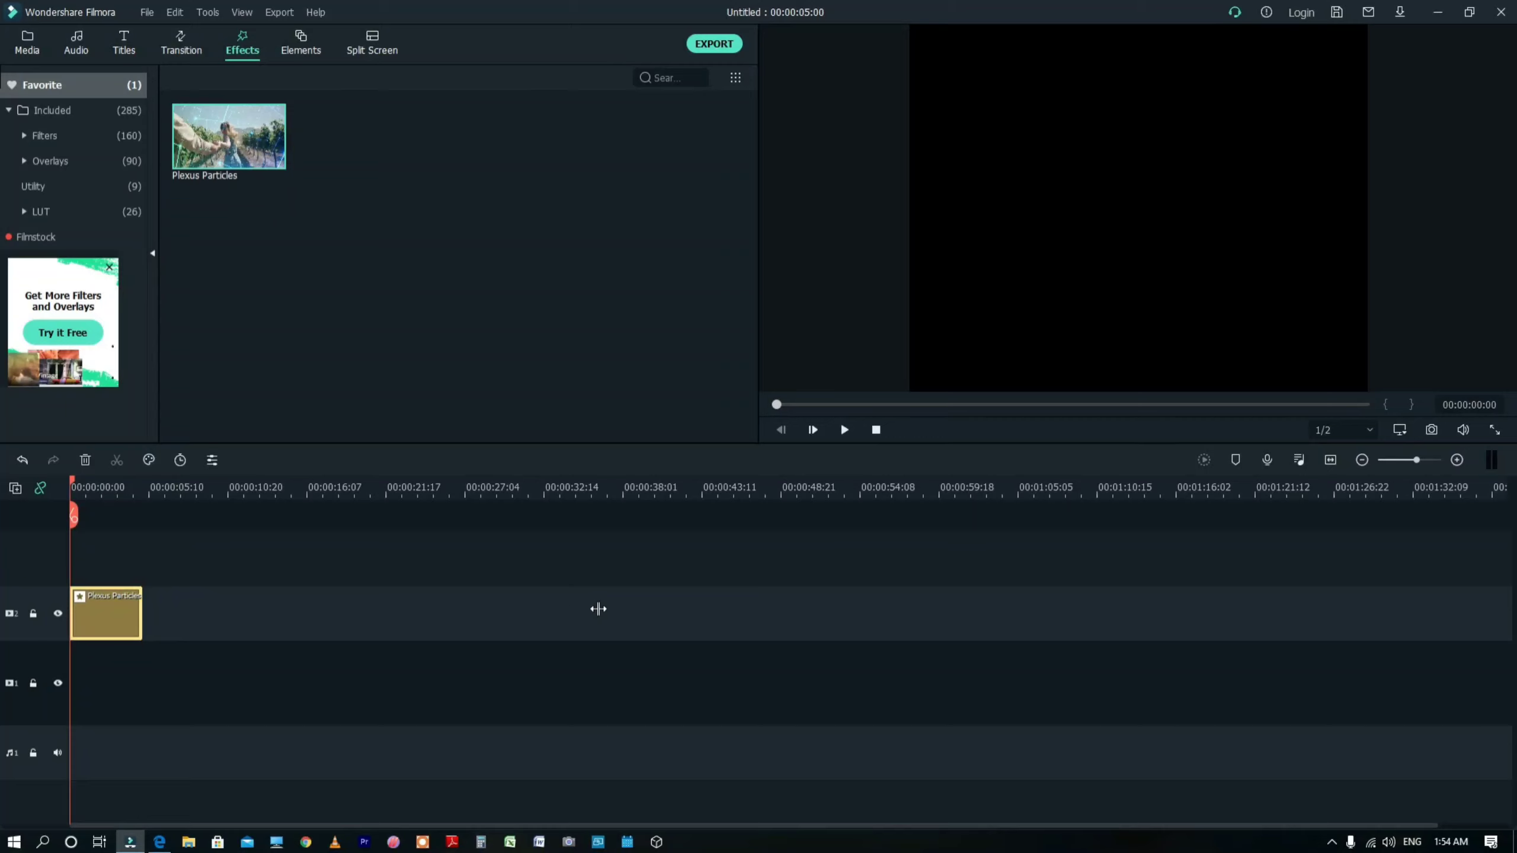
drag(141, 612, 597, 609)
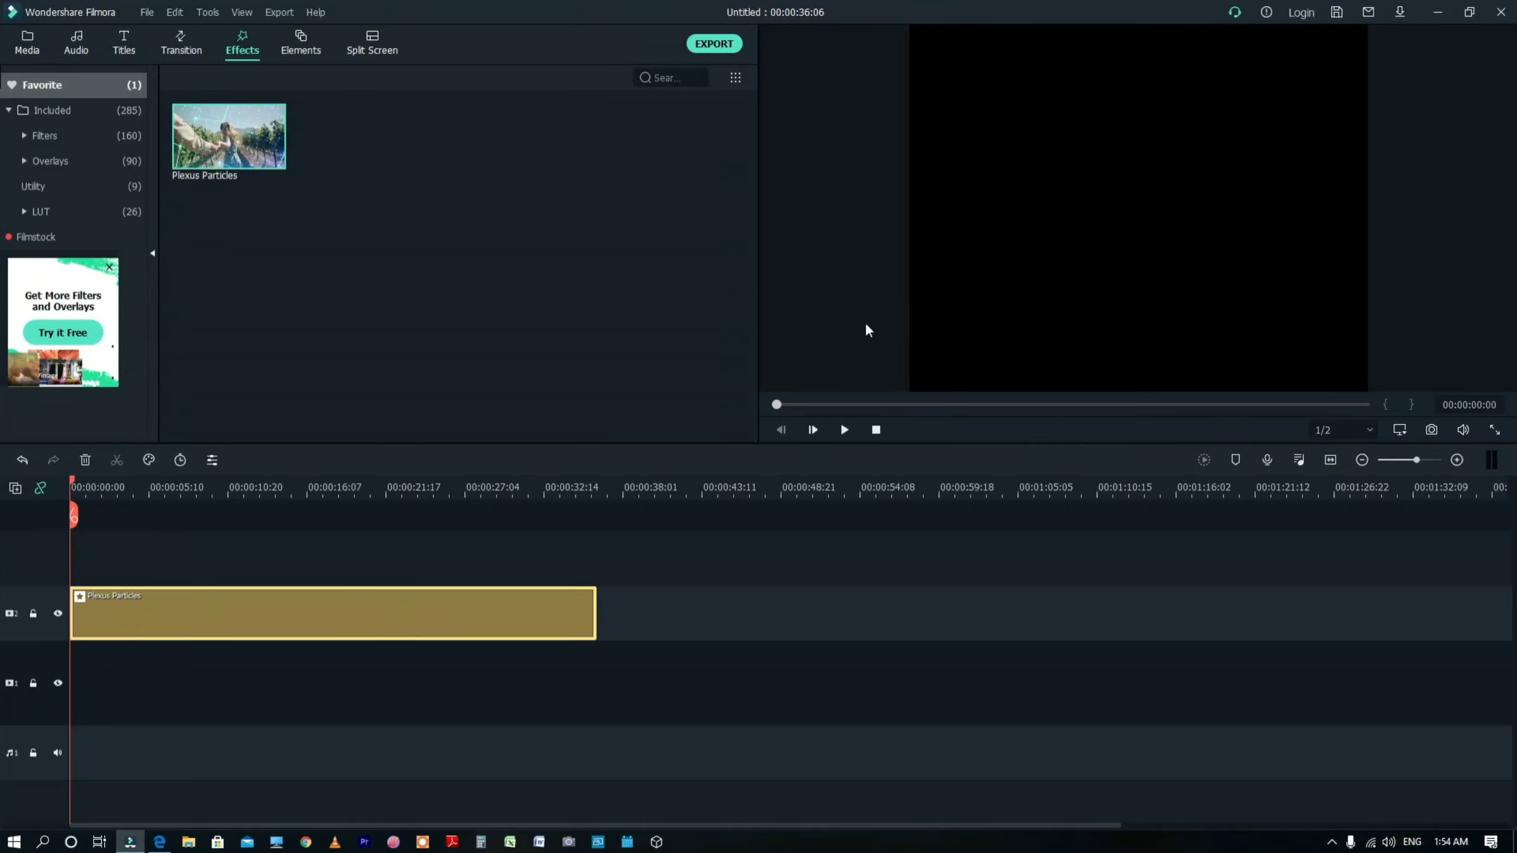
click(847, 429)
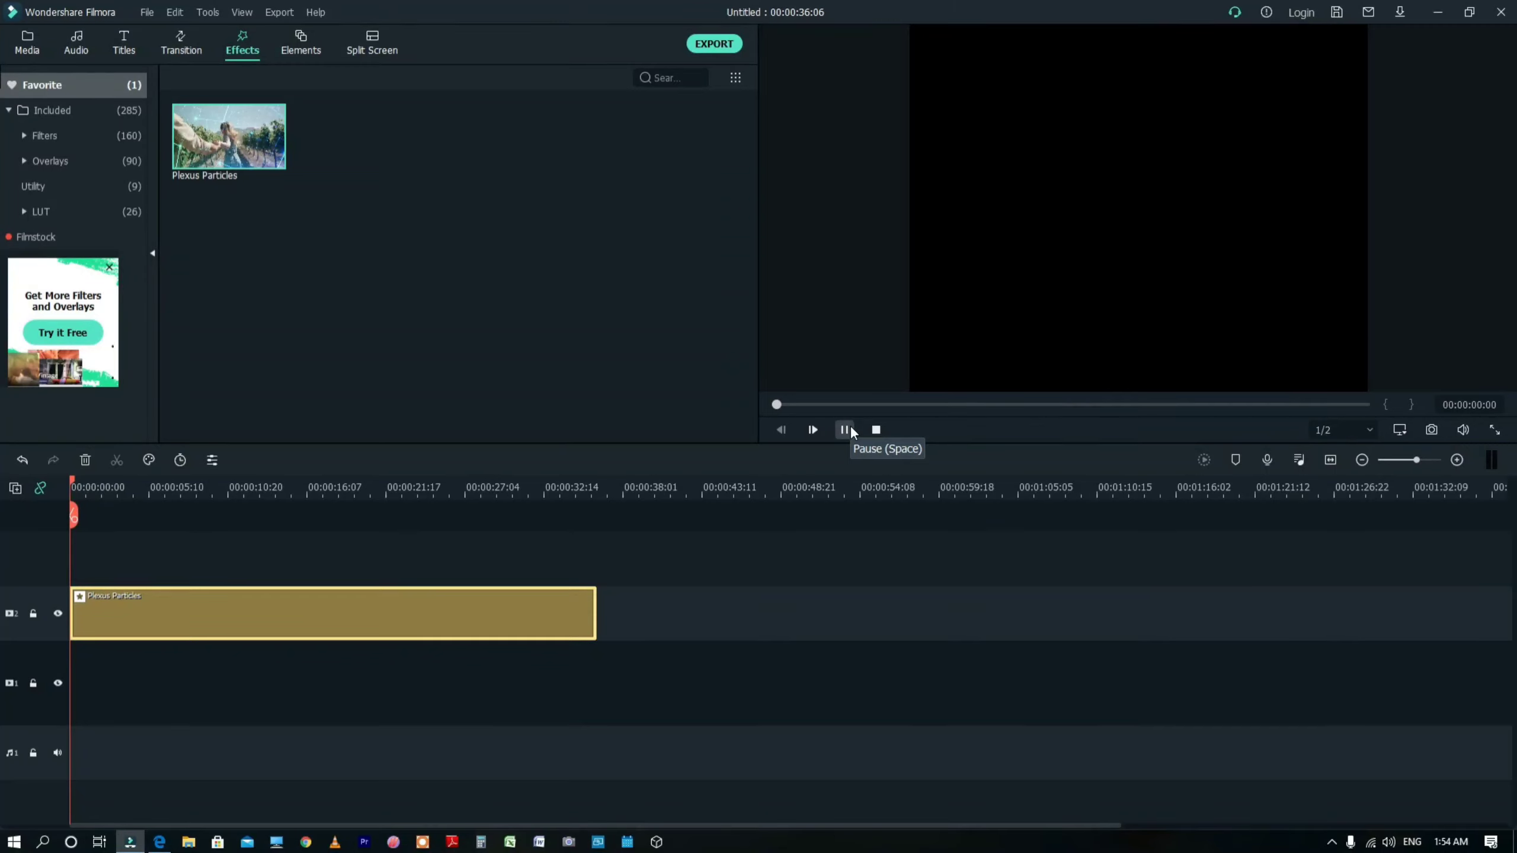
click(275, 506)
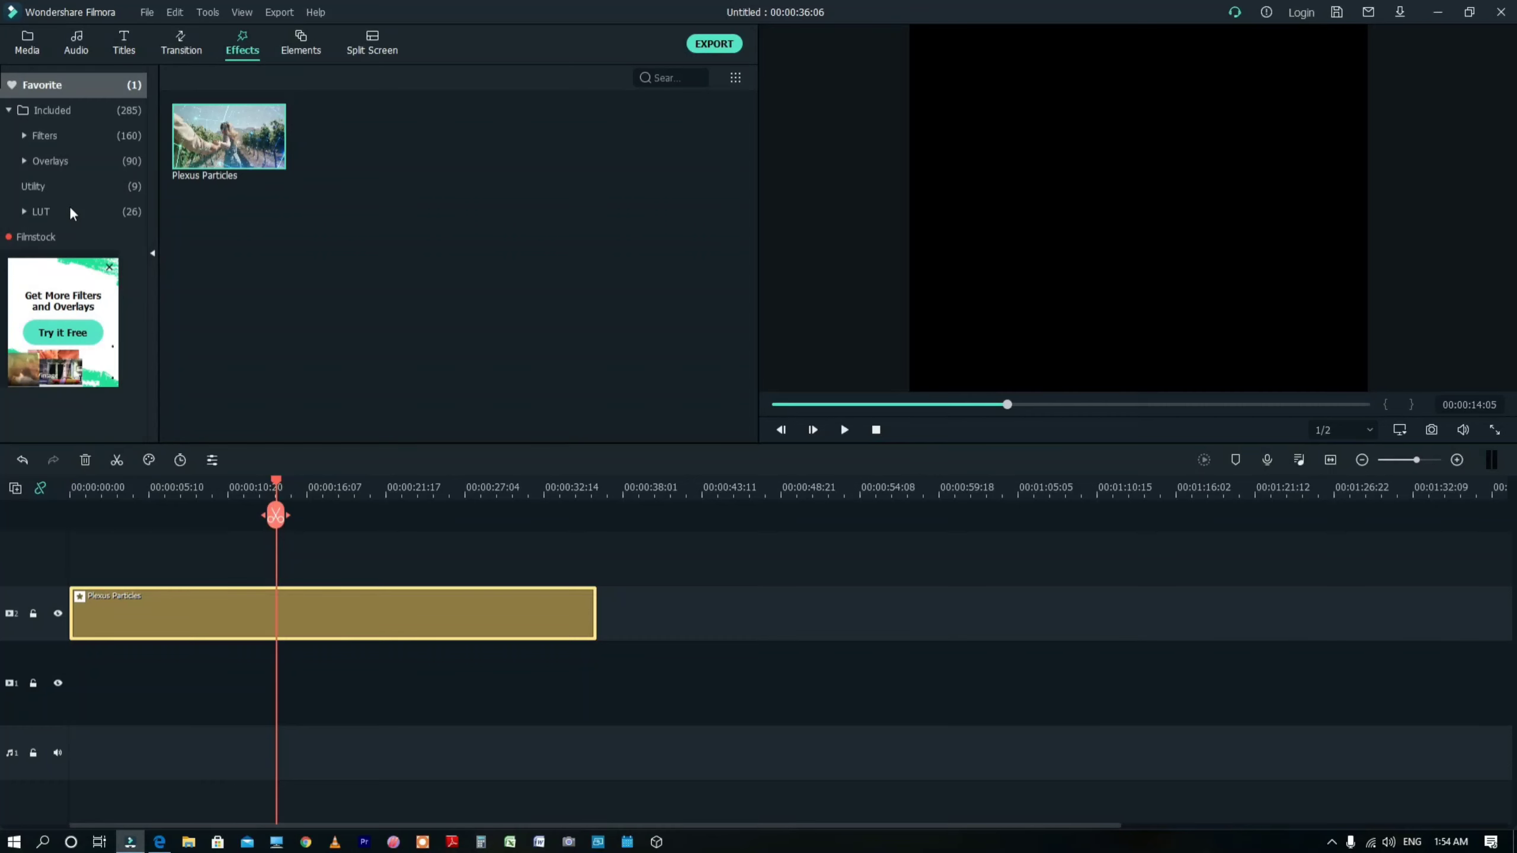
- Go from Sample Video back to Sample Colors, pick Gradient 4, and deselect the Plexus clip
click(37, 212)
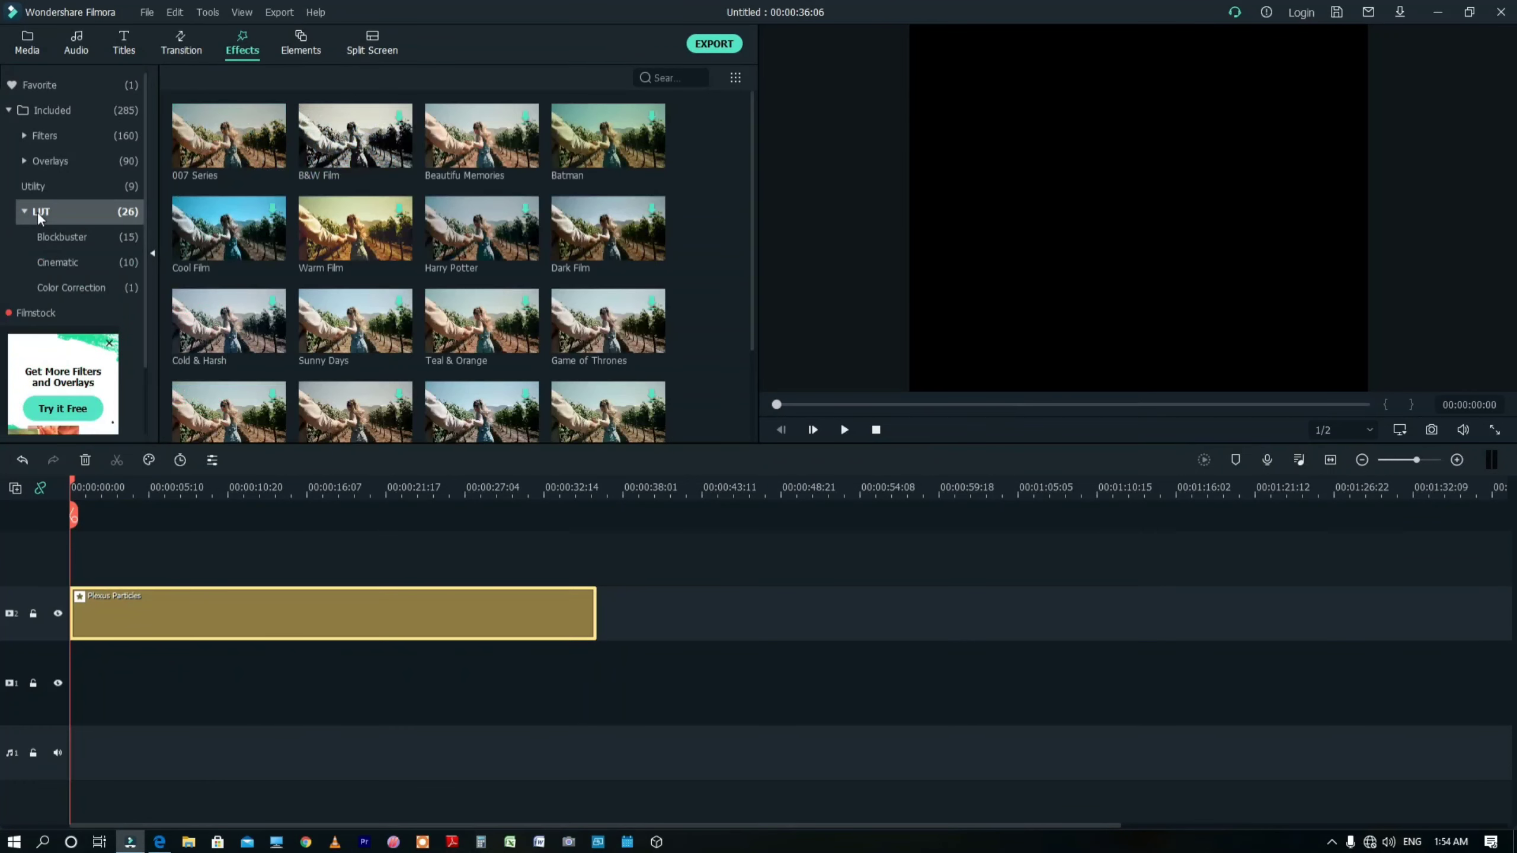
click(27, 42)
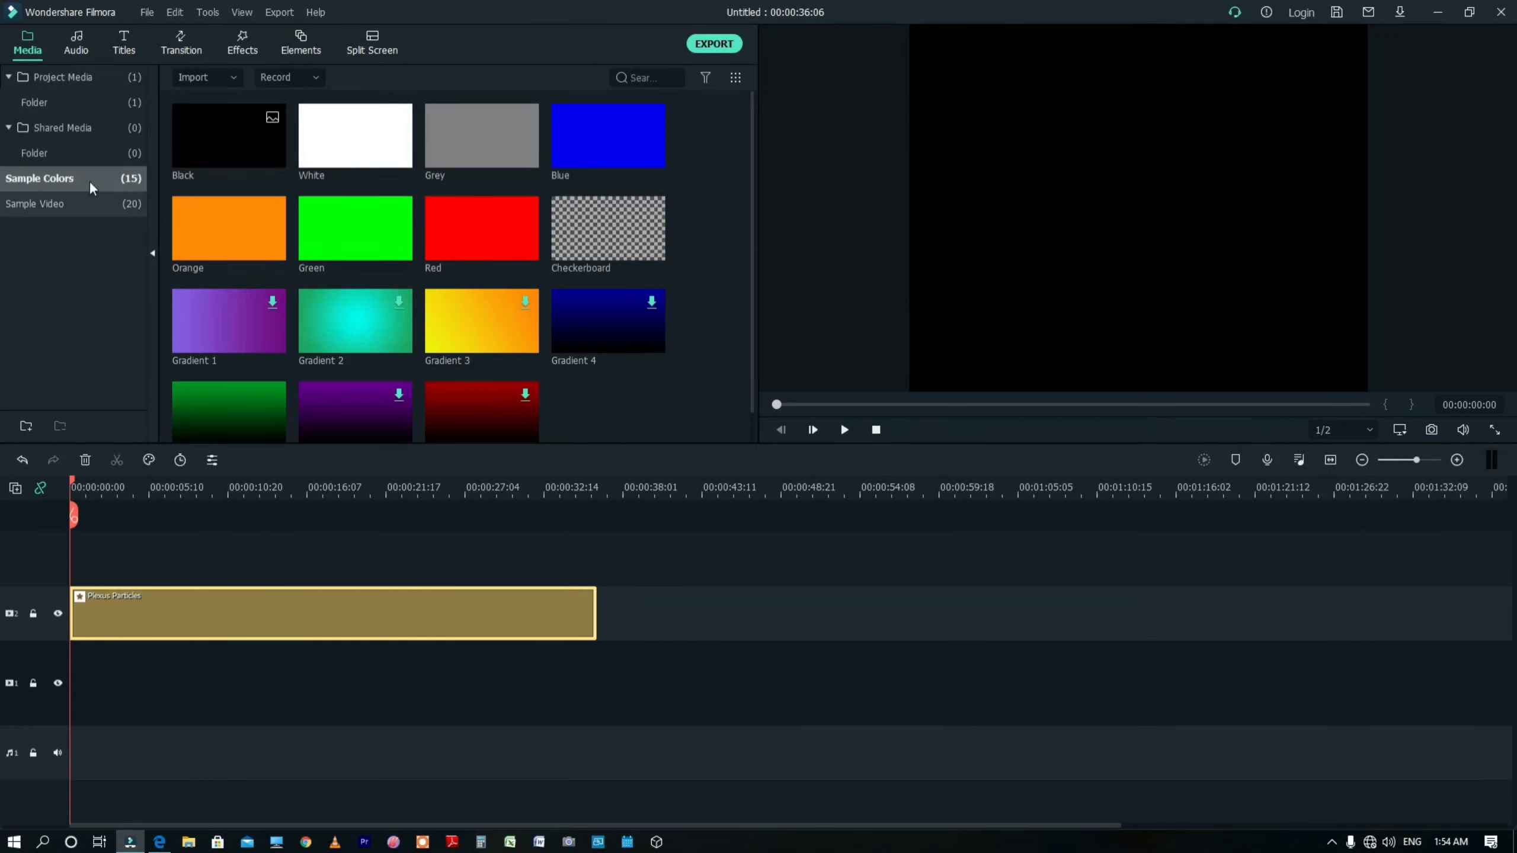
click(81, 205)
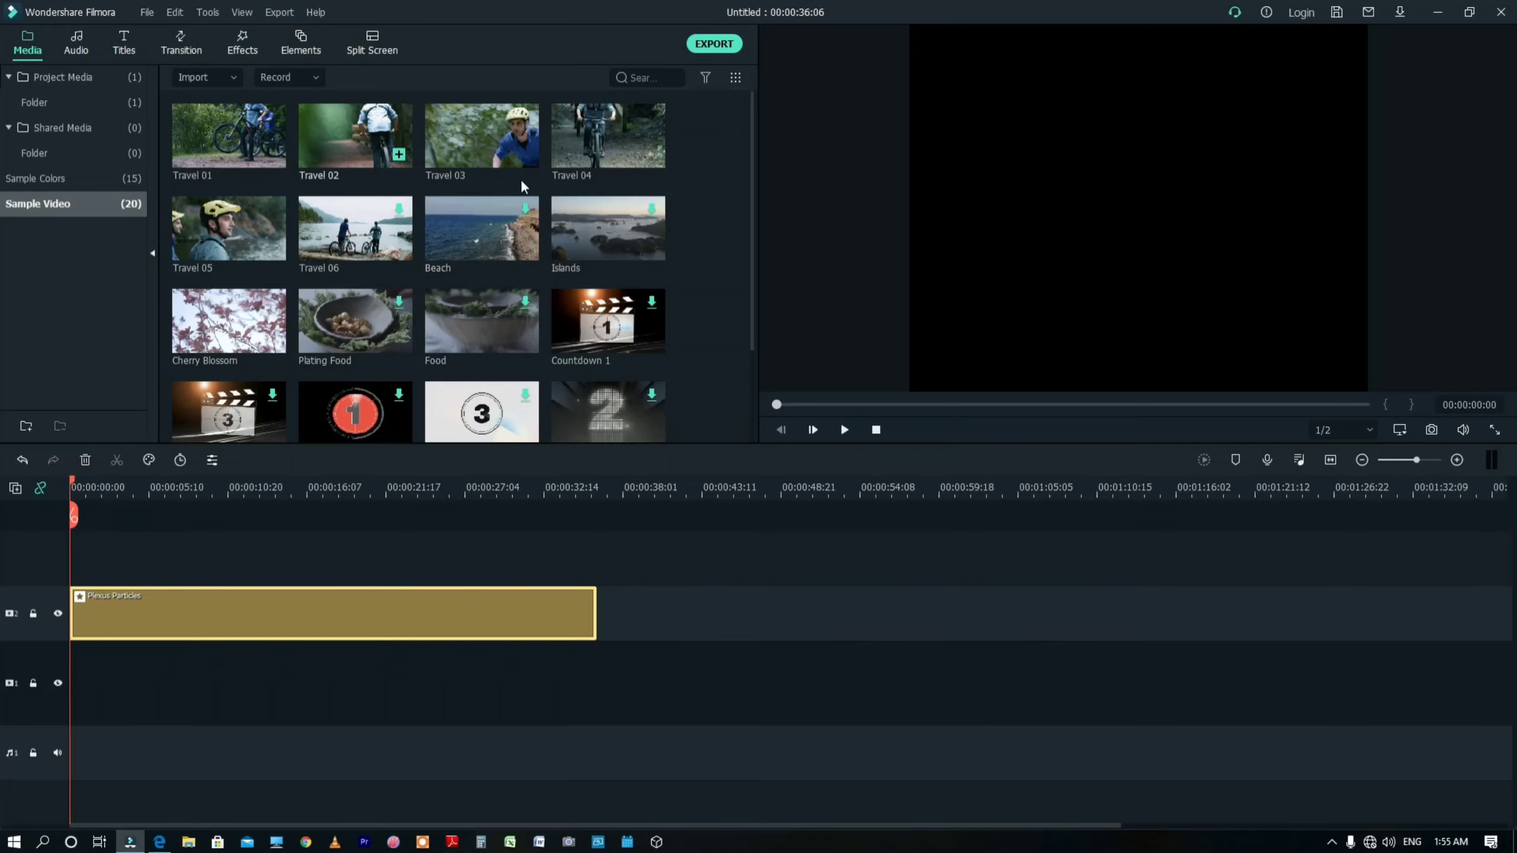
scroll(440, 342, down, 3)
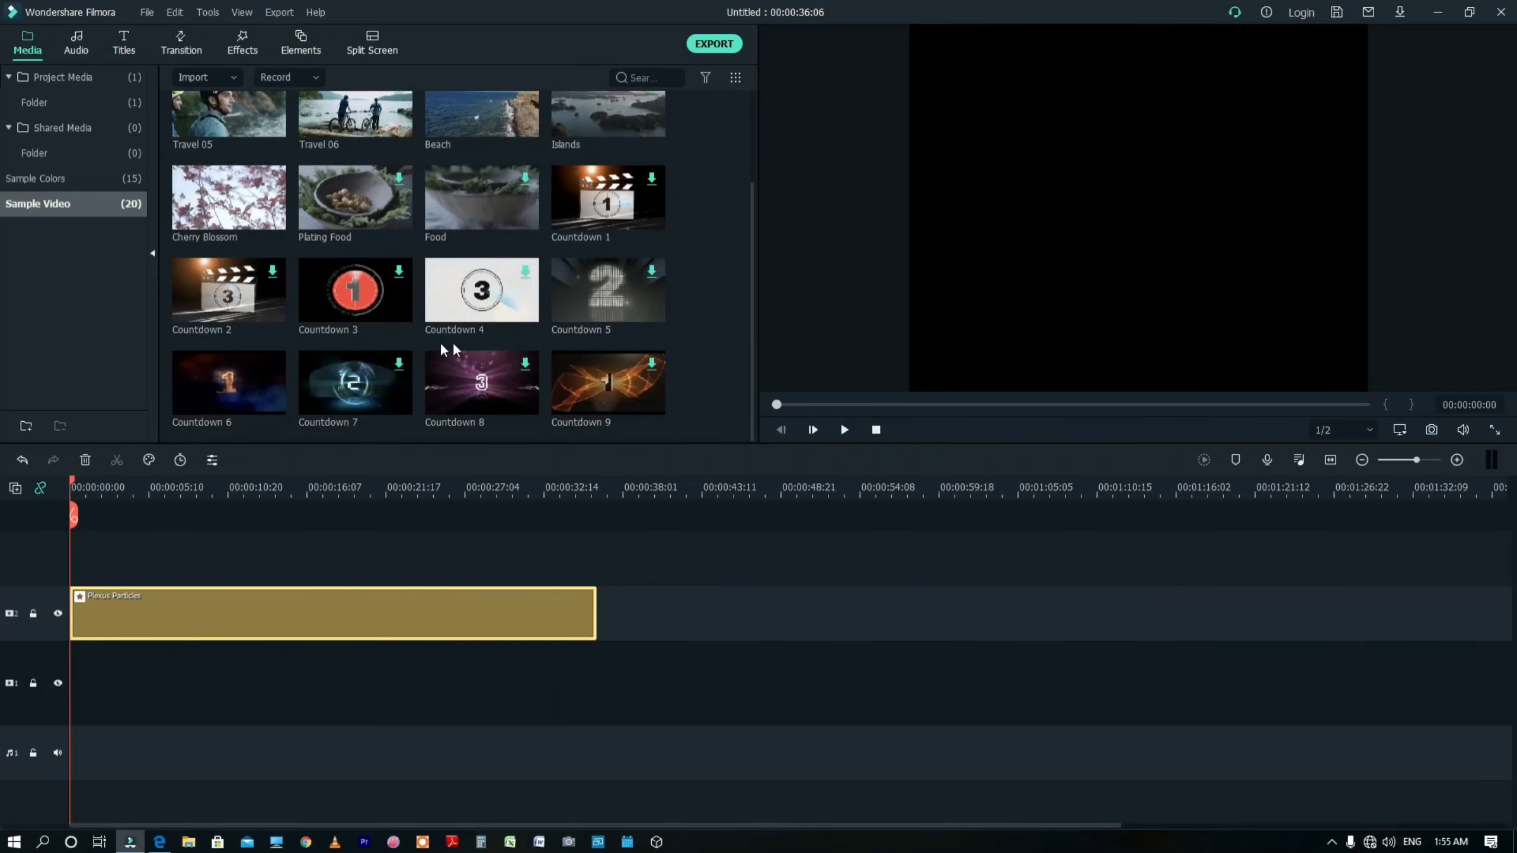
scroll(640, 309, up, 3)
click(96, 173)
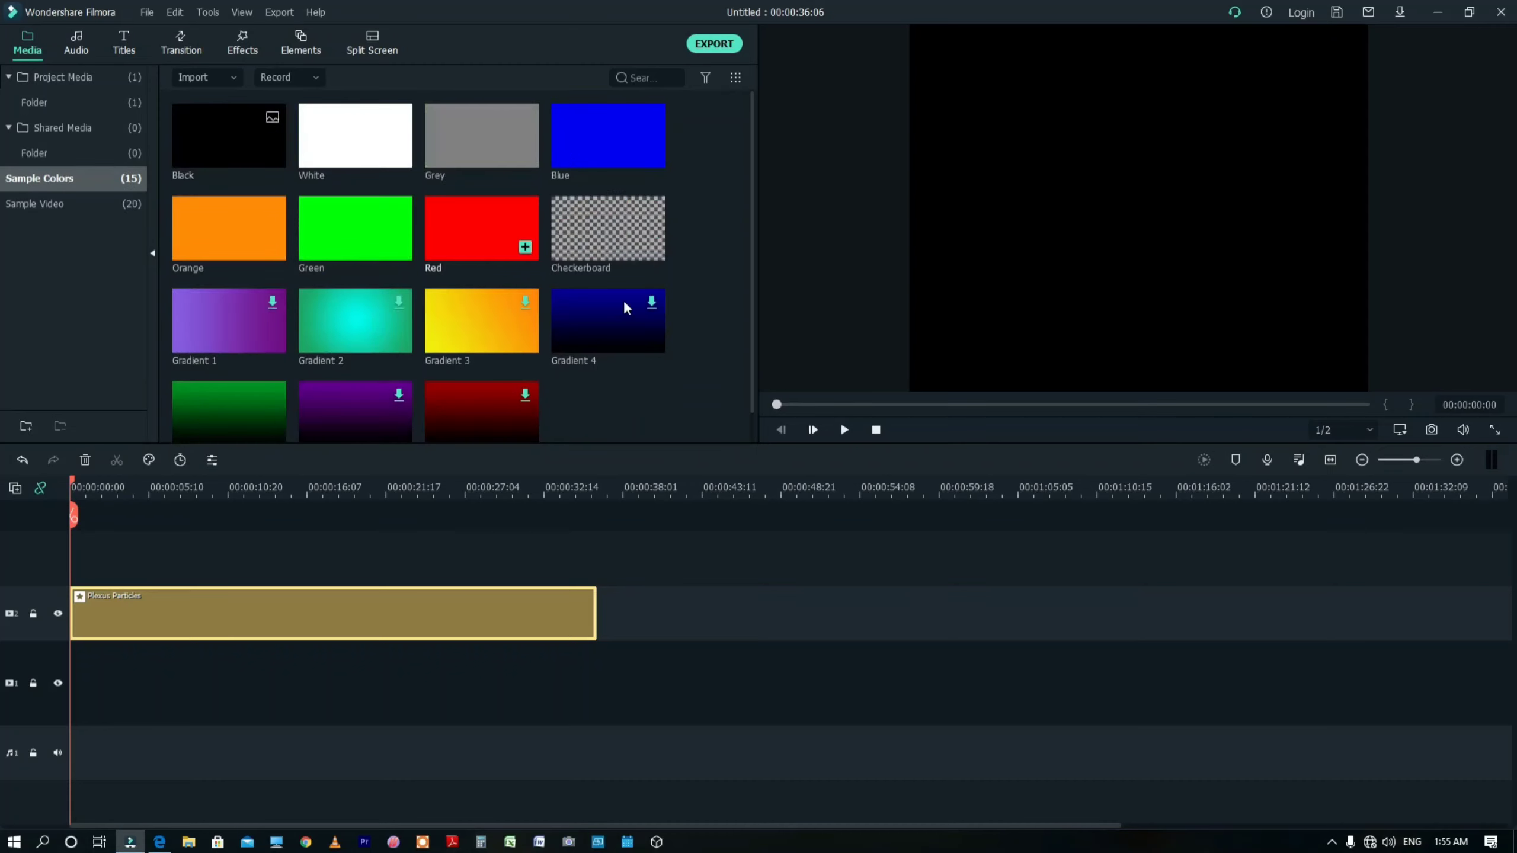
click(605, 319)
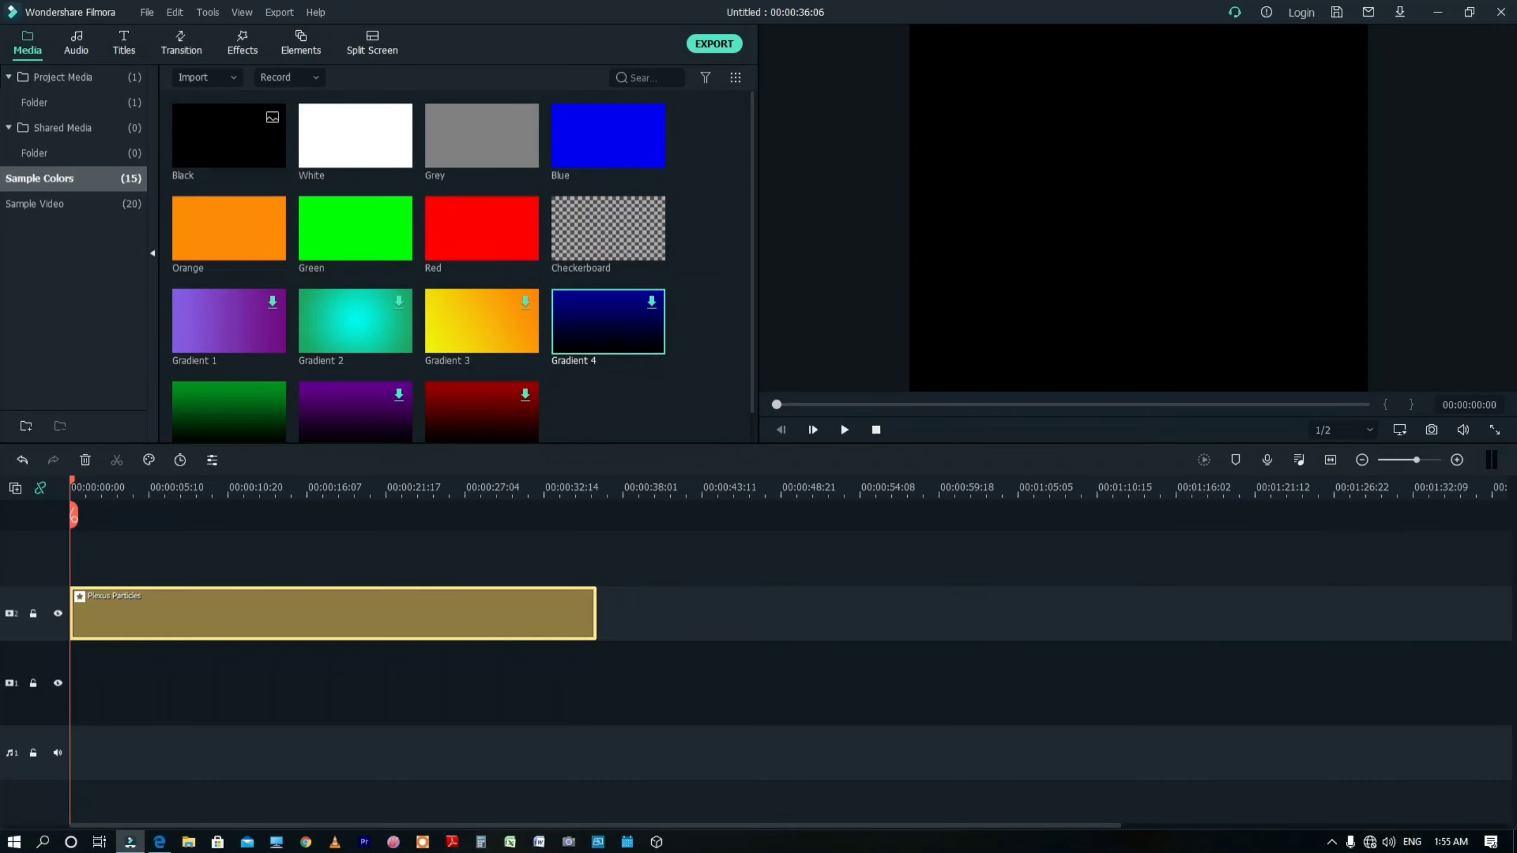
click(80, 723)
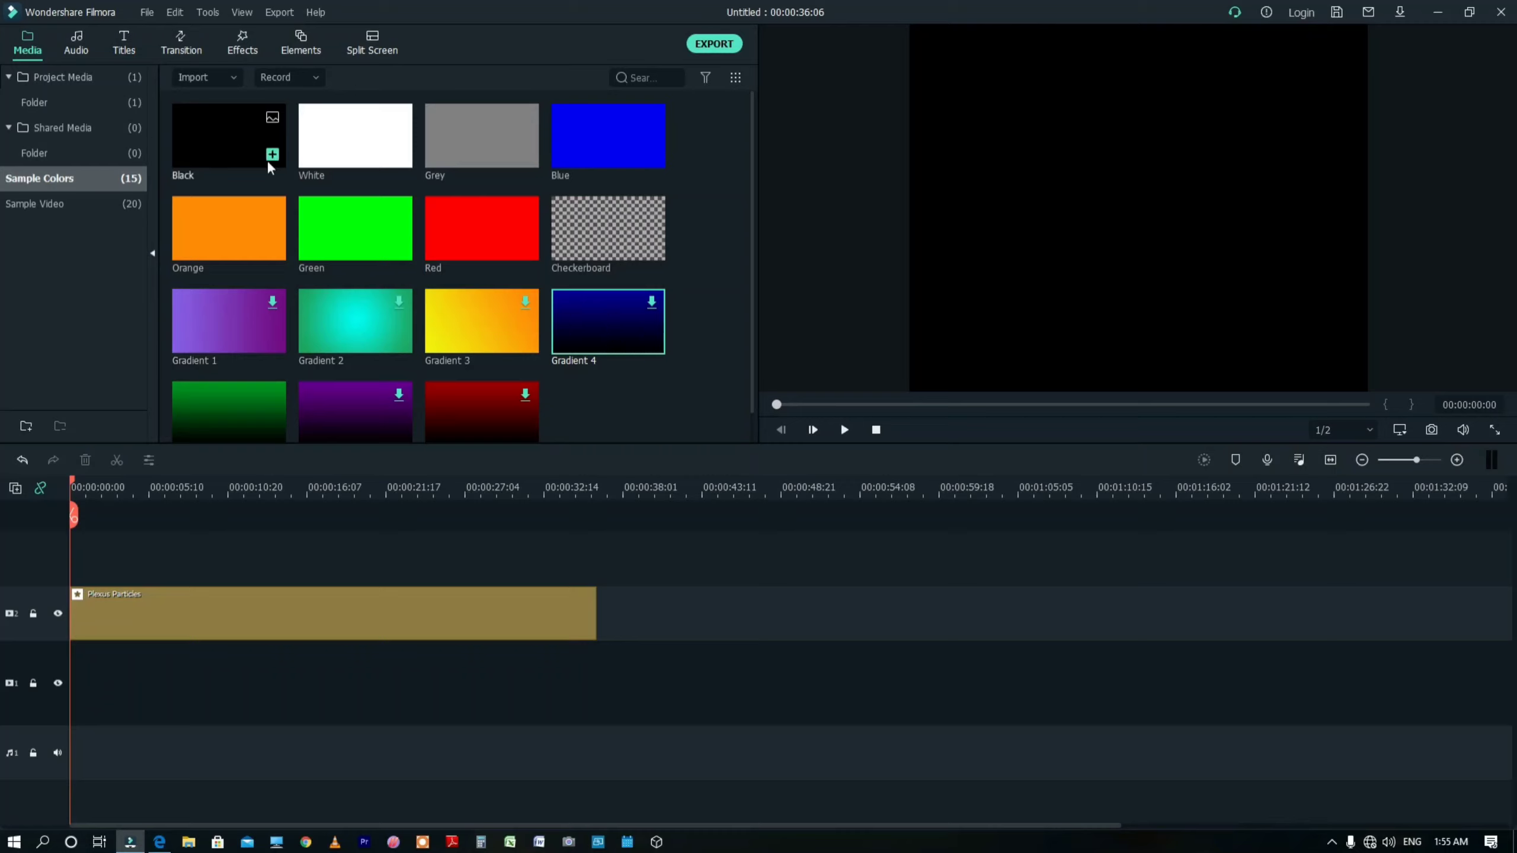
- Put a Black colour clip on video track 1, stretch it to the particles' end, and play it
drag(231, 137, 152, 695)
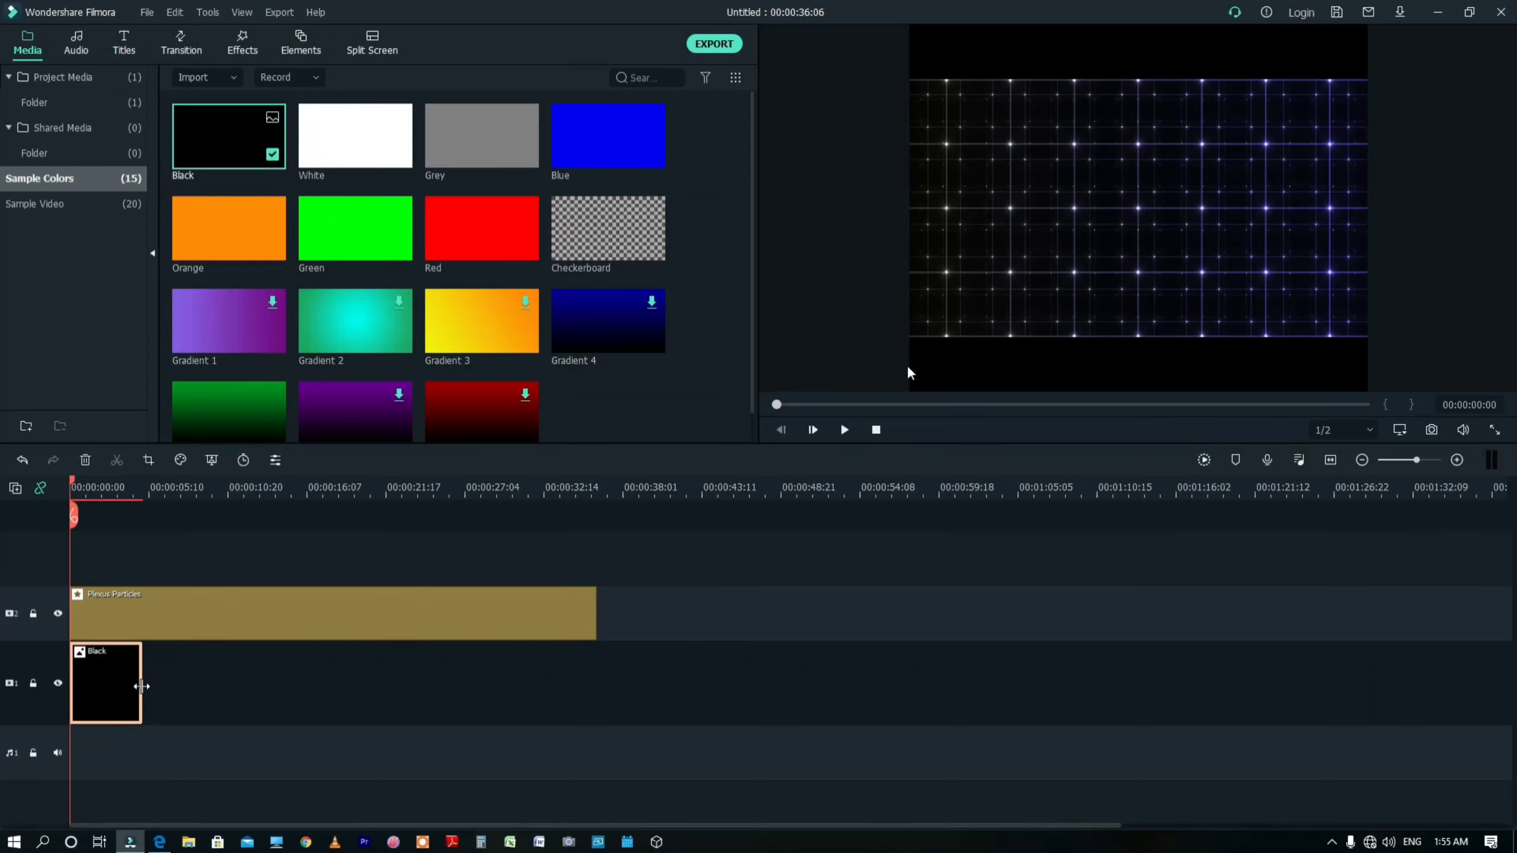
drag(142, 686, 596, 687)
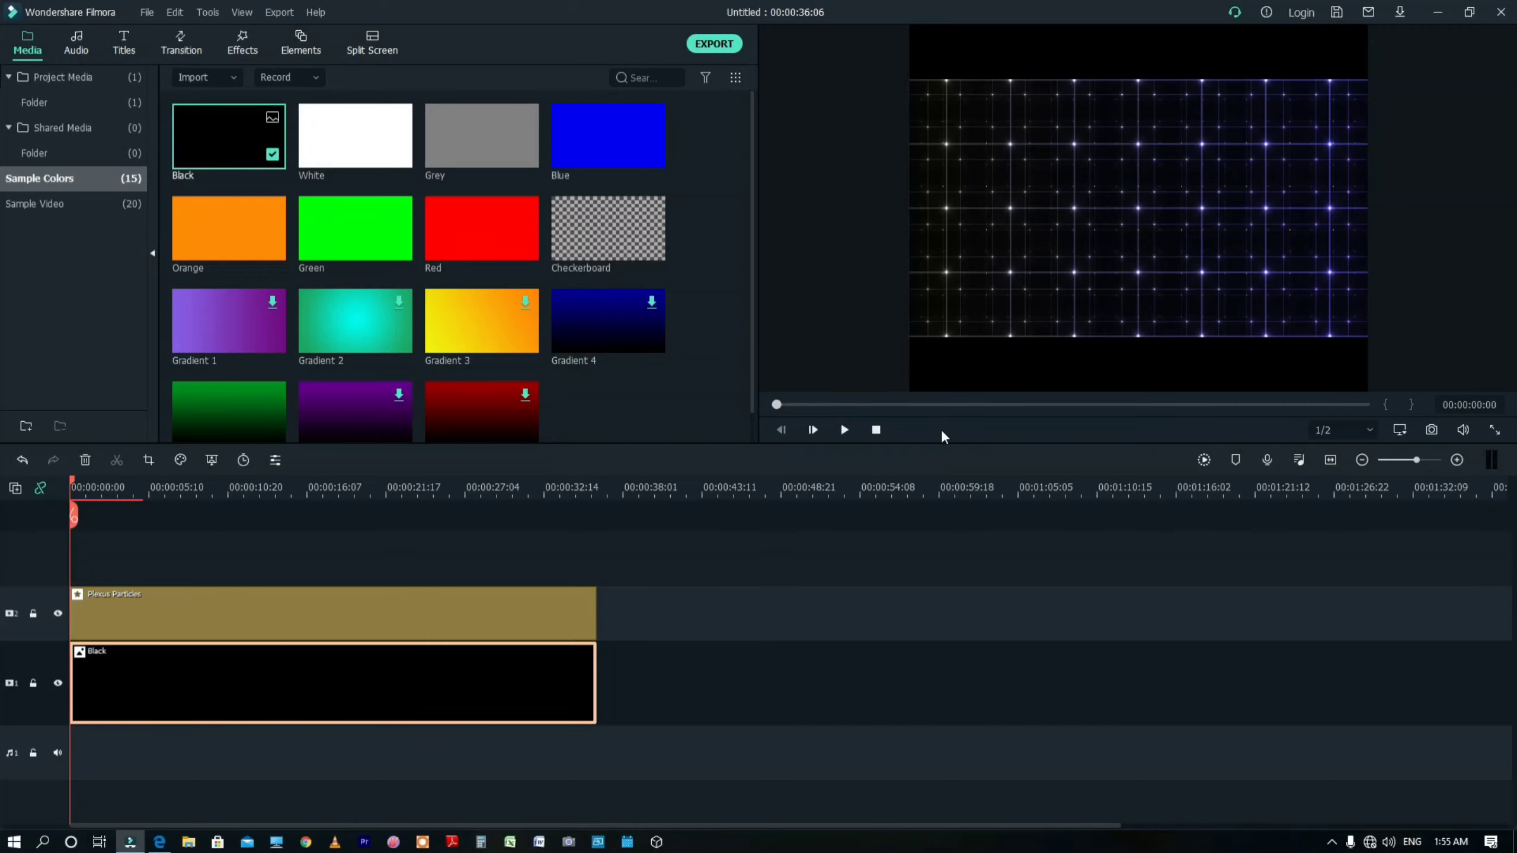
key(space)
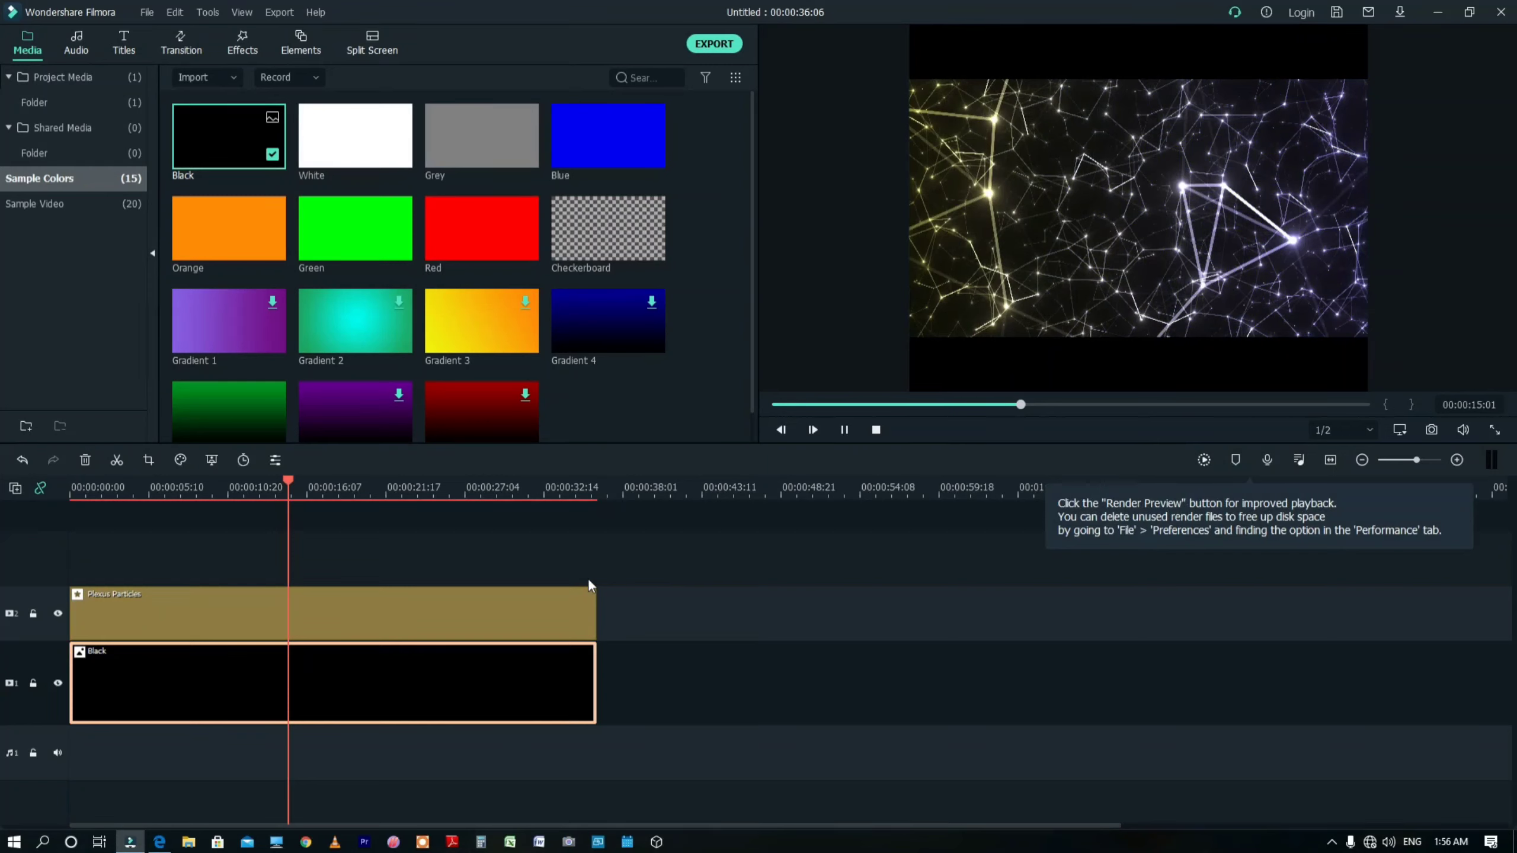
key(space)
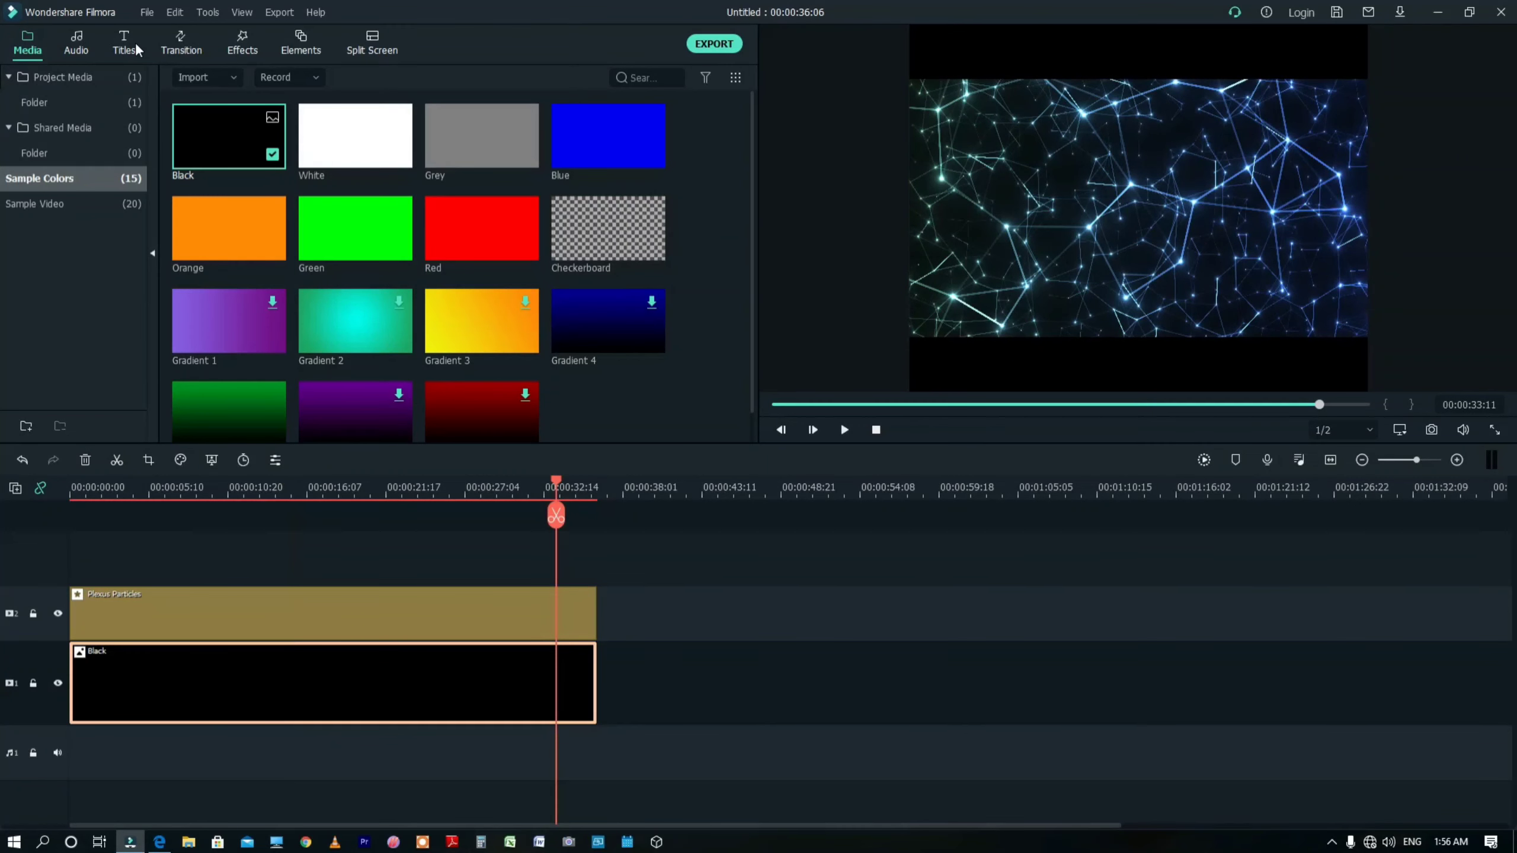
- Browse the 276 title templates in the Titles library, then return to the top
click(135, 42)
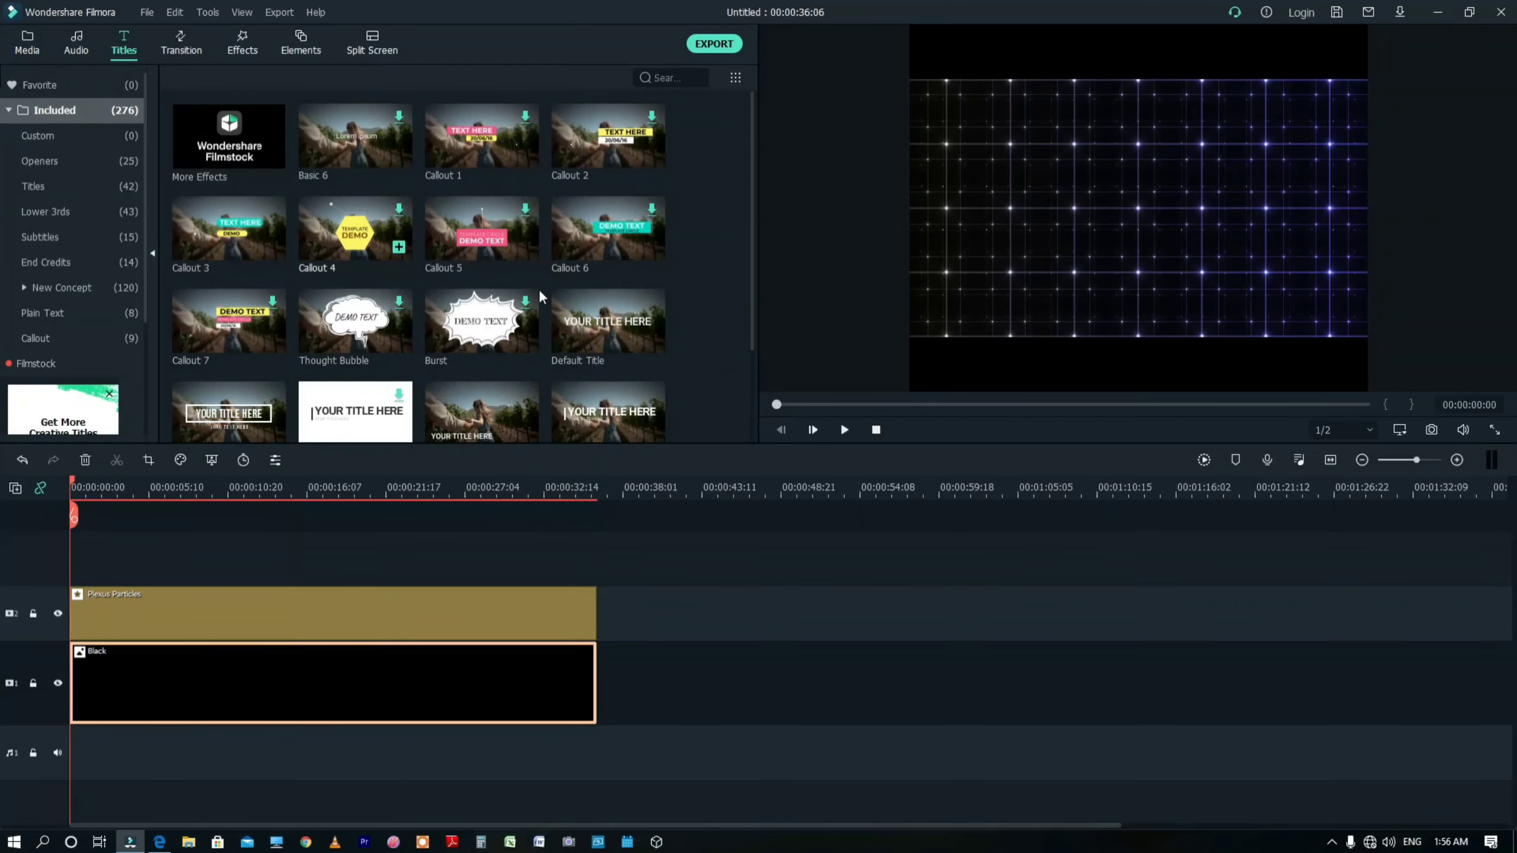
scroll(538, 289, down, 5)
scroll(538, 289, down, 5)
scroll(538, 289, down, 5)
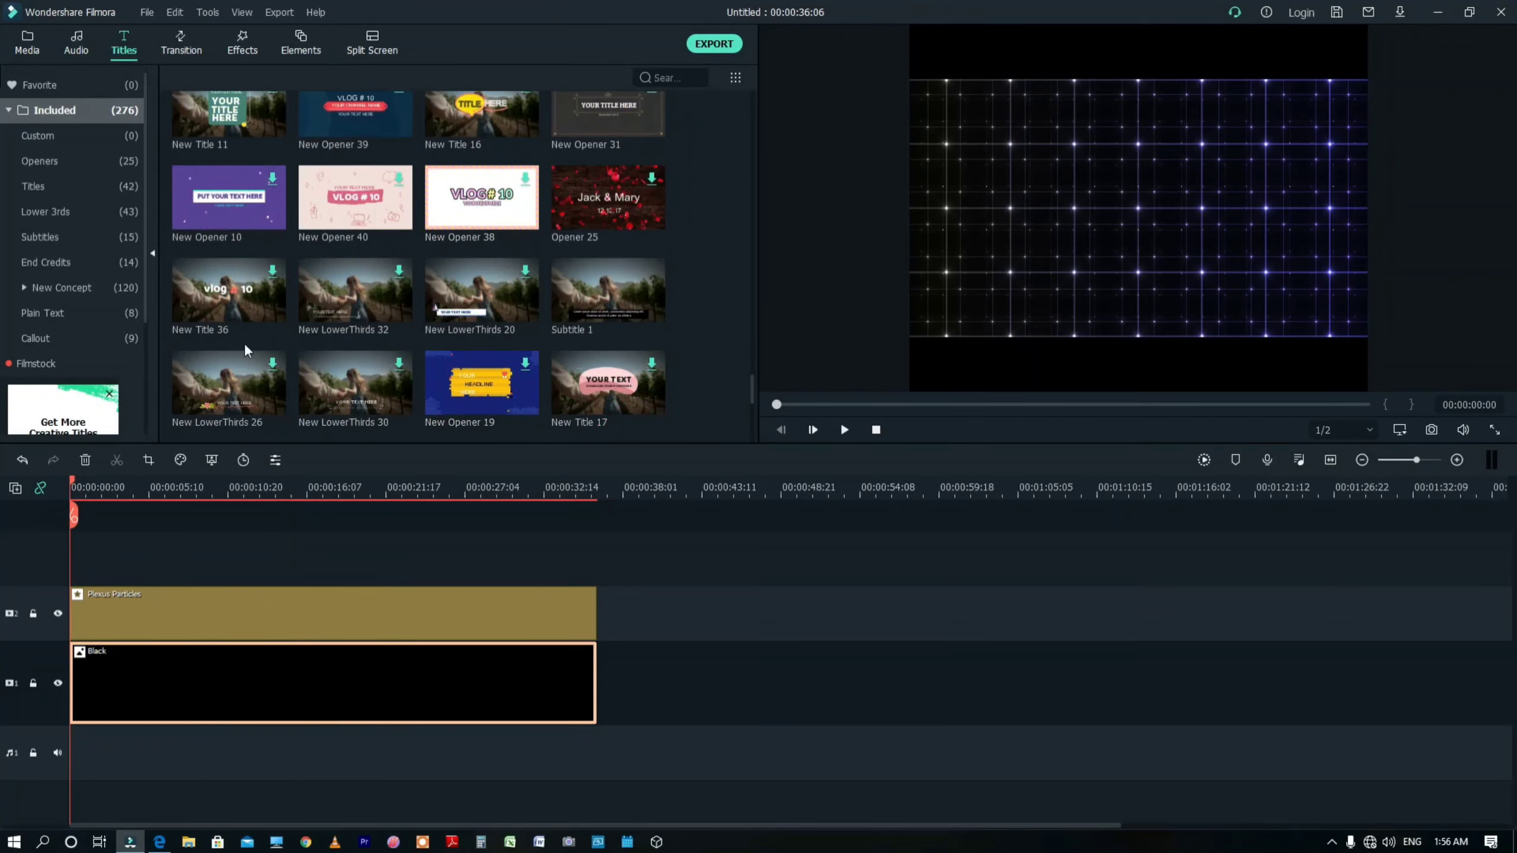
scroll(485, 372, down, 3)
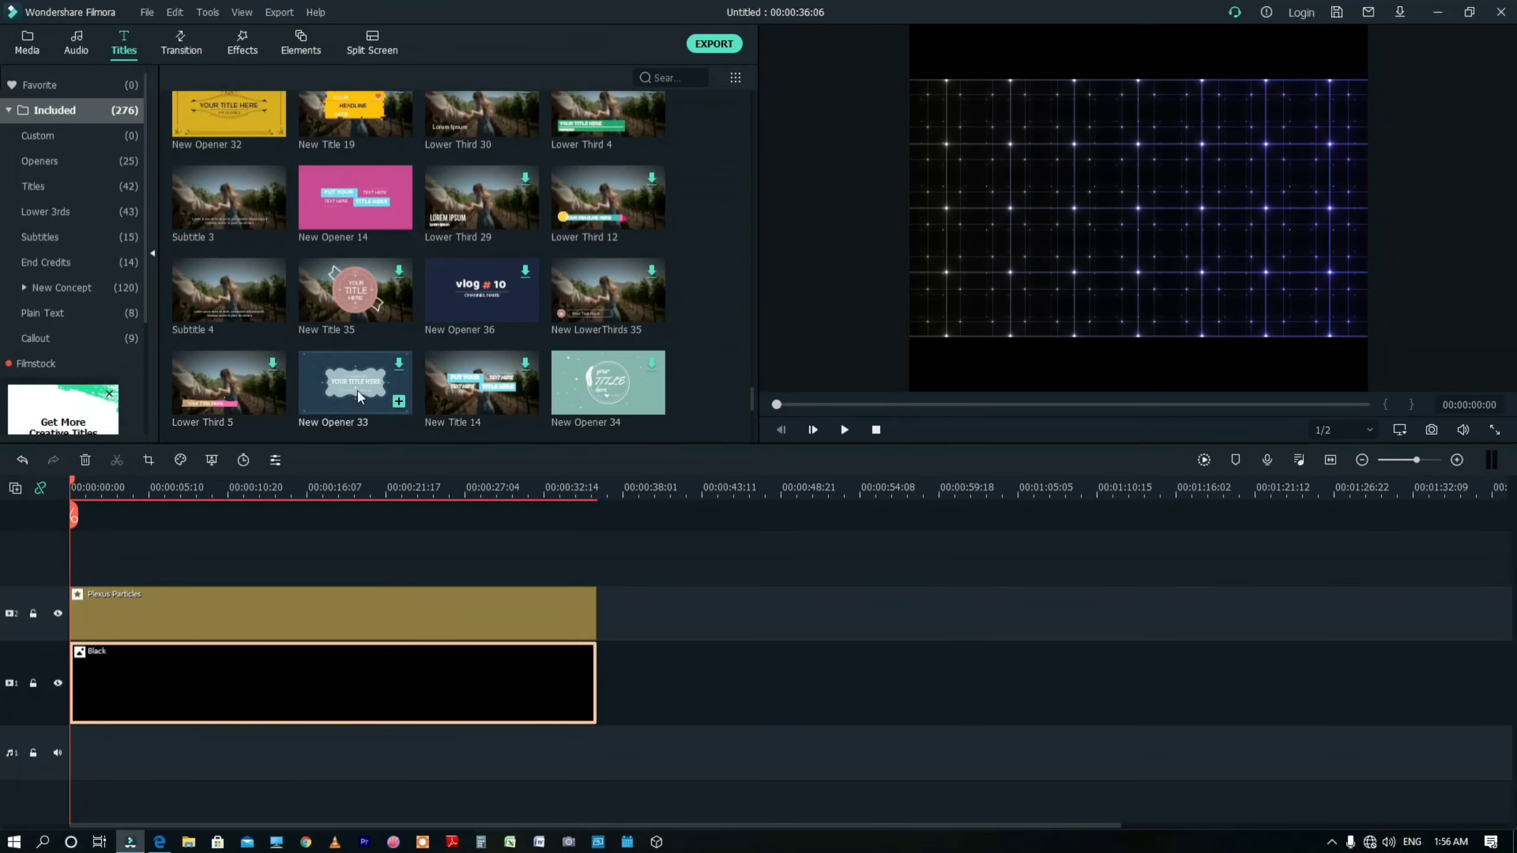
scroll(358, 392, down, 3)
scroll(360, 390, up, 10)
scroll(433, 351, up, 10)
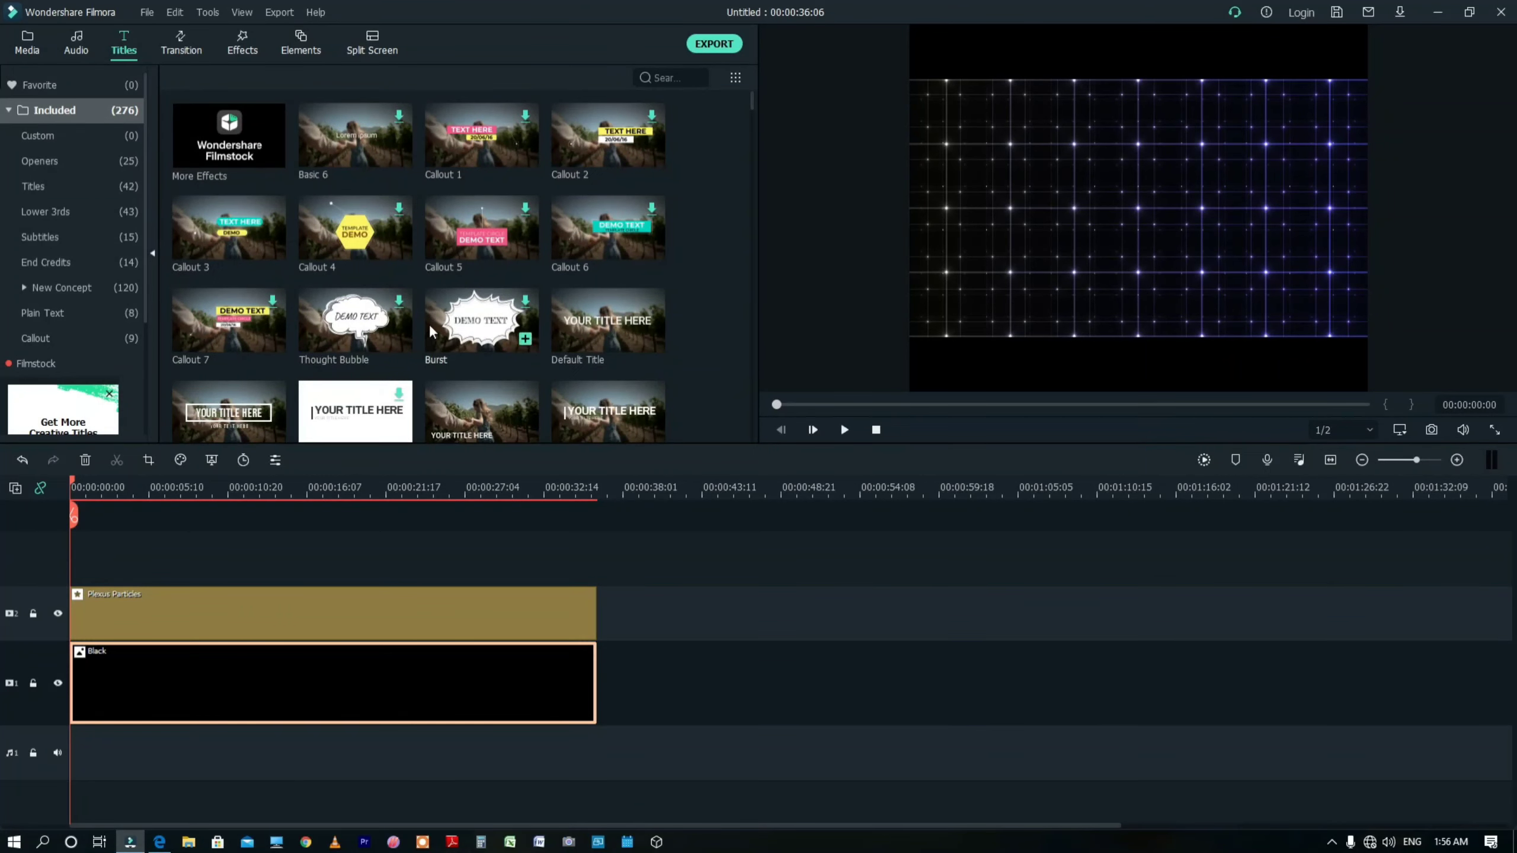
- Put Callout 3 on track 3, realign Black at the start, extend both to the end, and play
mouse_move(238, 225)
mouse_down()
mouse_move(92, 798)
mouse_move(73, 794)
mouse_up()
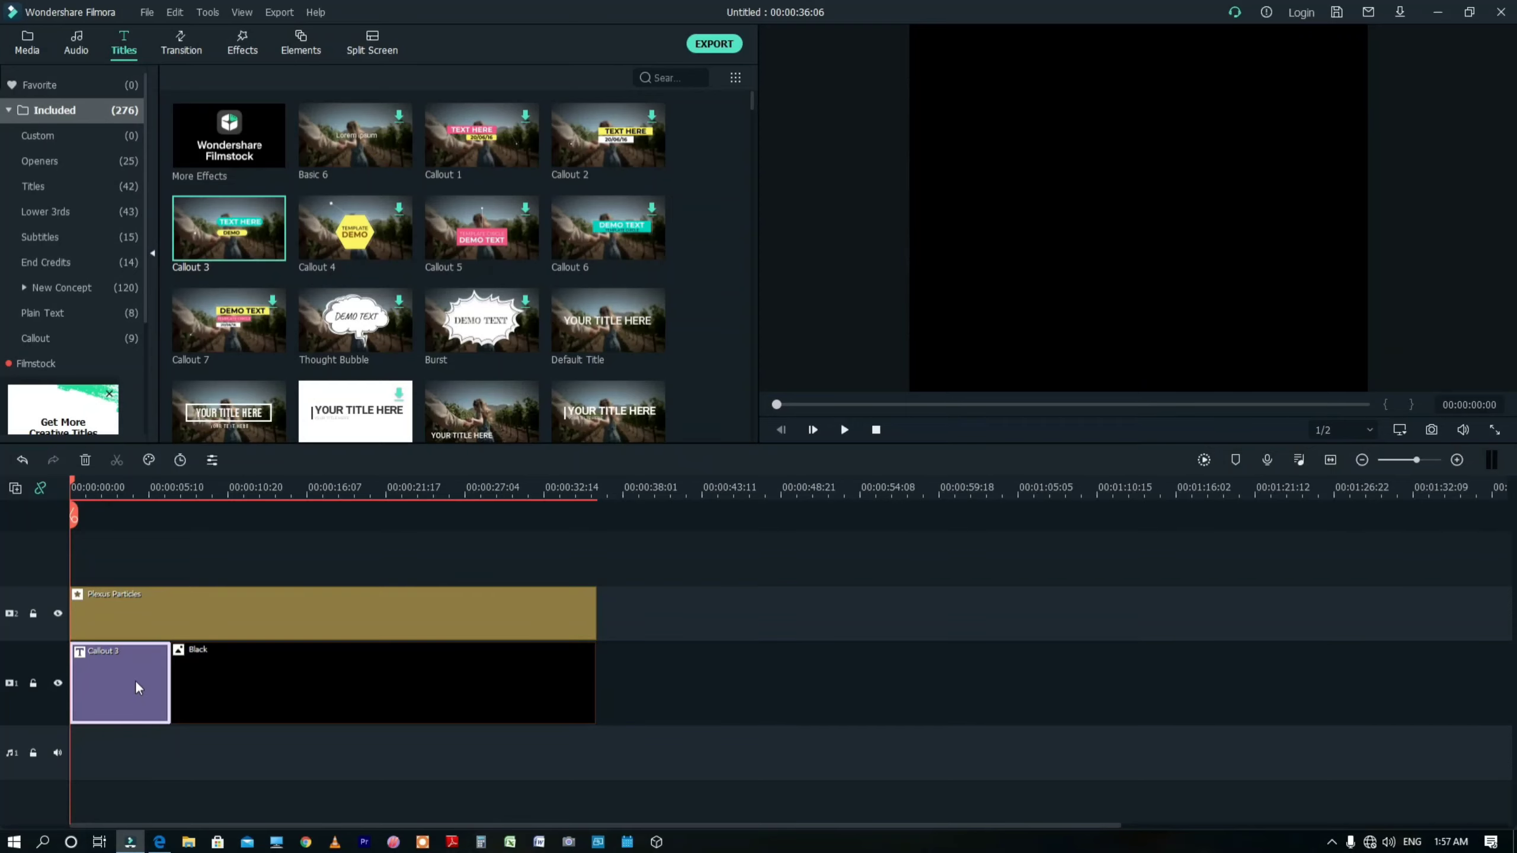
drag(137, 689, 128, 557)
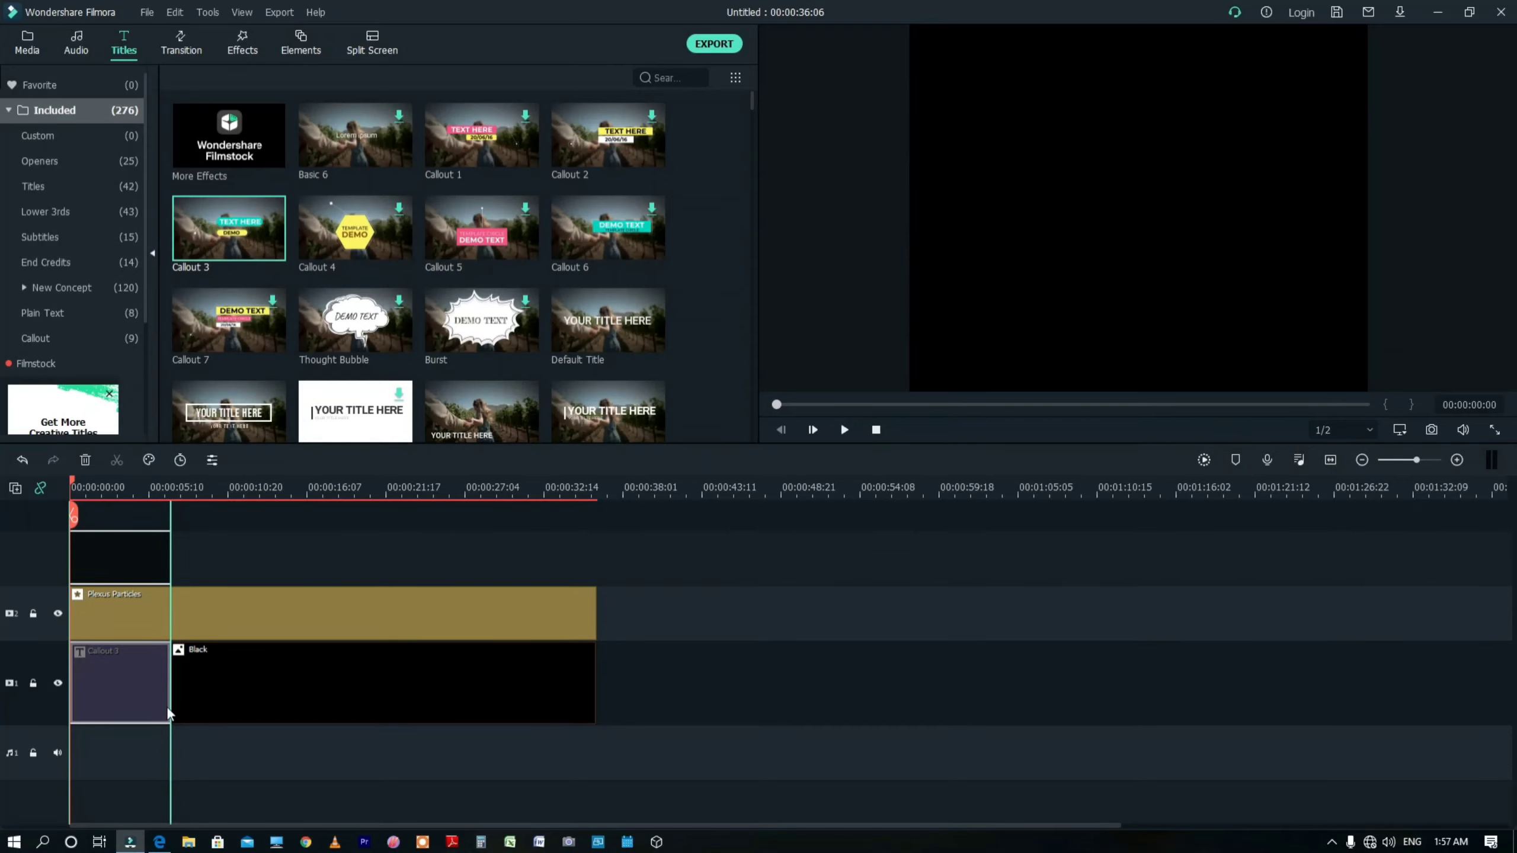
drag(166, 707, 166, 706)
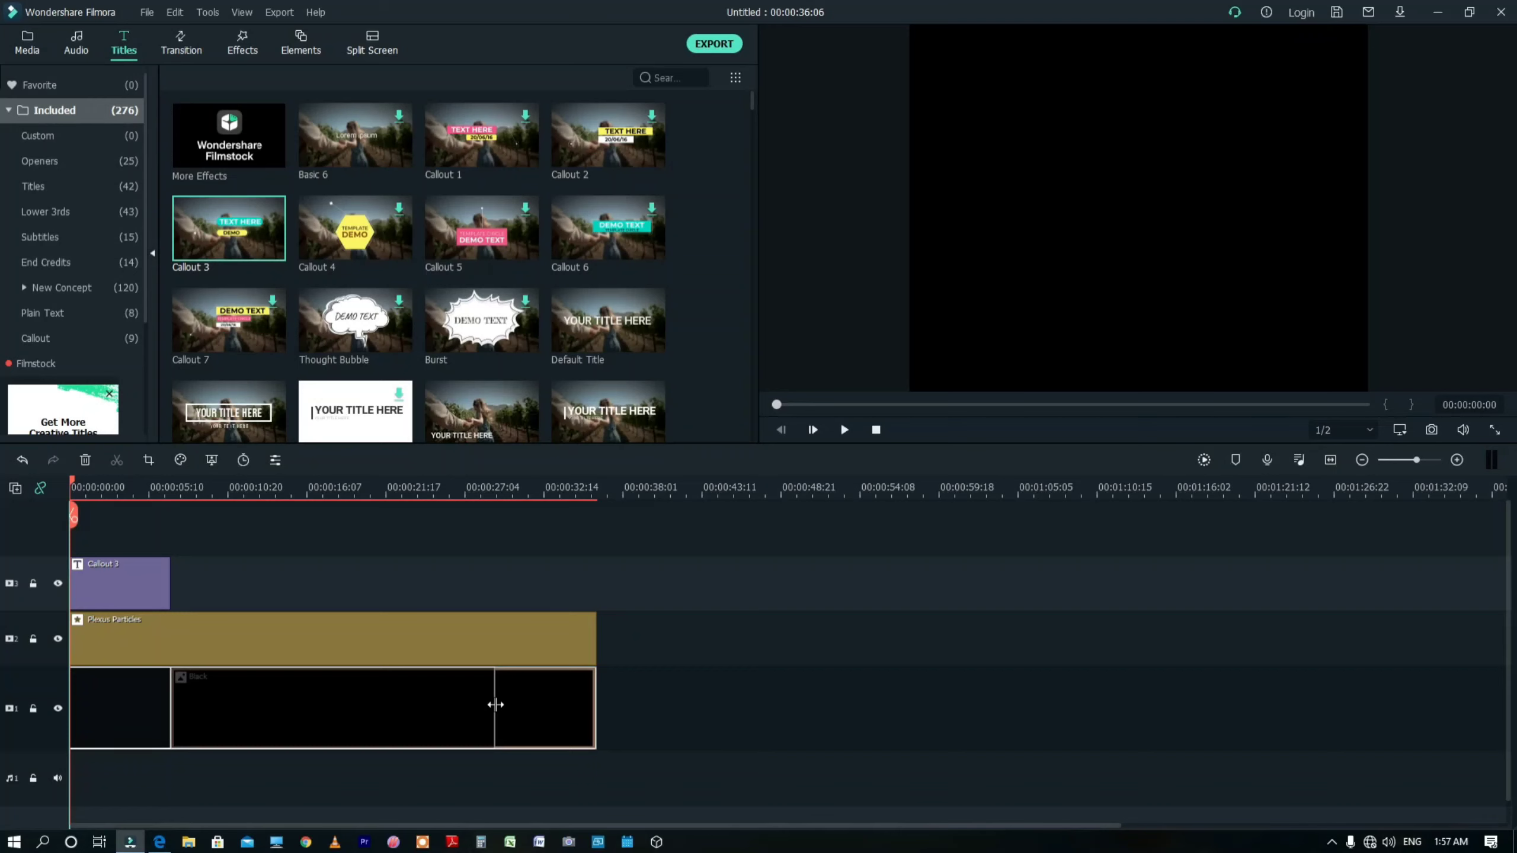
drag(496, 704, 496, 705)
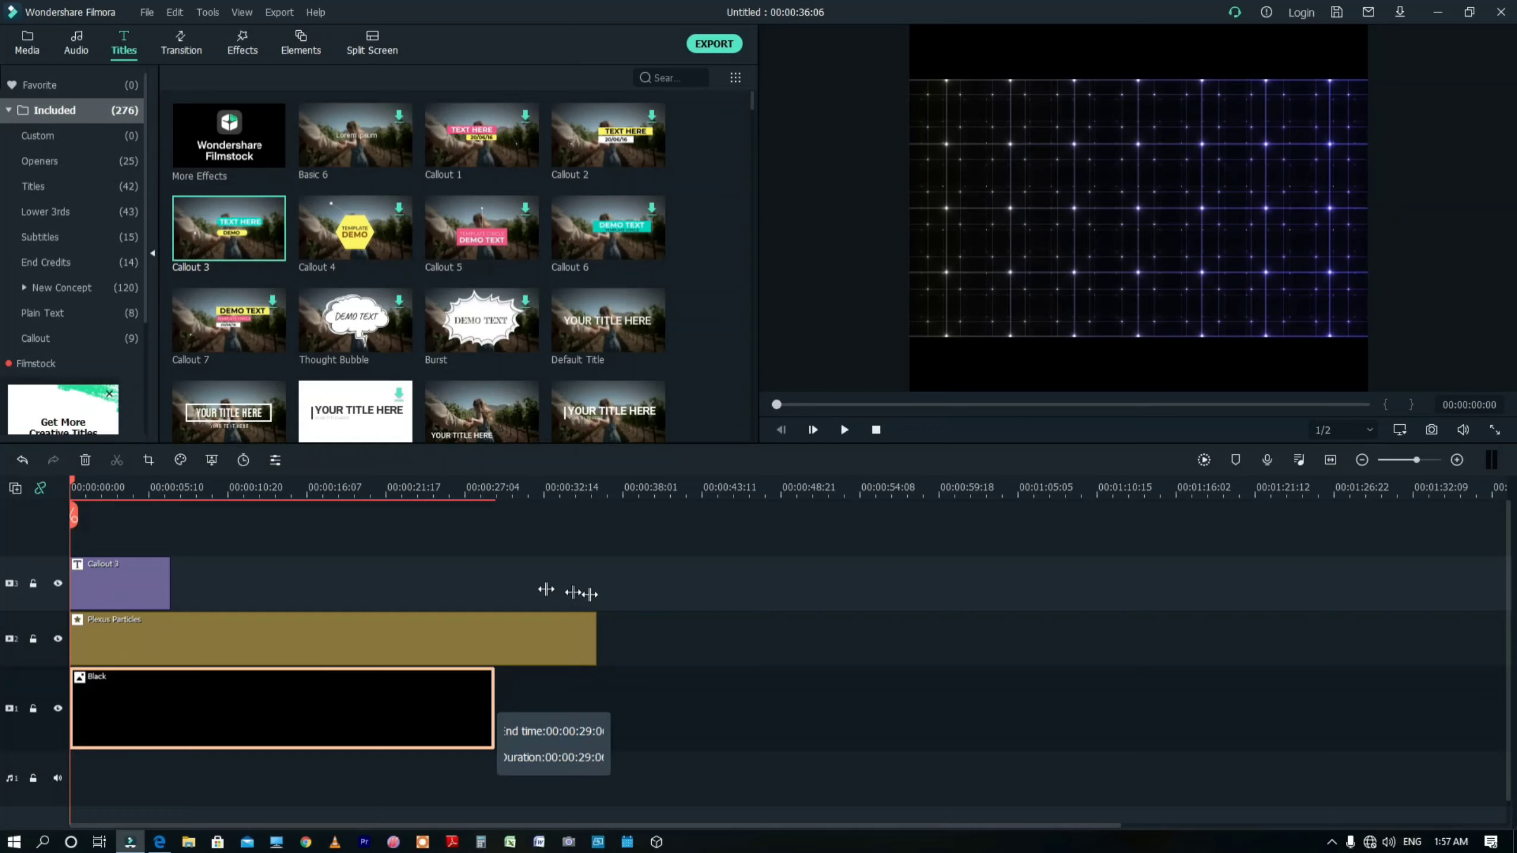
click(209, 596)
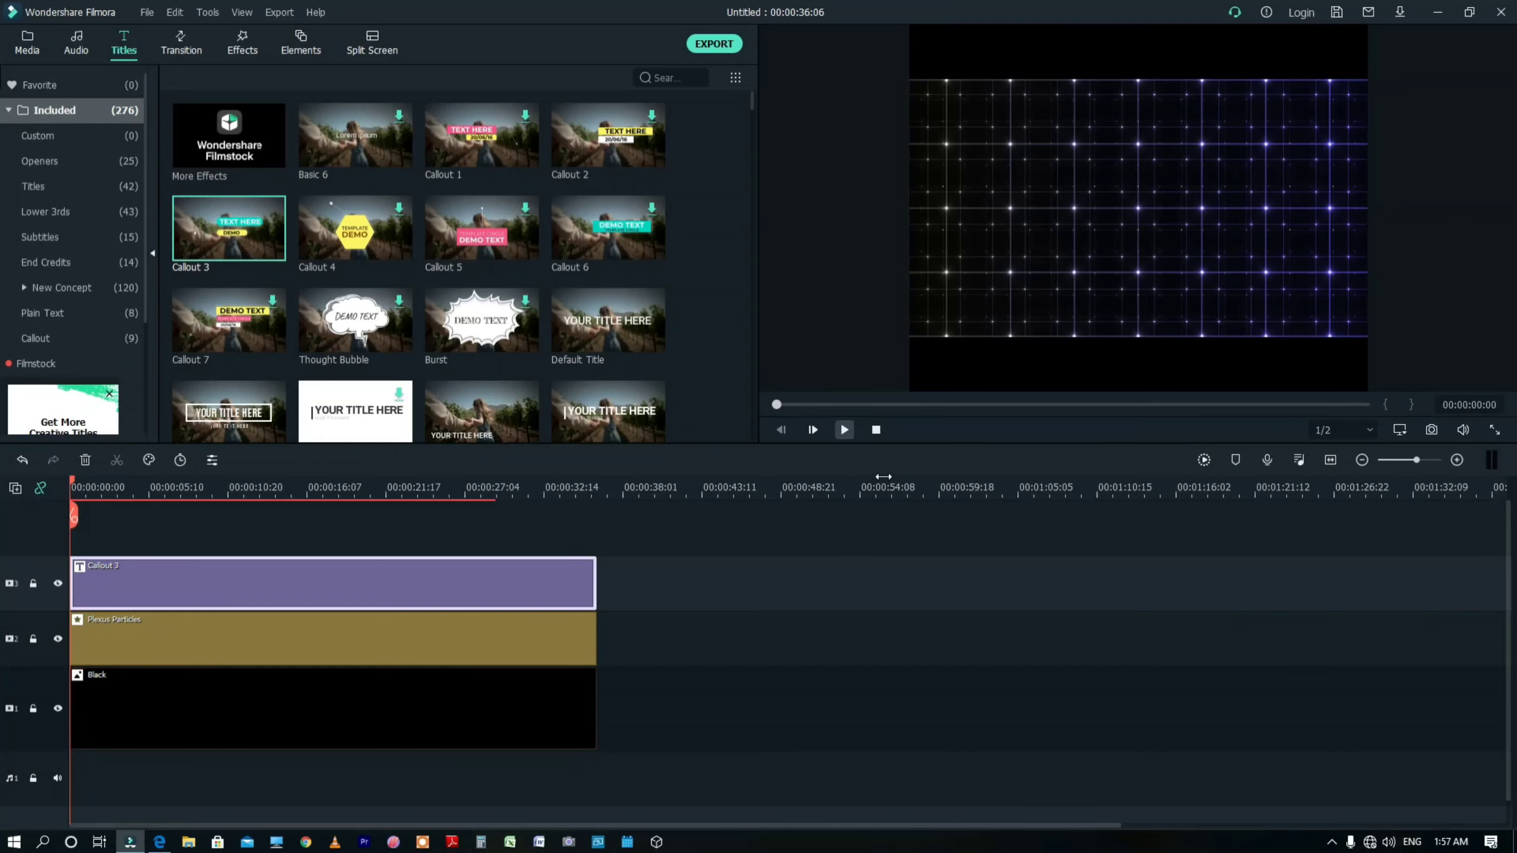
key(space)
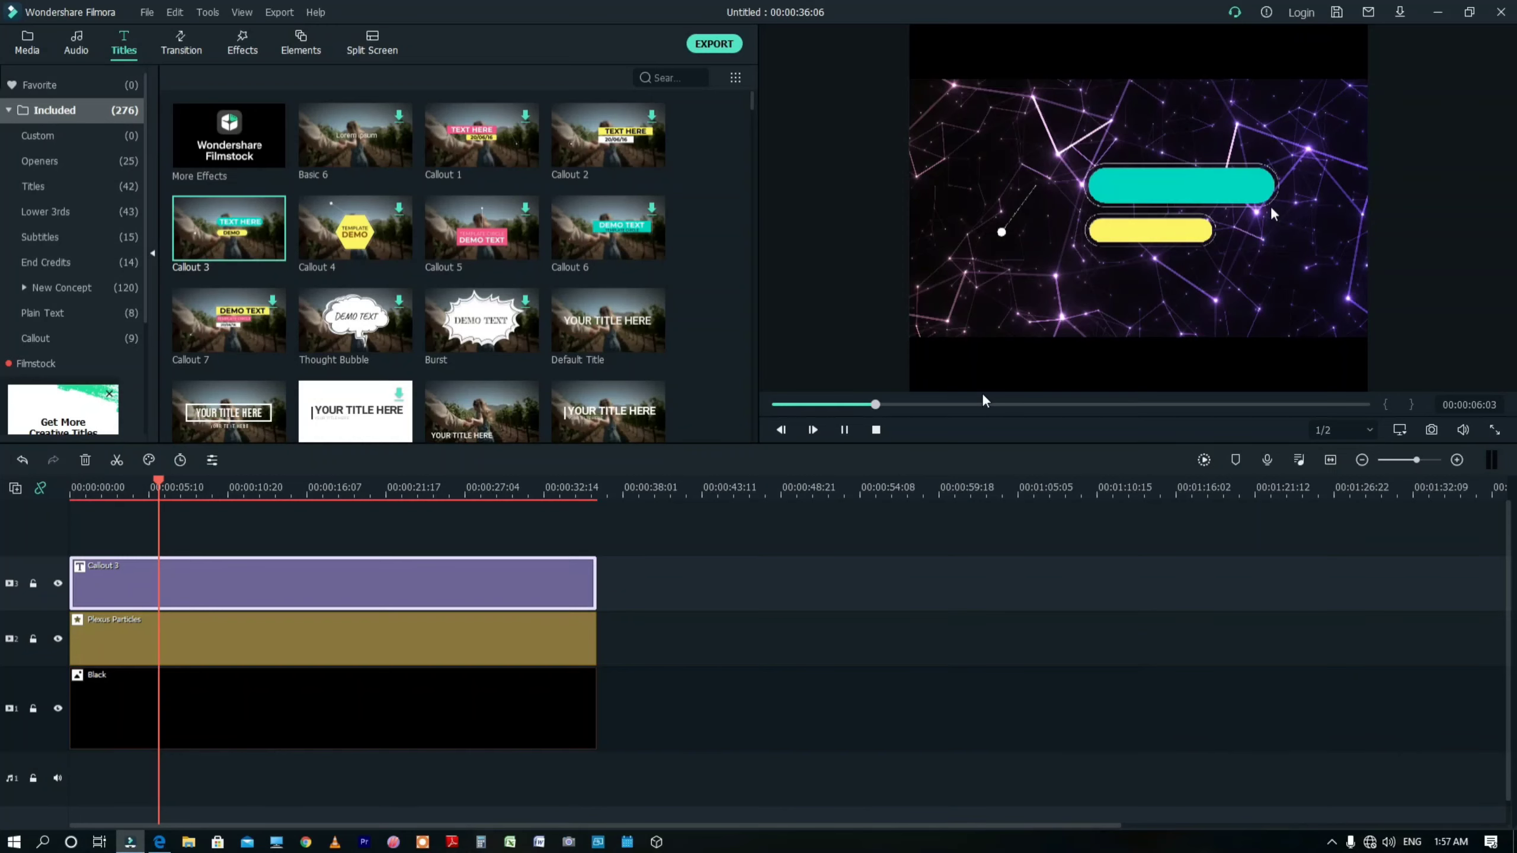
- Preview the intro at about 15 and 20 seconds, then connect to the phone's Wi-Fi hotspot
click(984, 403)
click(1111, 405)
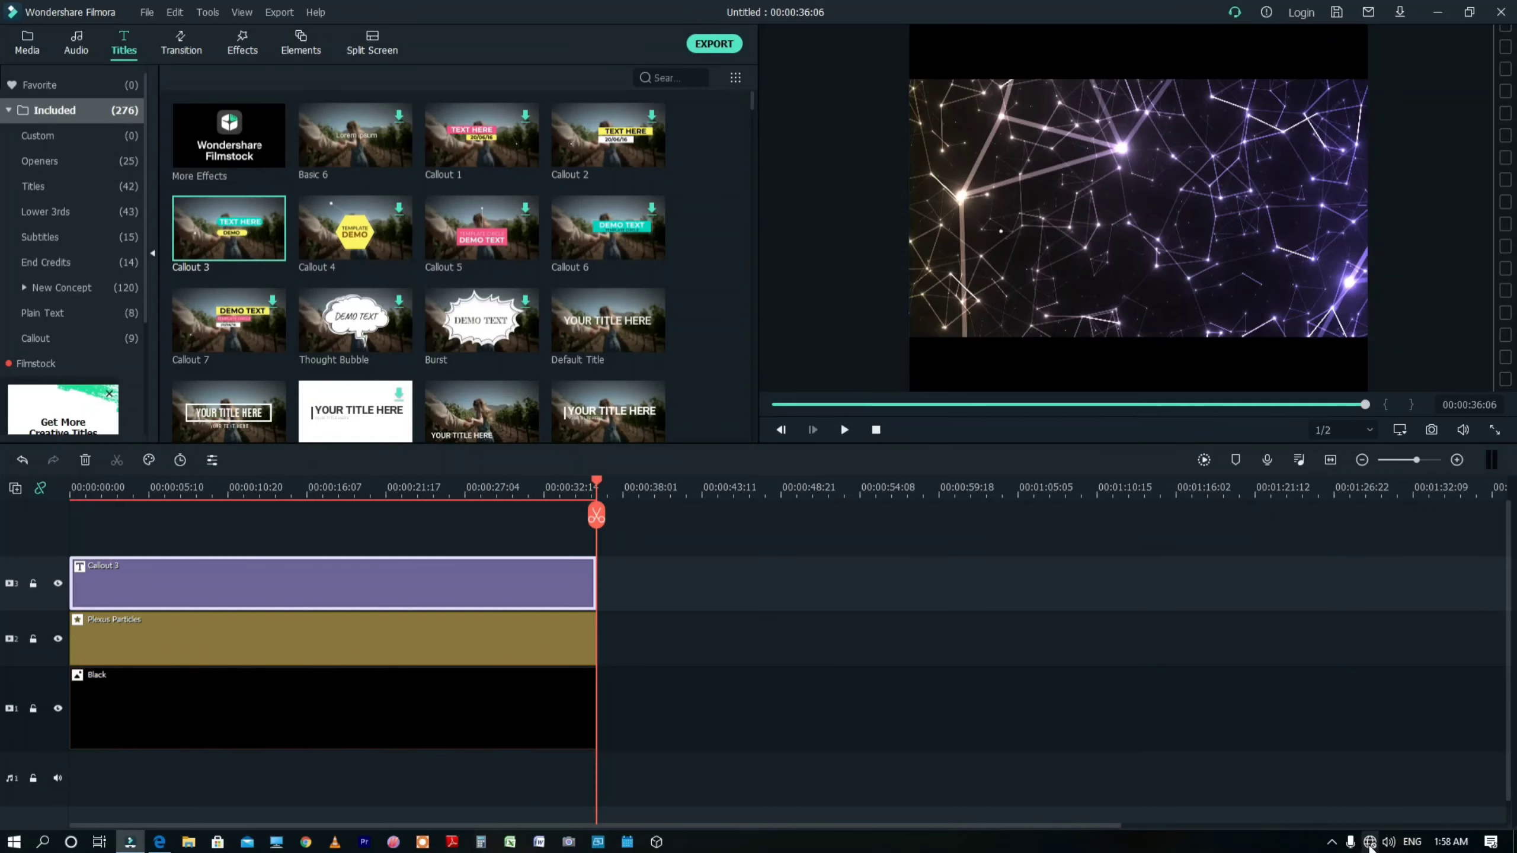
click(1369, 842)
click(1301, 400)
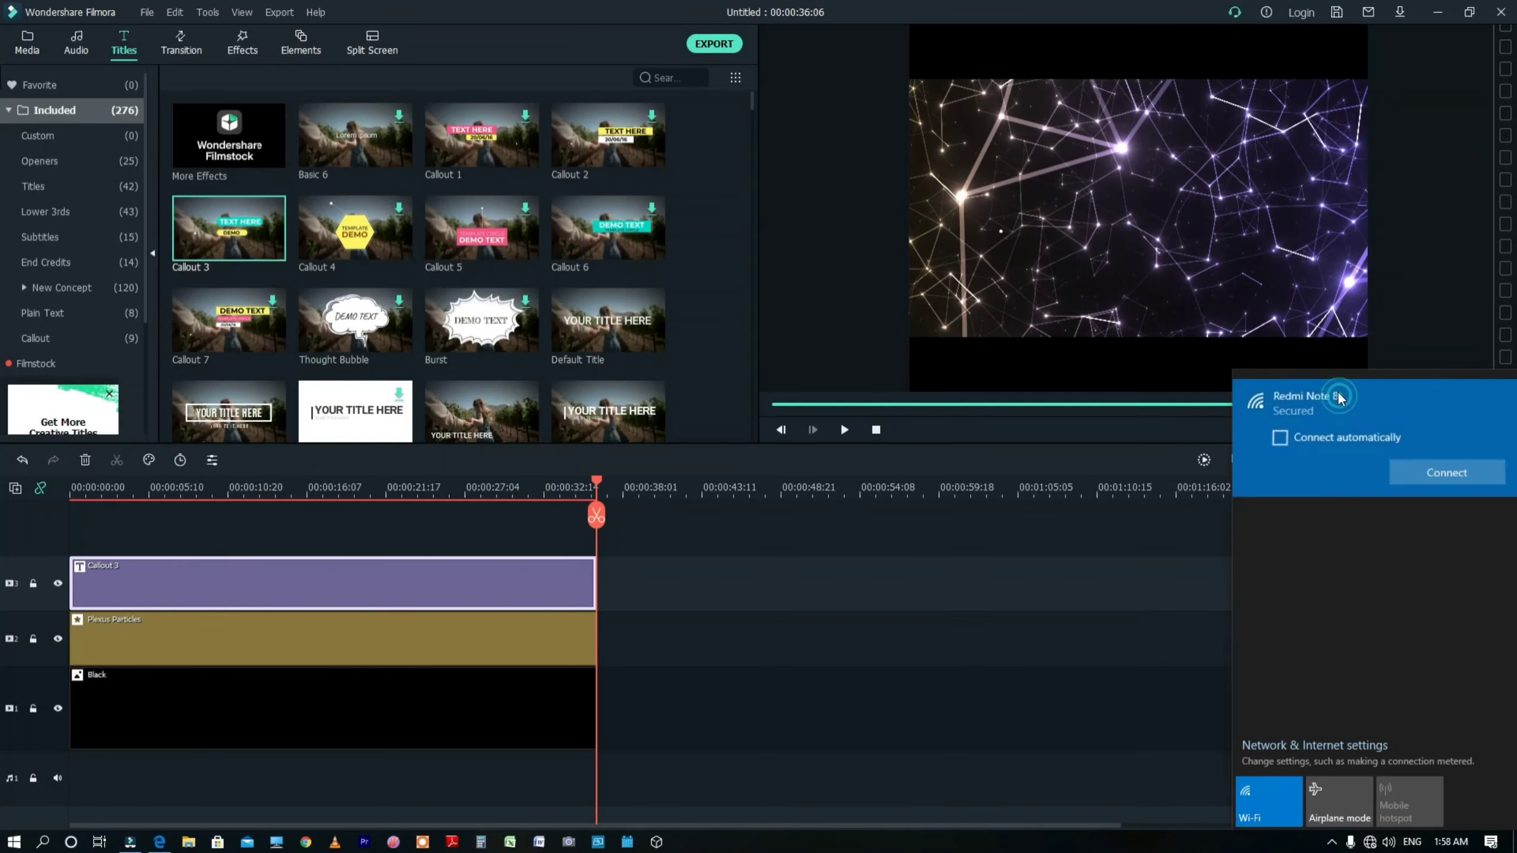
click(1449, 470)
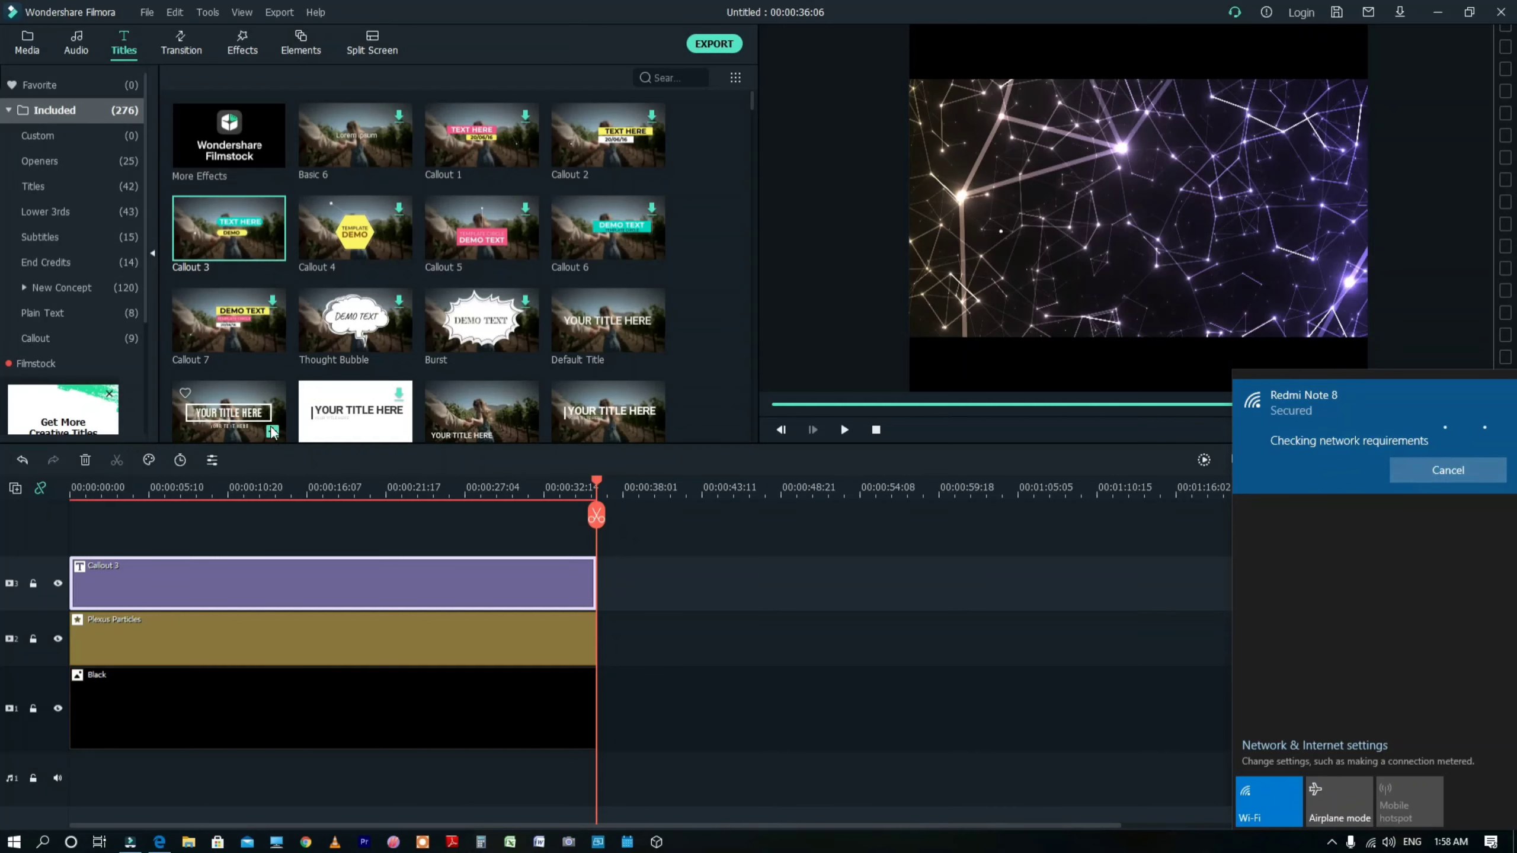
scroll(418, 358, down, 5)
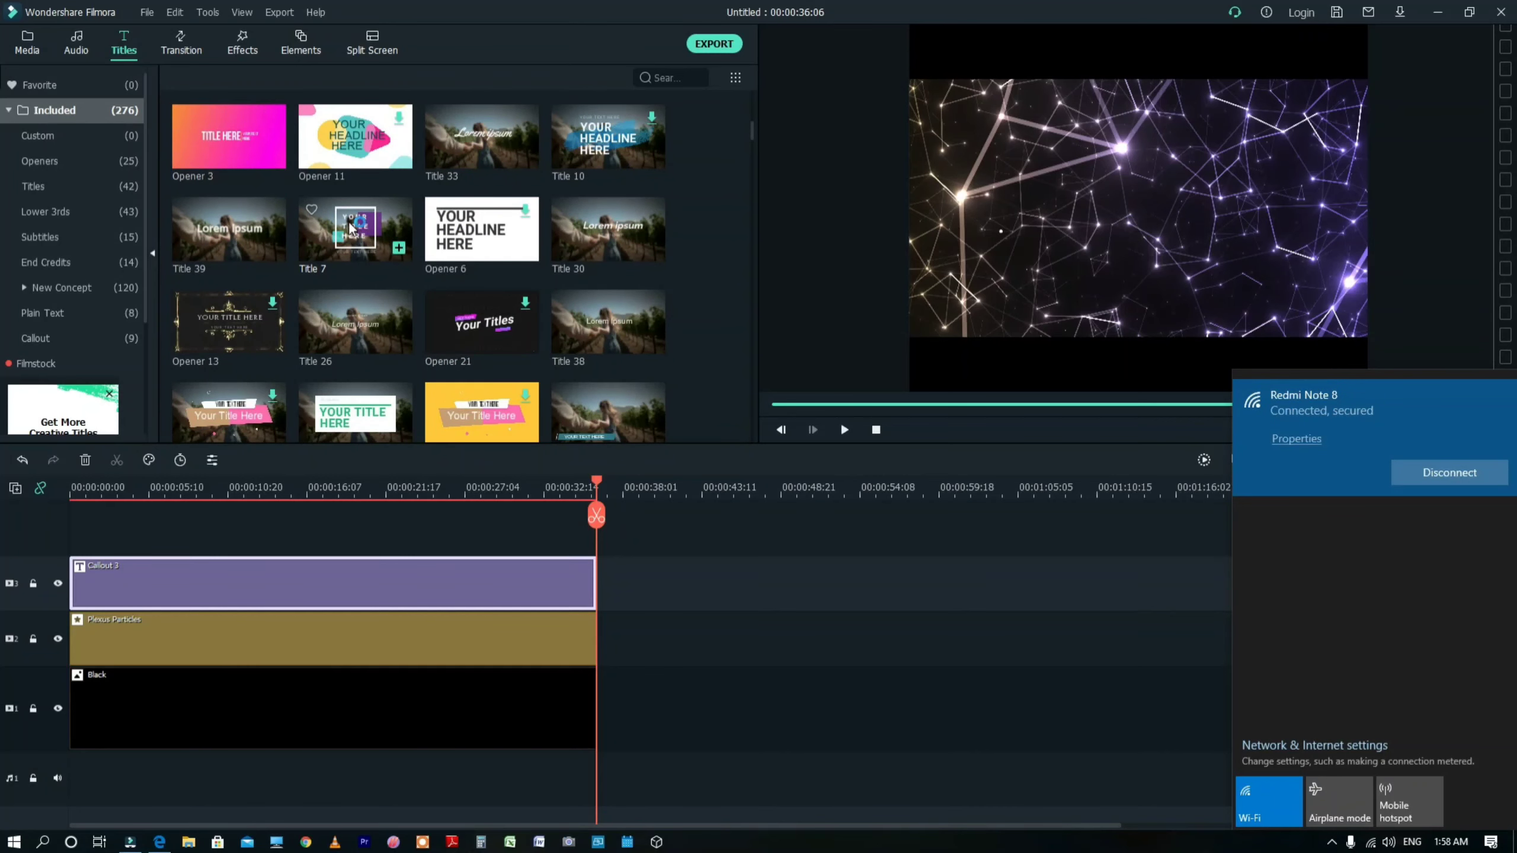
- Replace Callout 3 with Title 7 on the top track and move the playhead to about 4 seconds
click(339, 573)
key(Delete)
mouse_move(356, 230)
mouse_down()
mouse_move(91, 577)
mouse_move(146, 593)
mouse_move(603, 584)
mouse_up()
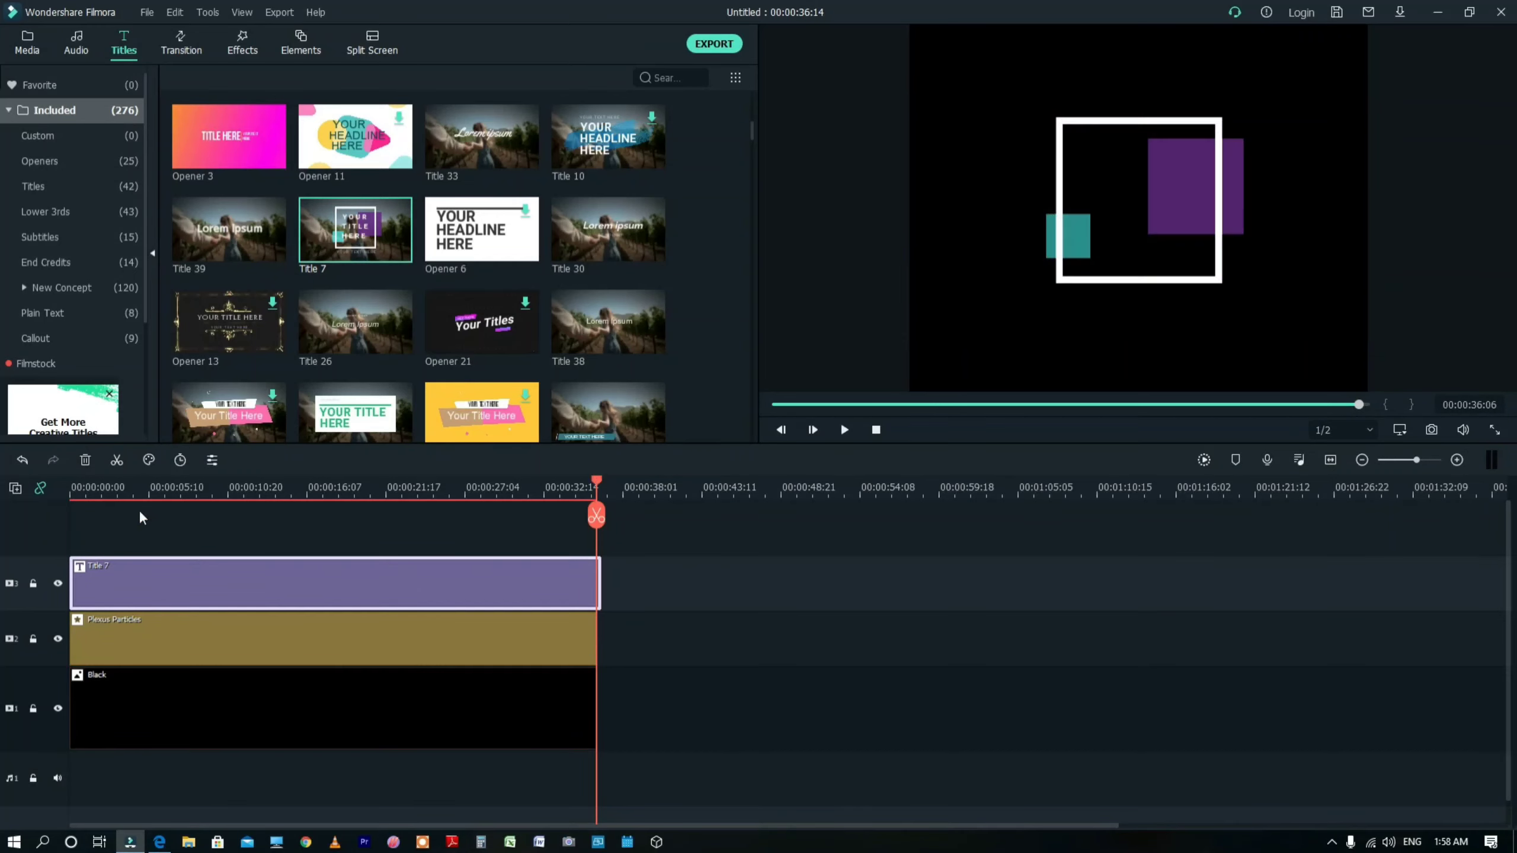
click(141, 513)
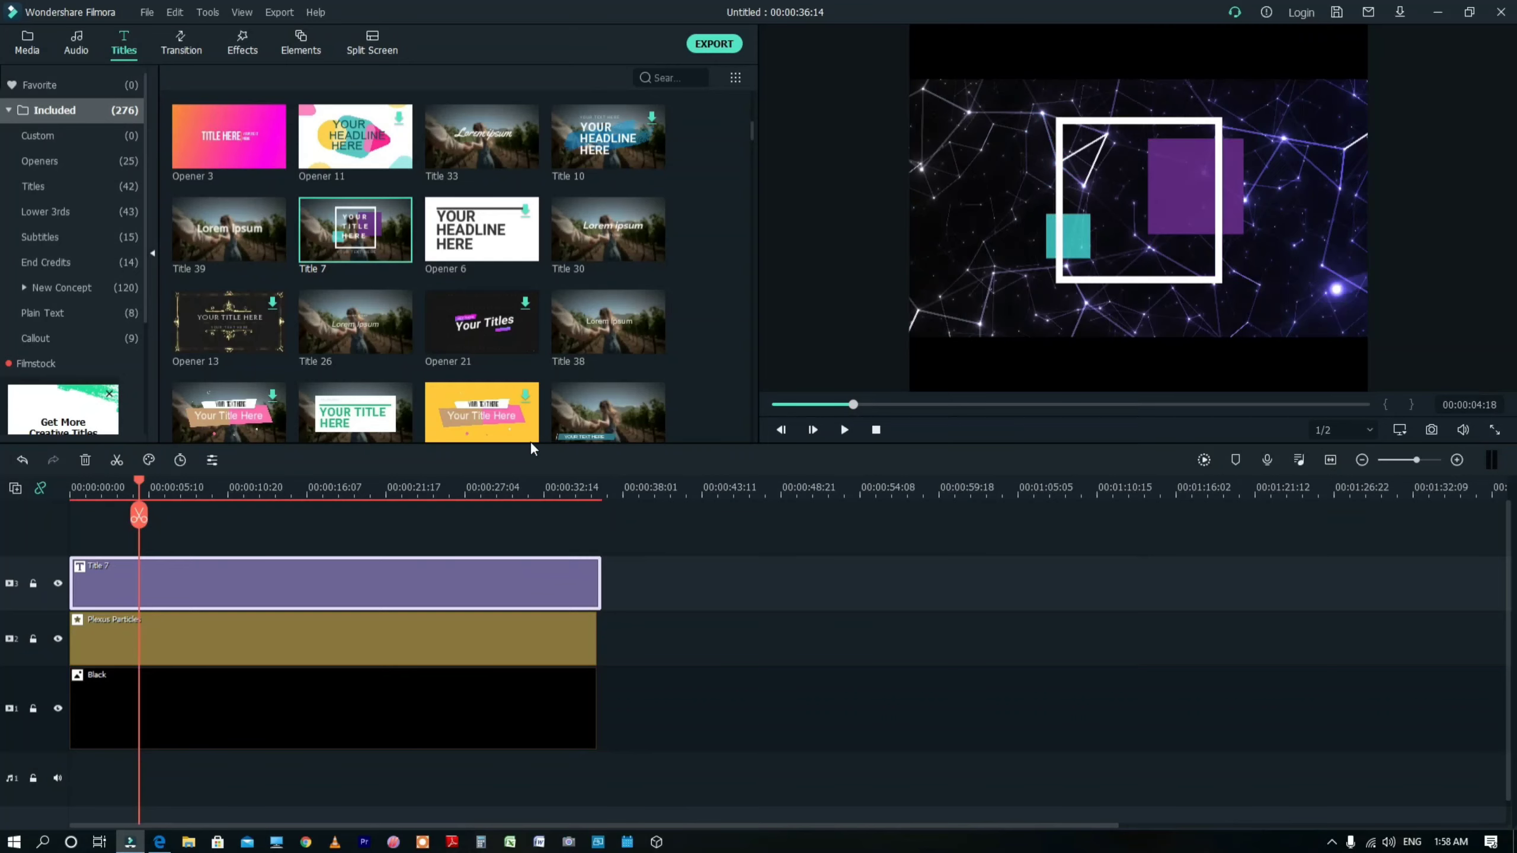
- Change the Title 7 caption text to 'Sachhh.......'
double_click(531, 579)
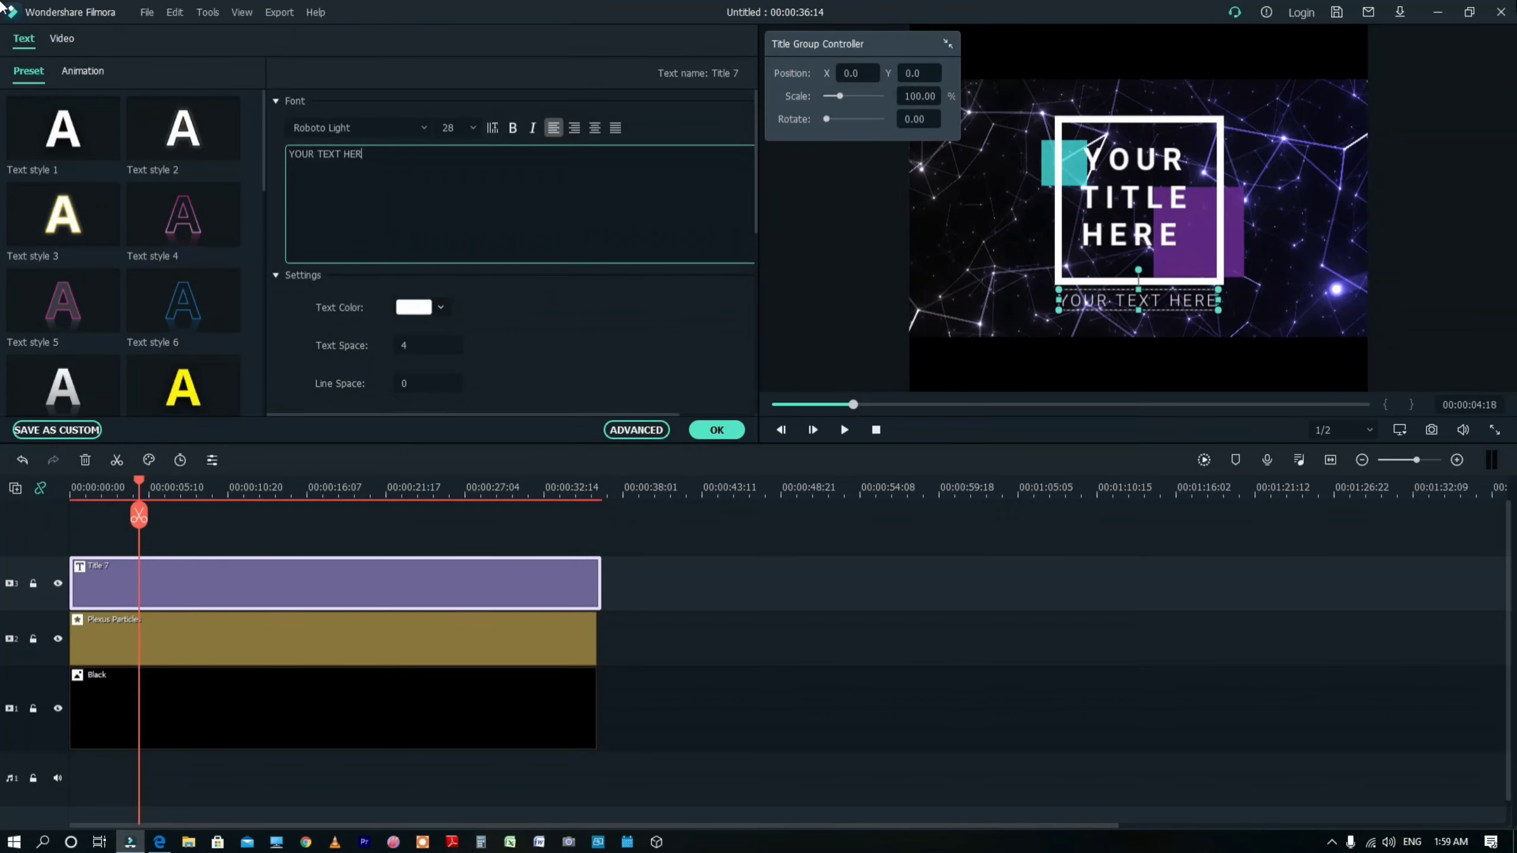
key(BackSpace)
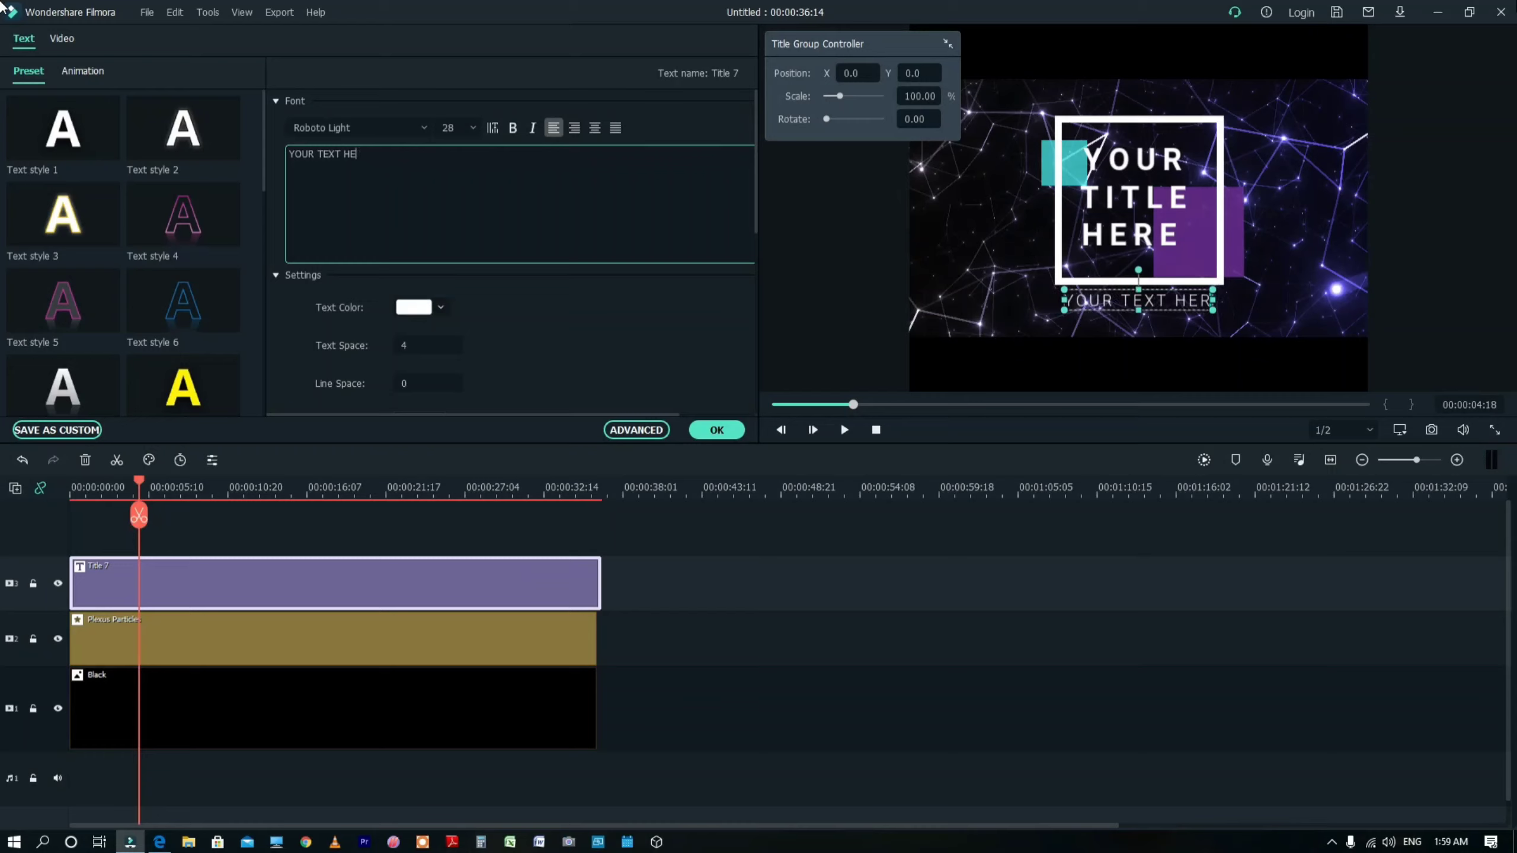
key(ctrl+a)
text(Sachhh)
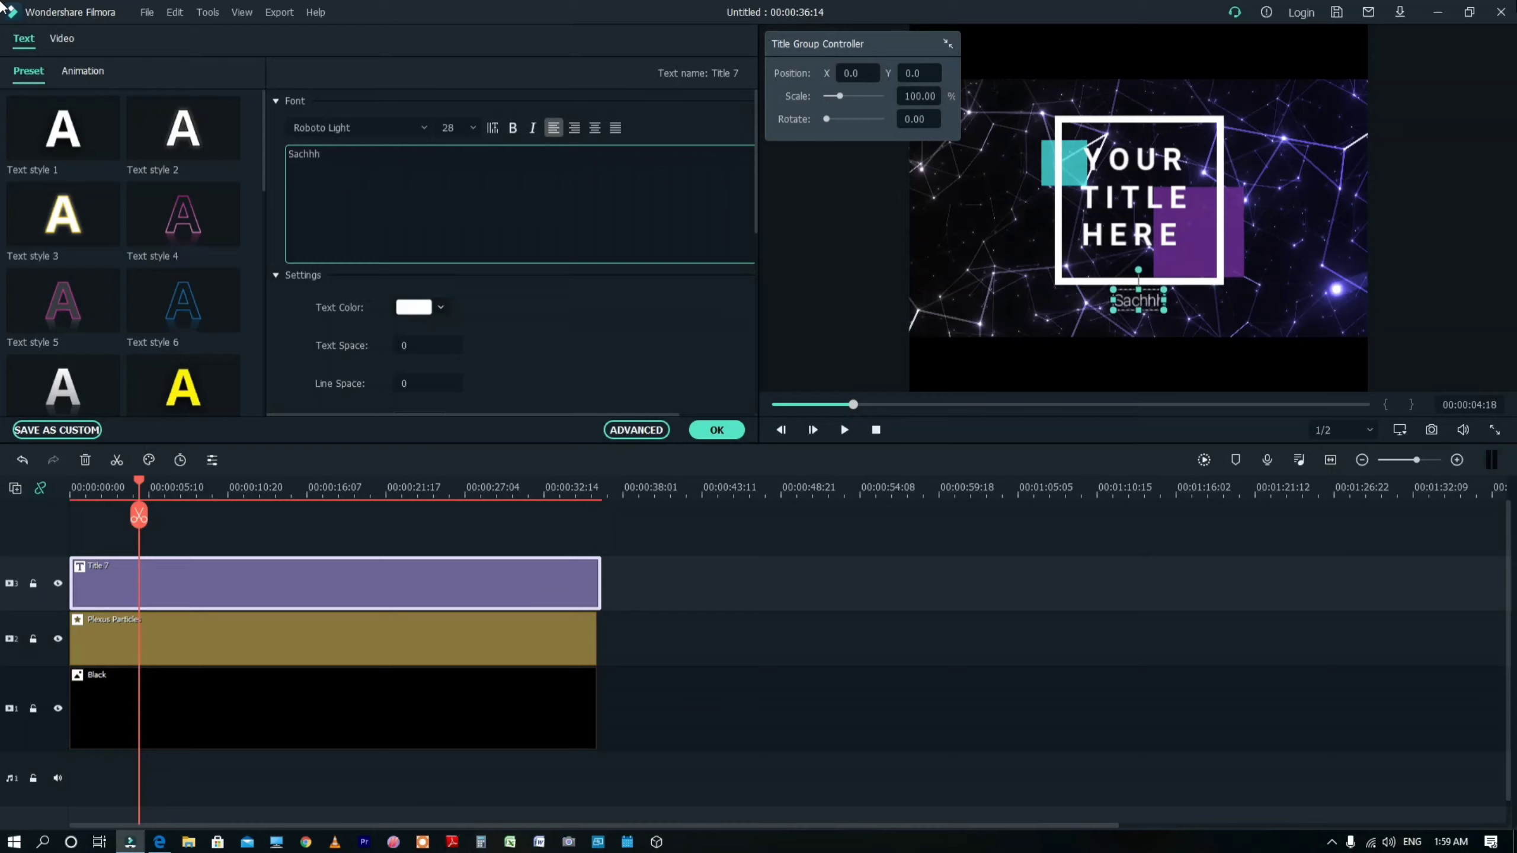
text(.......)
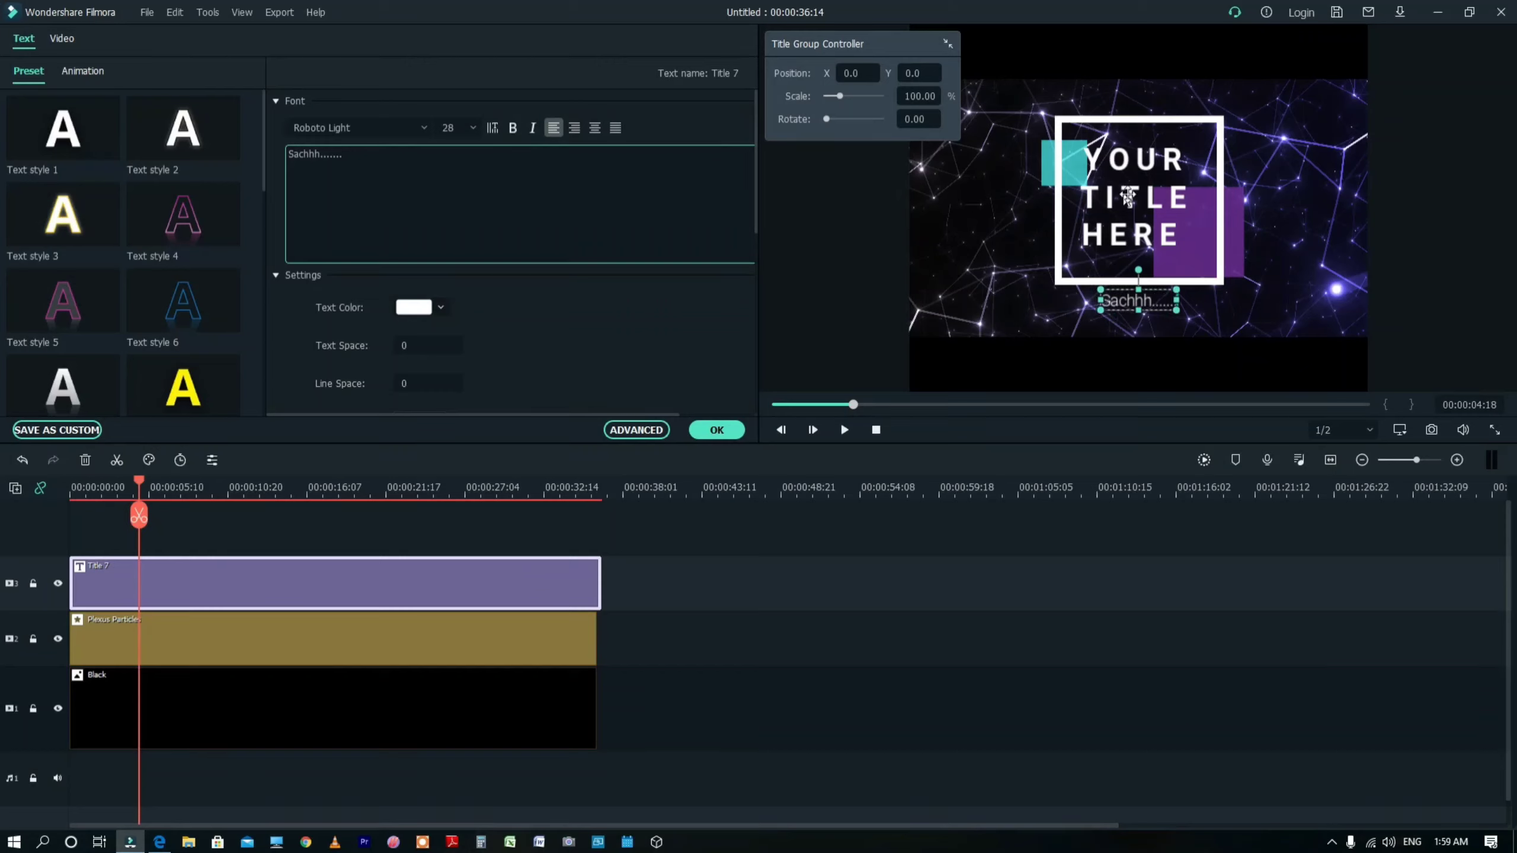
- Replace the title's top line YOUR with 'FILMORA X' in capitals
click(1127, 195)
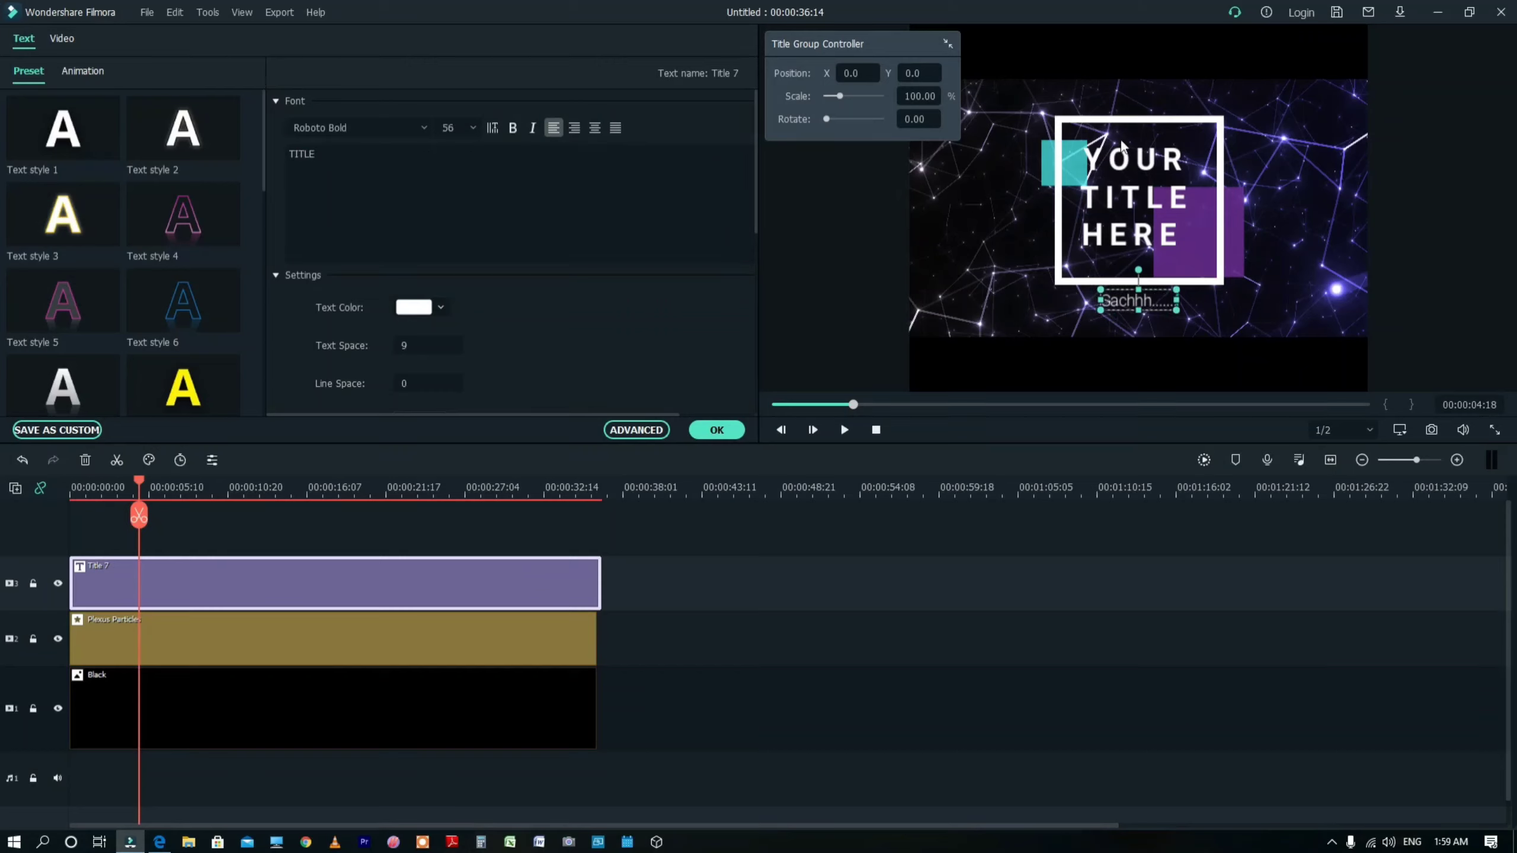
click(1110, 164)
click(1109, 164)
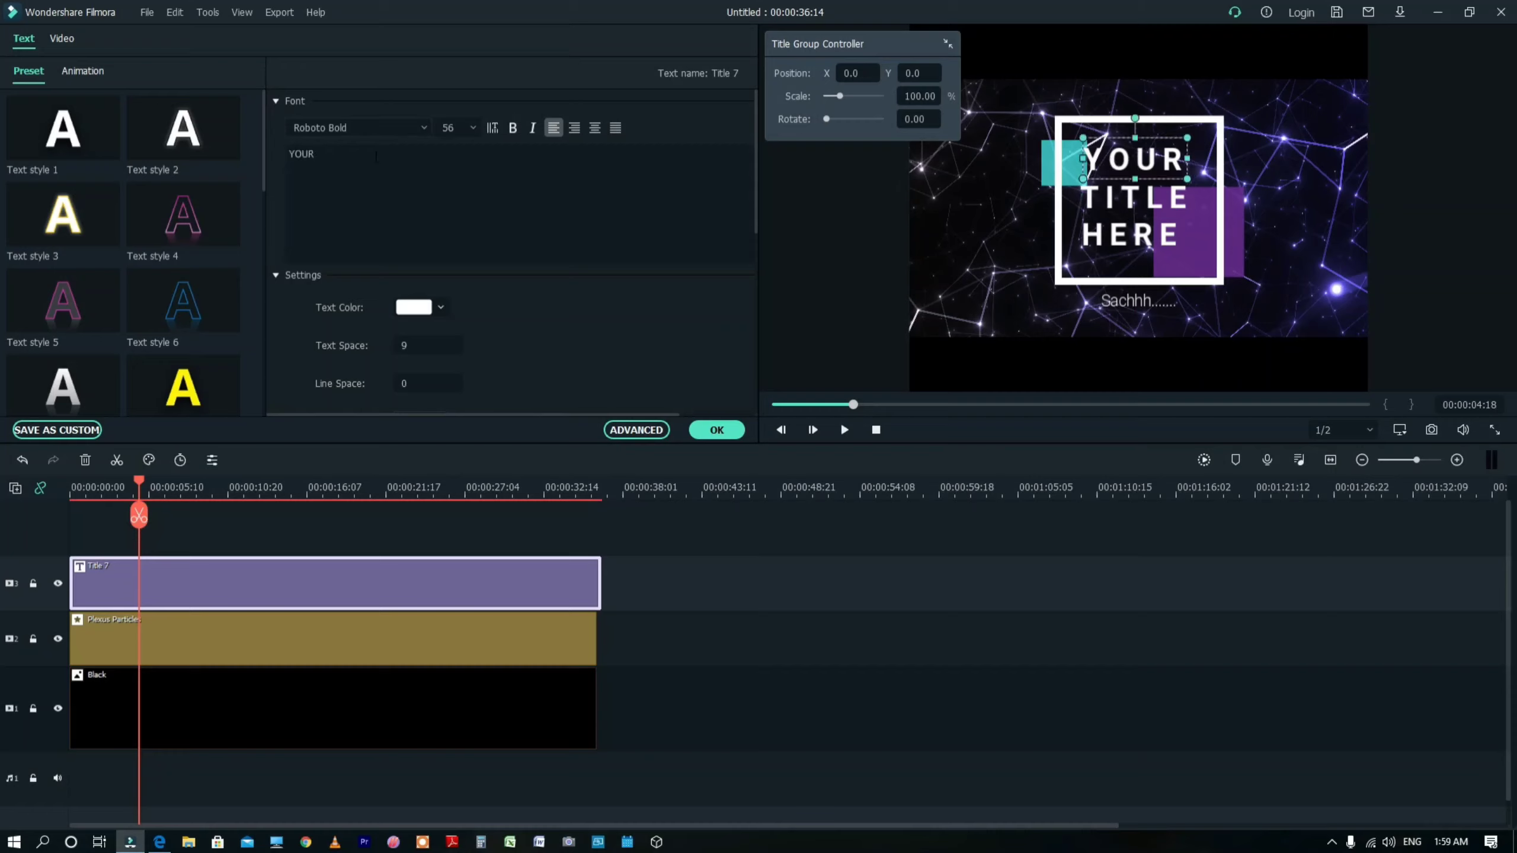
key(BackSpace)
key(BackSpace)
key(BackSpace)
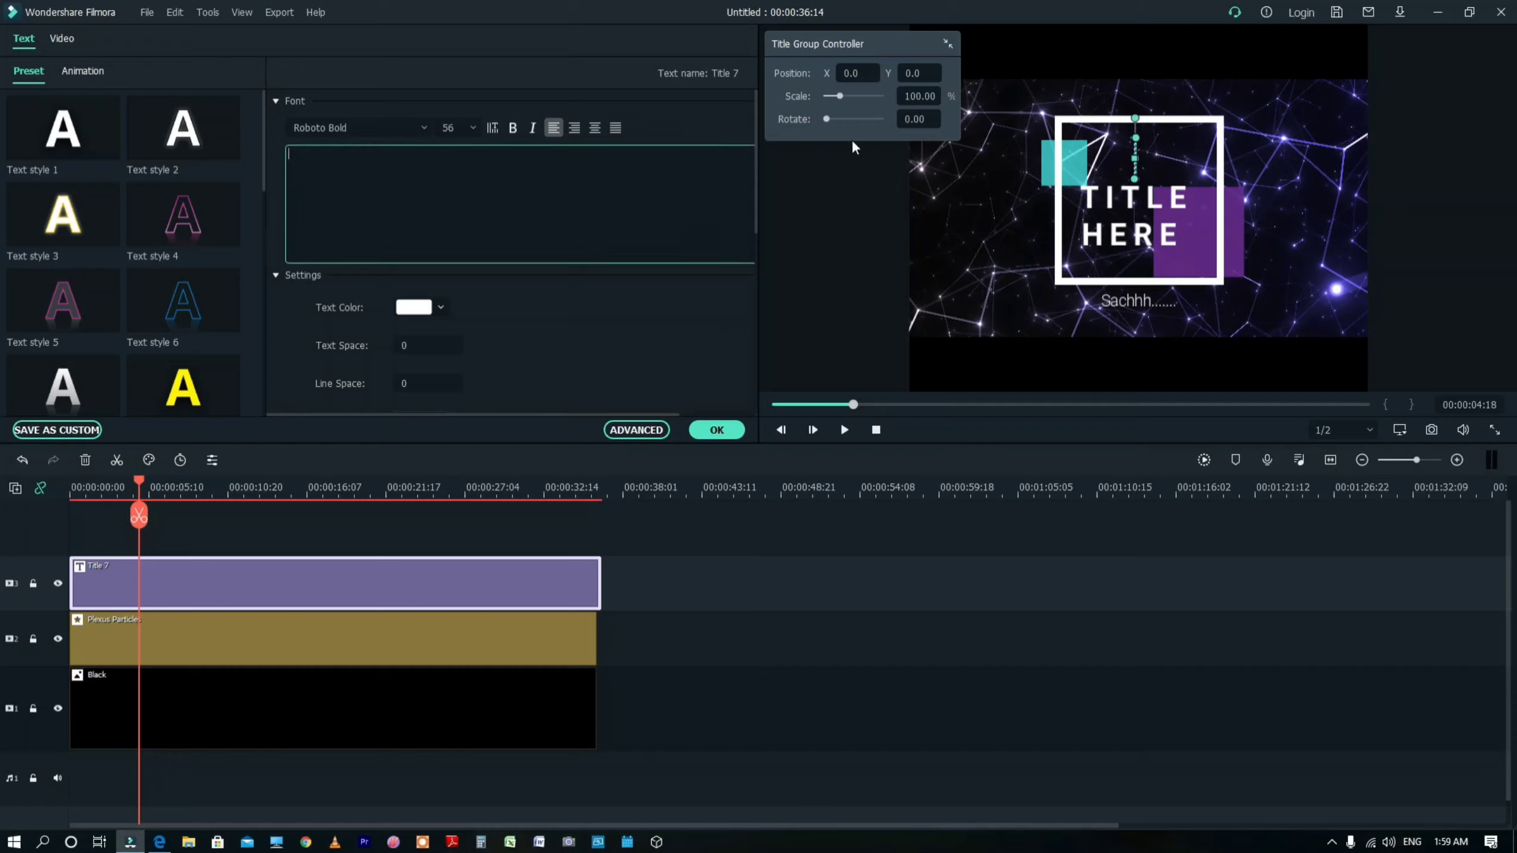
text(f)
text(ilmora)
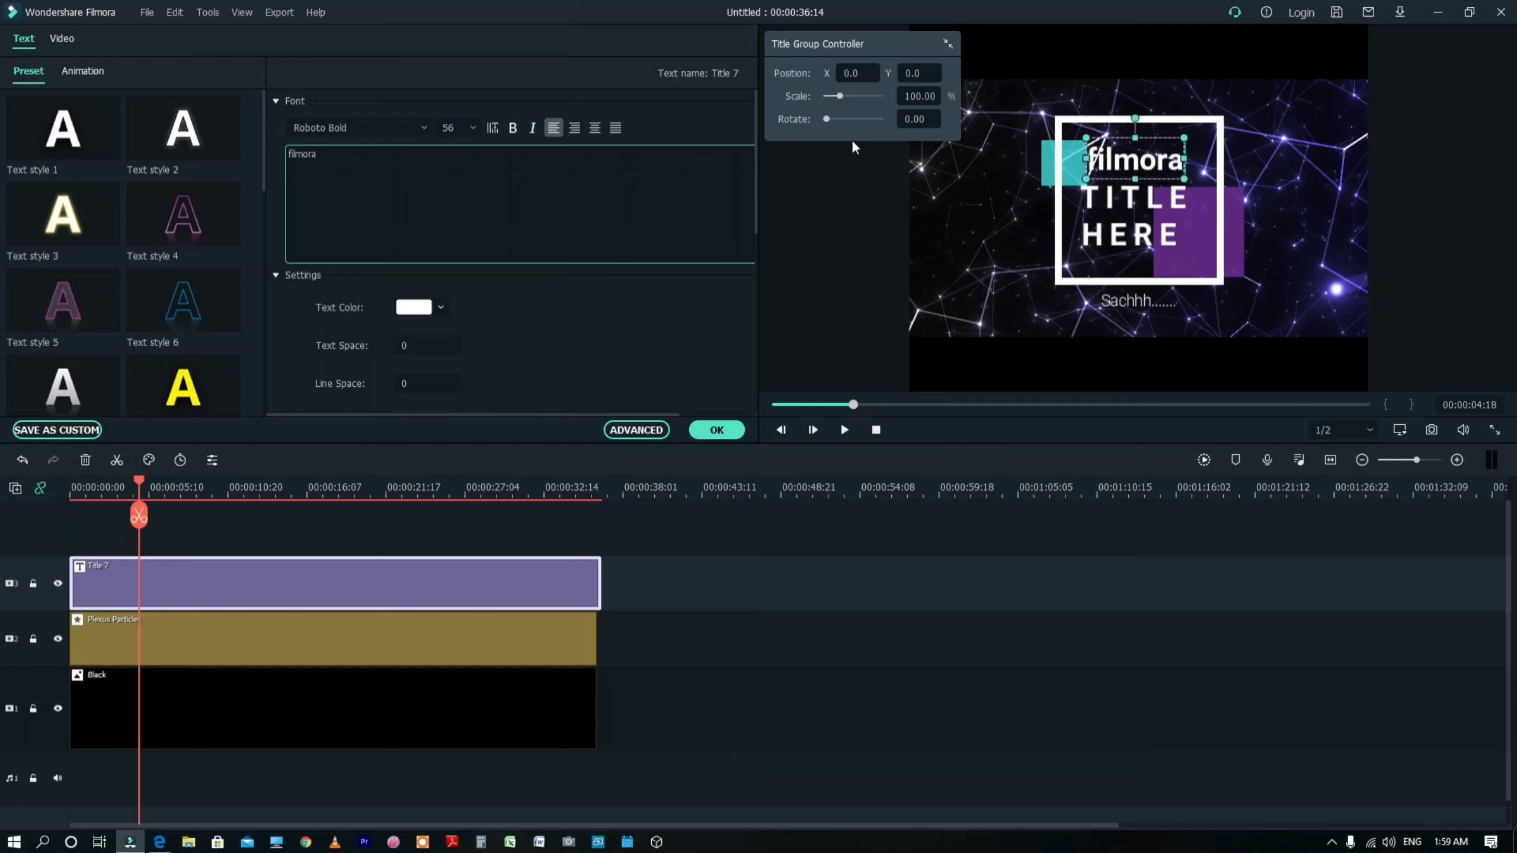
key(BackSpace)
key(BackSpace)
key(BackSpace)
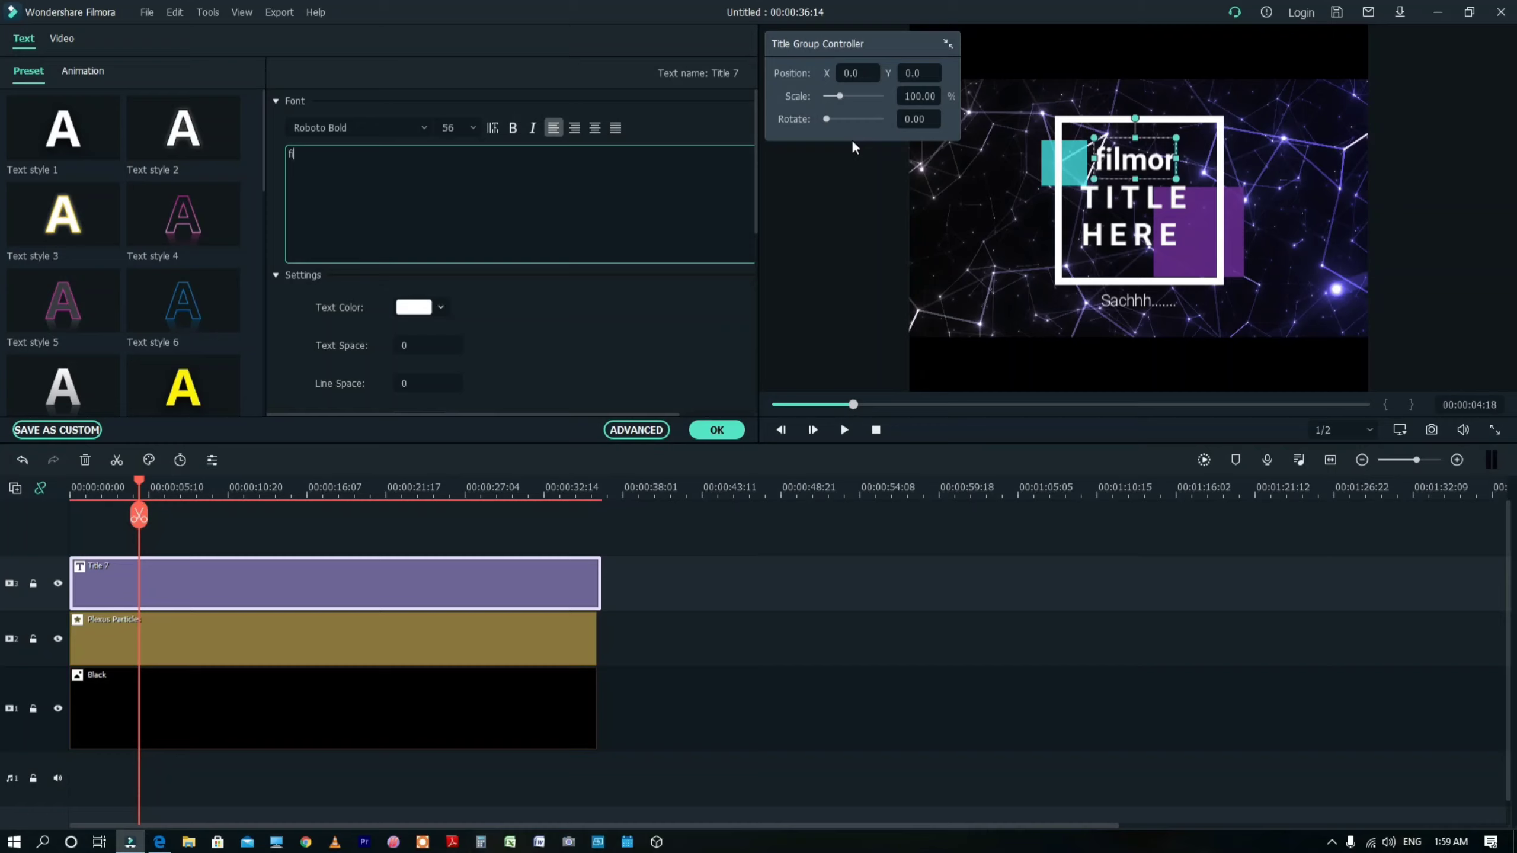
key(BackSpace)
text(FILMORA )
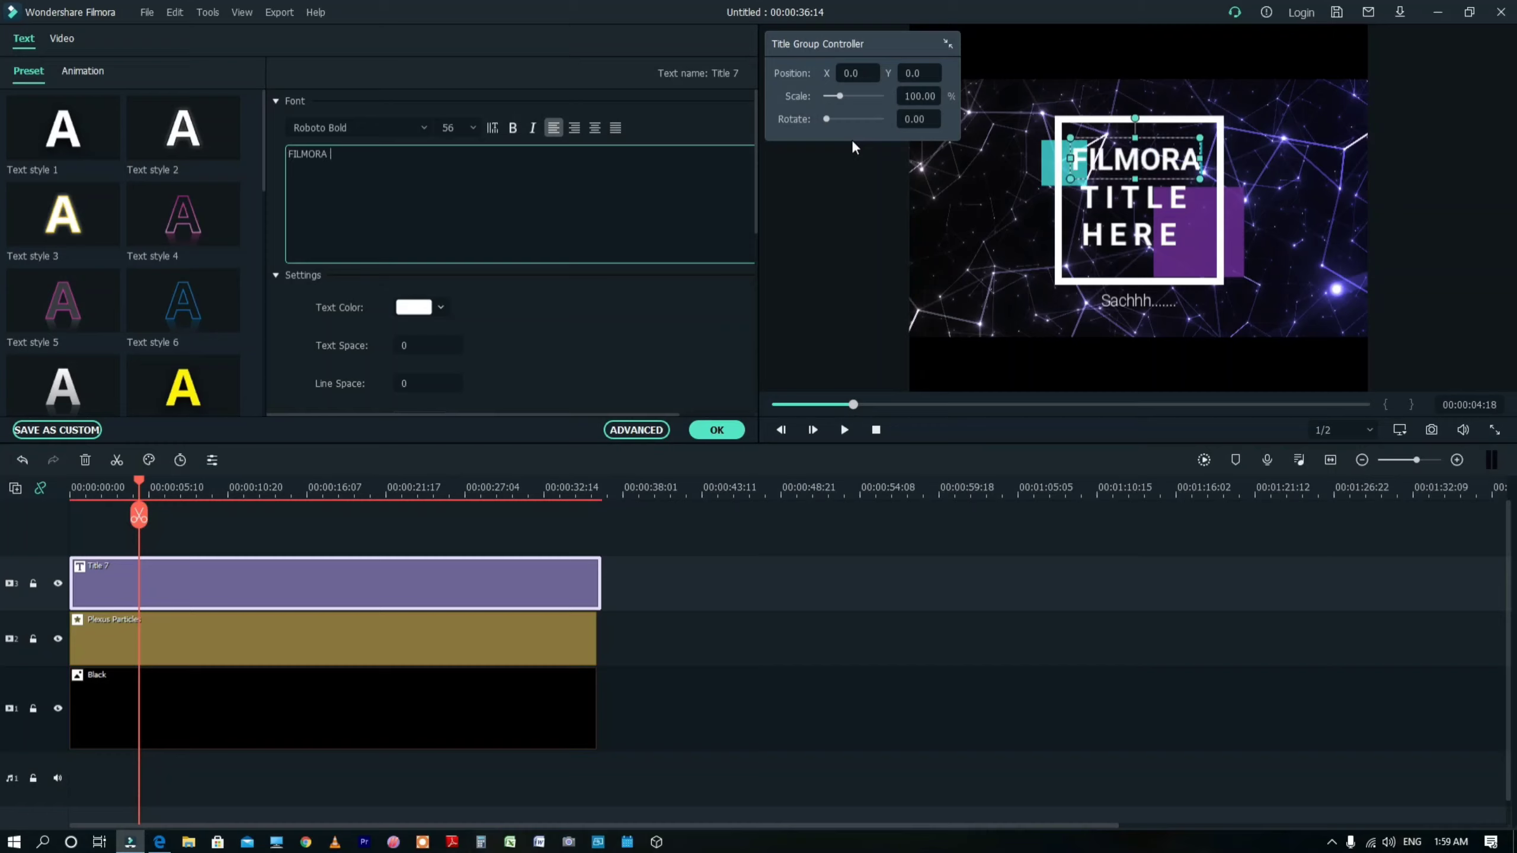
text(X)
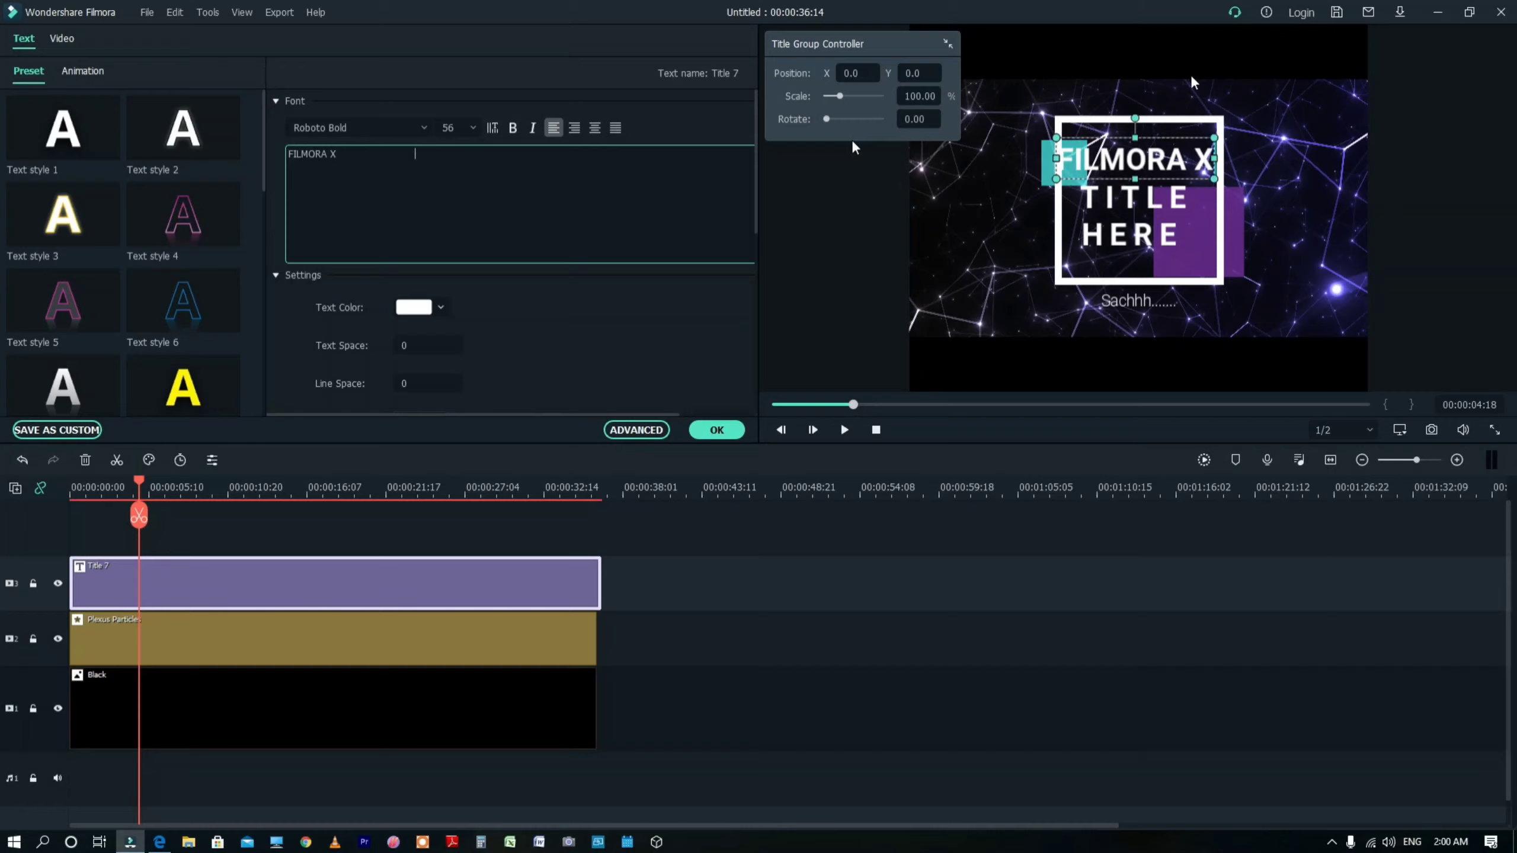
click(1132, 199)
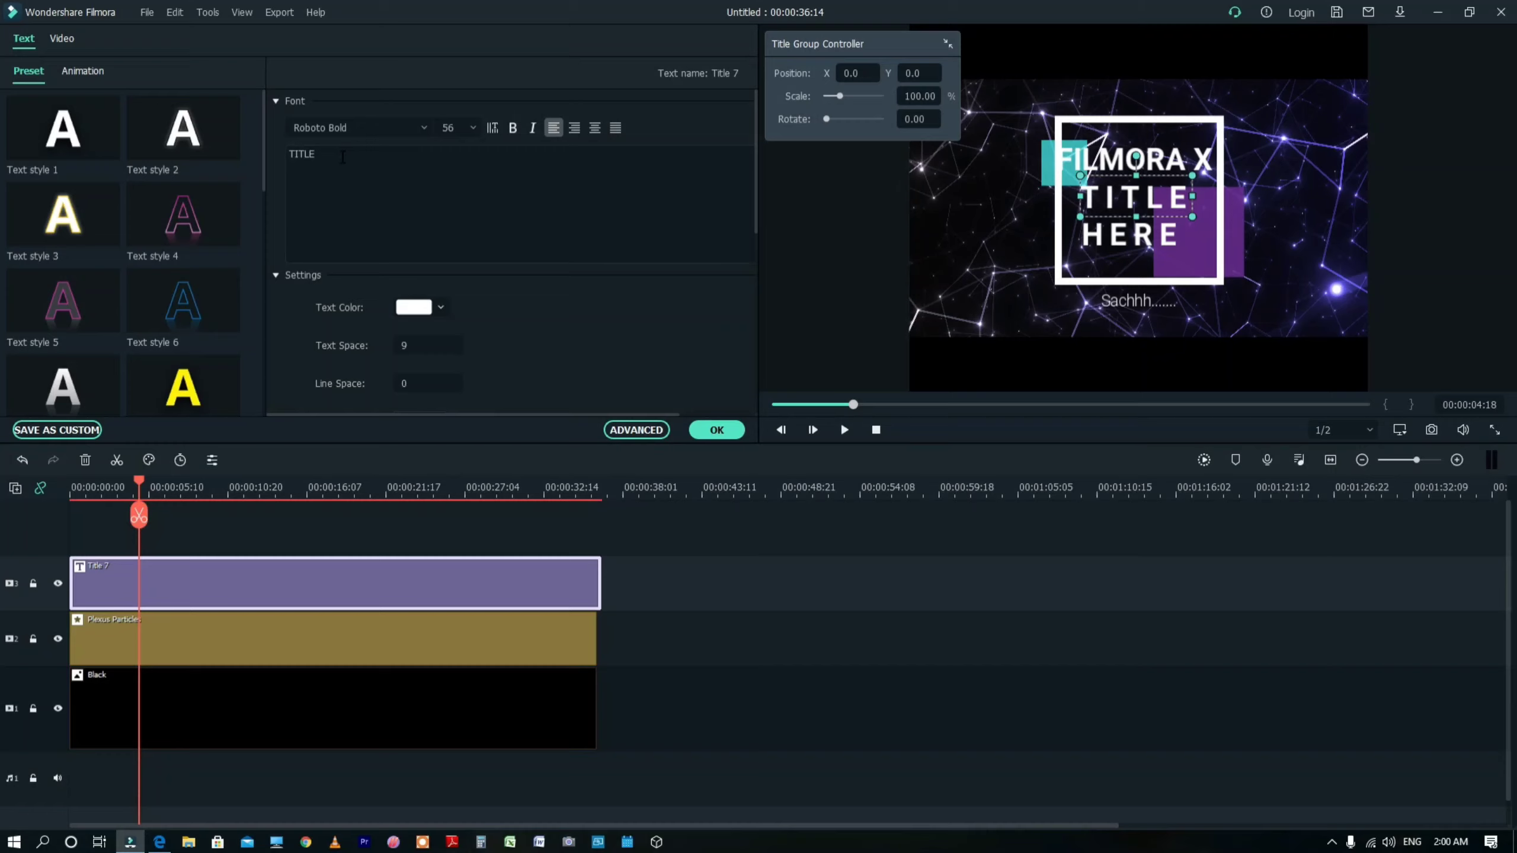
- Change the title's middle line from TITLE to 'TUTORIAL'
click(343, 157)
key(ctrl+a)
key(BackSpace)
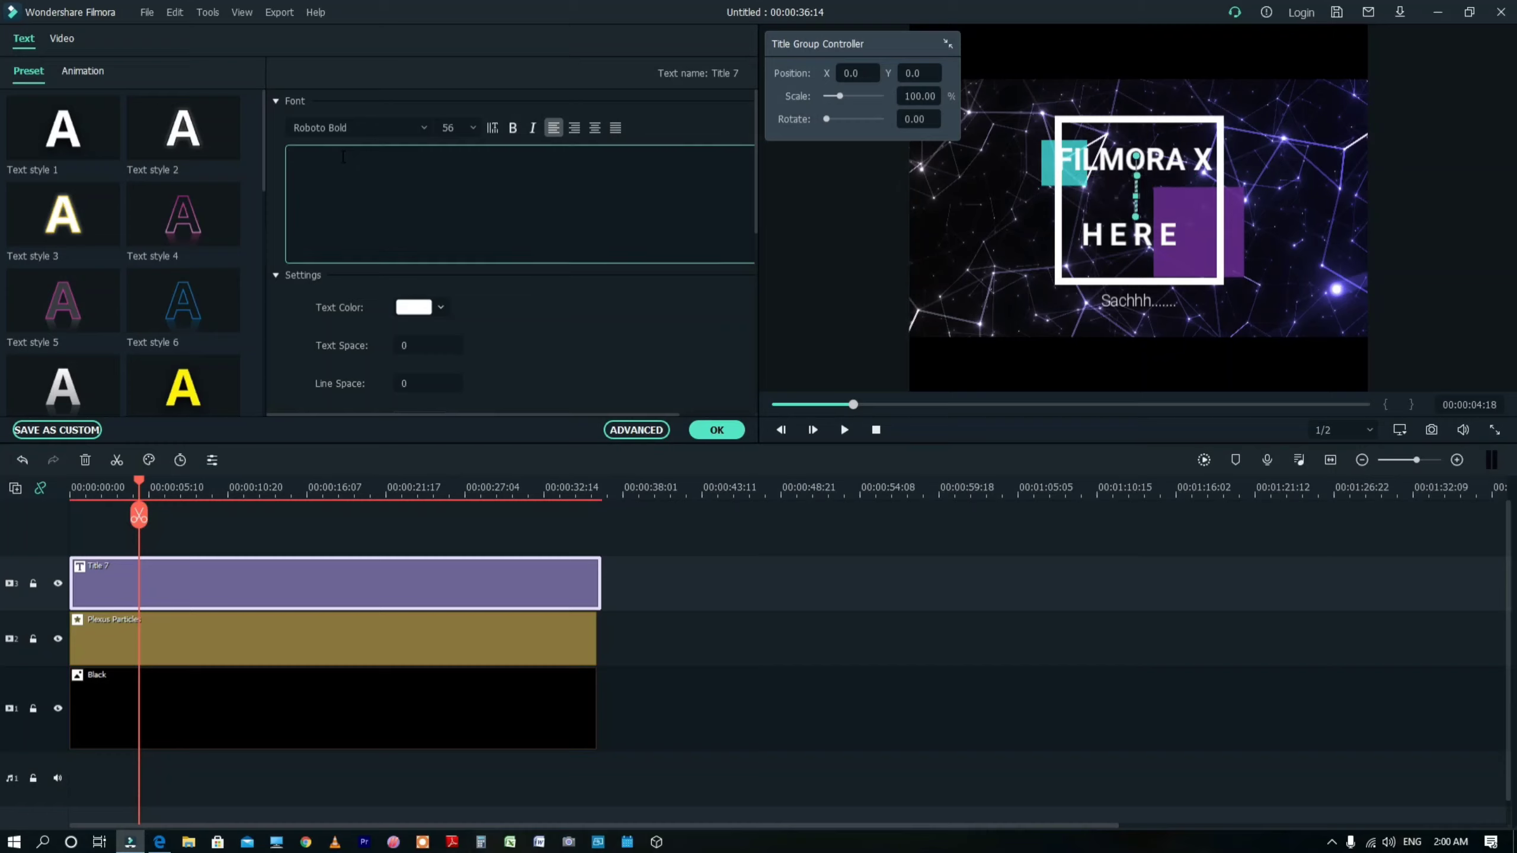
text(TU)
text(TORIAL)
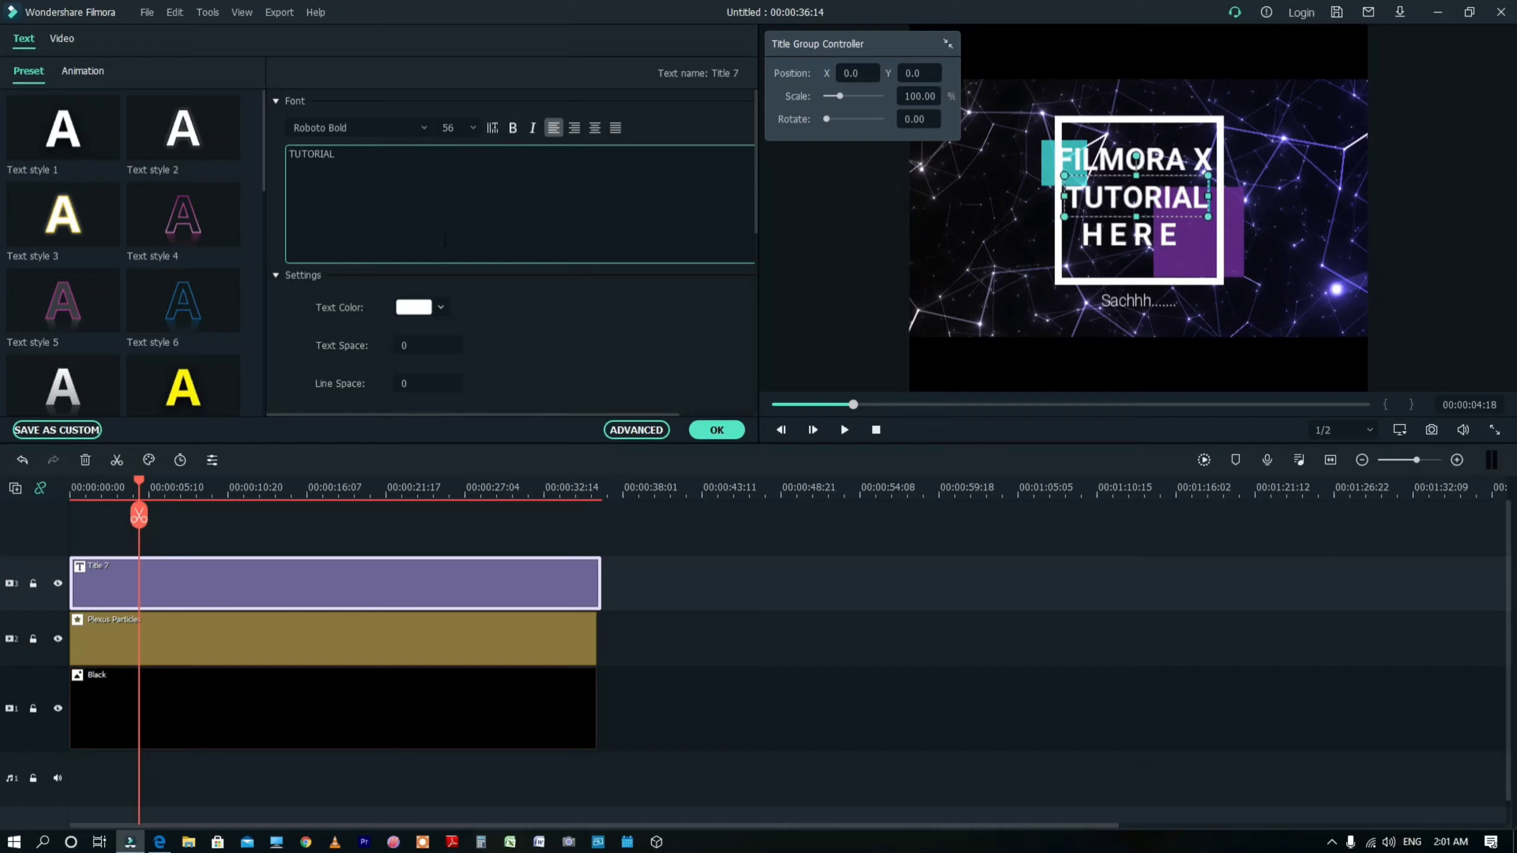
- Replace the bottom line HERE with 'With Love', correcting its capitalisation
click(1132, 234)
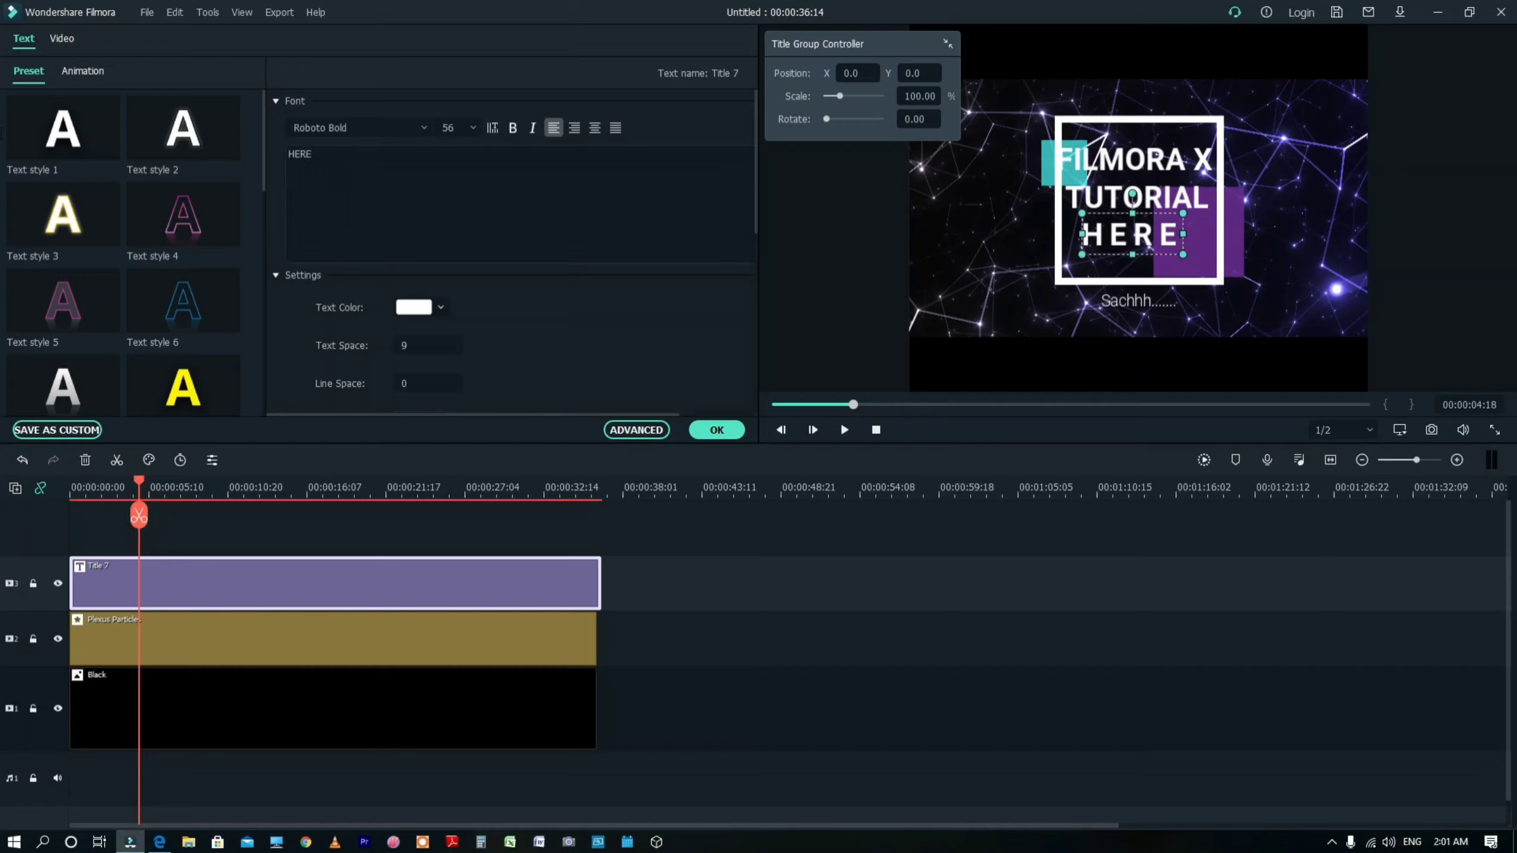
key(ctrl+a)
key(BackSpace)
text(W)
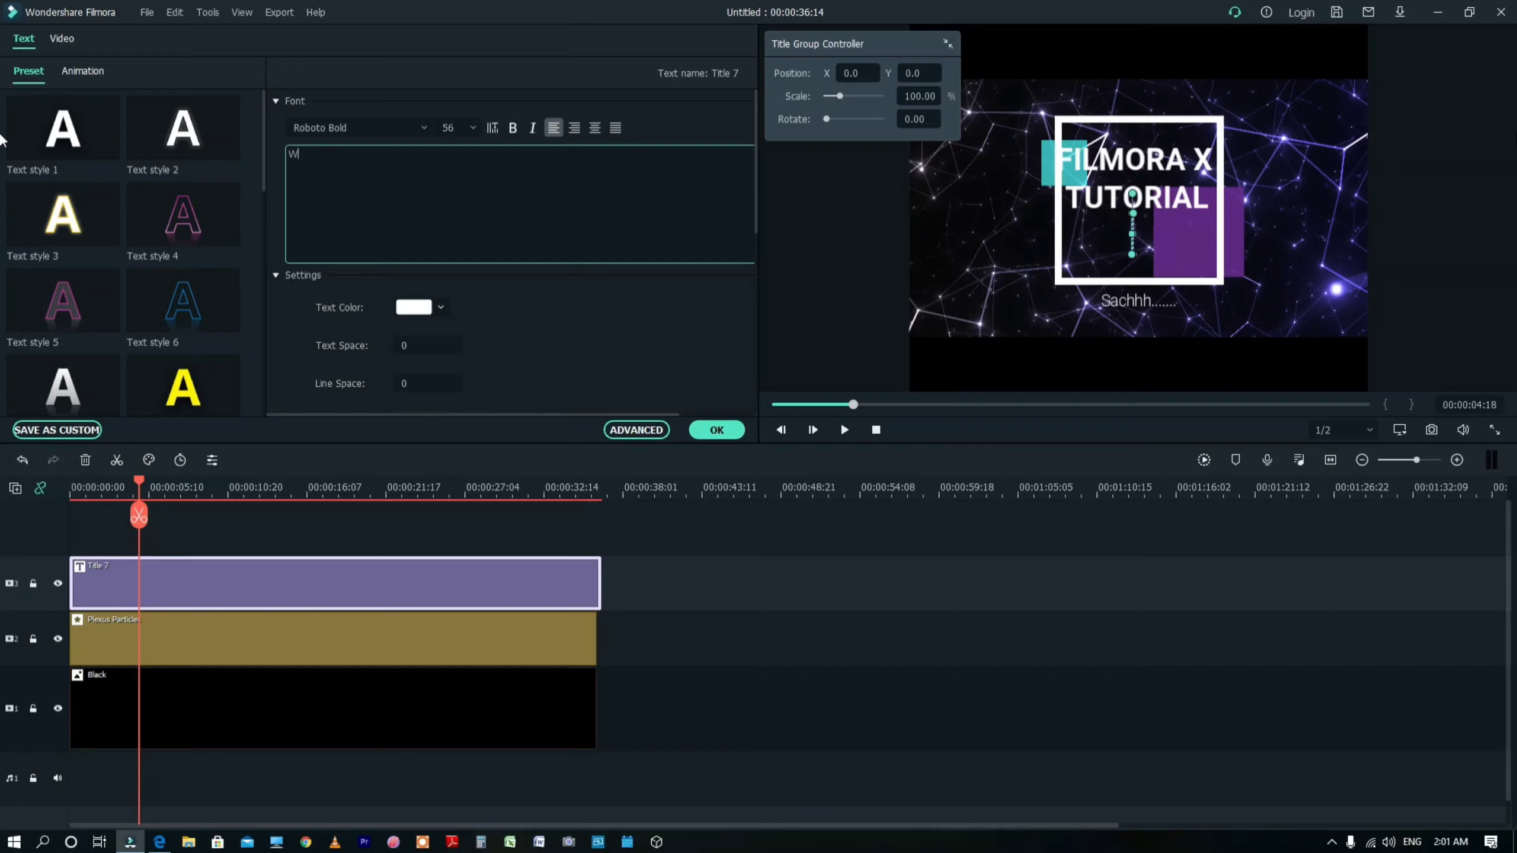
text(ITH)
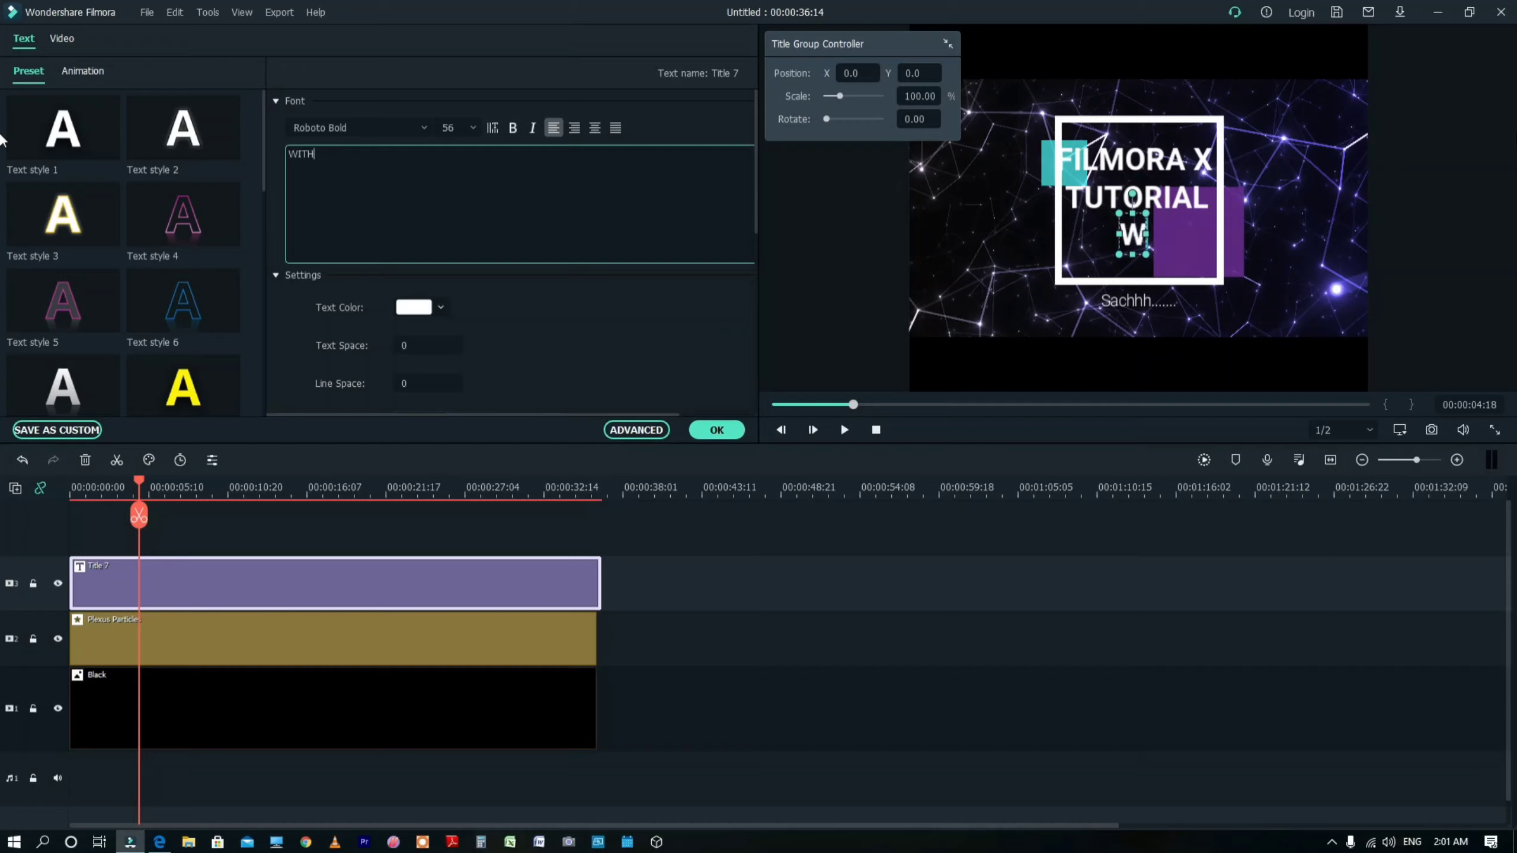
key(ctrl+a)
key(BackSpace)
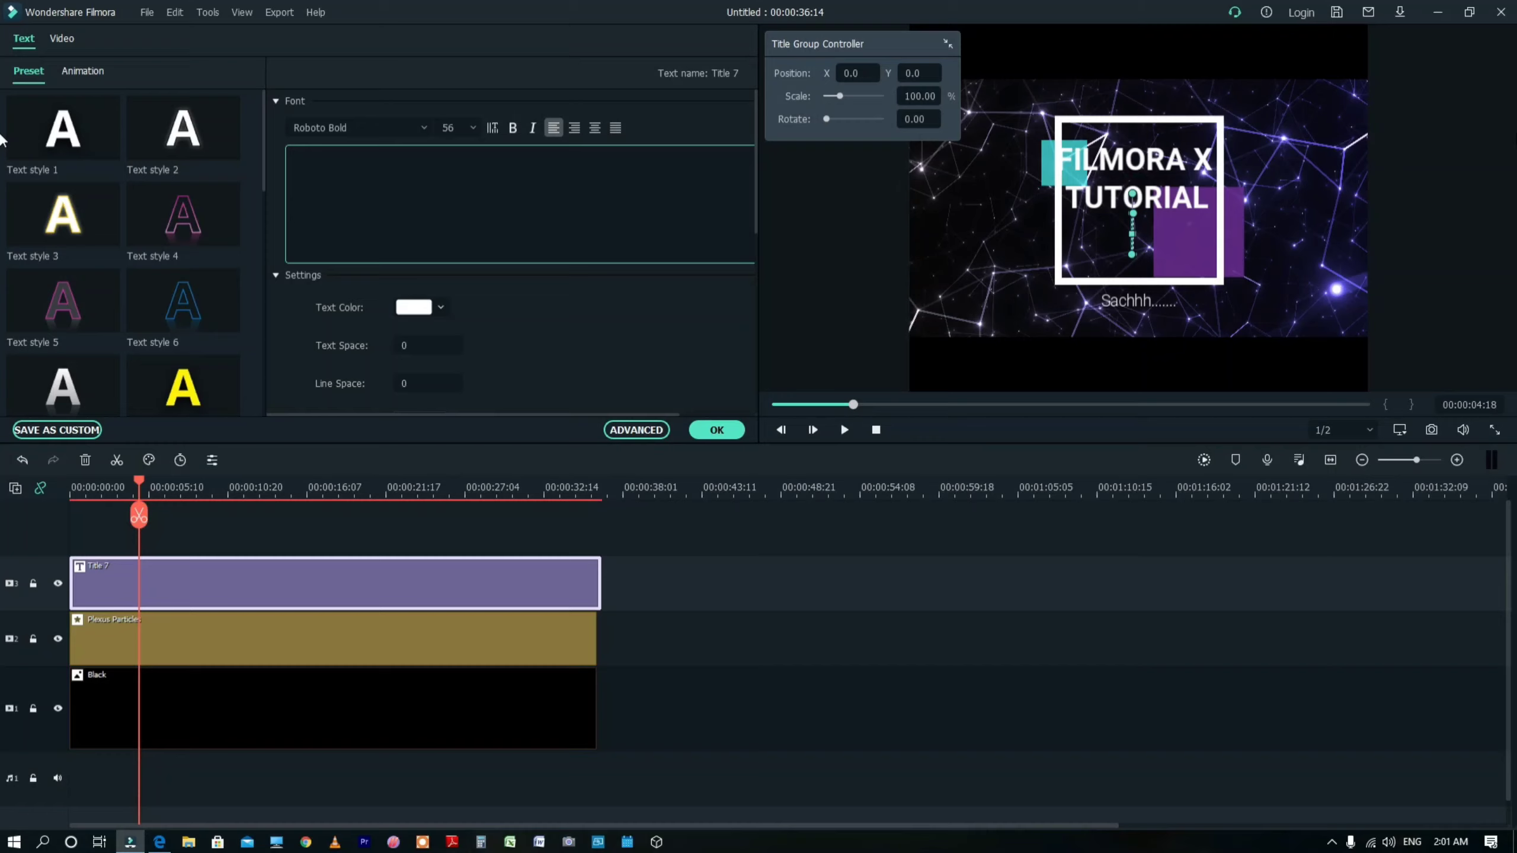
text(wITH)
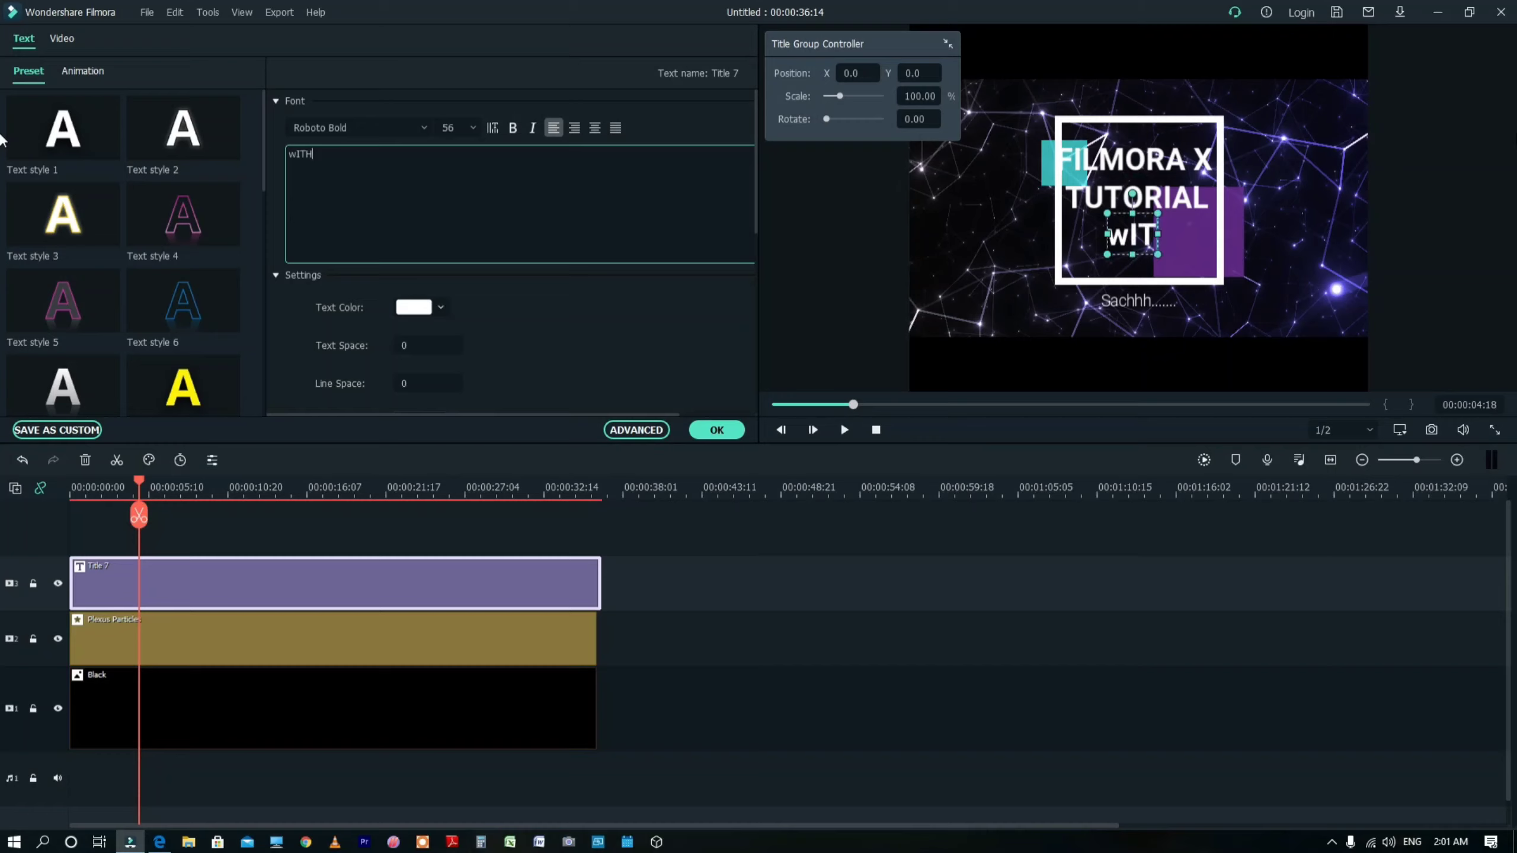
key(ctrl+a)
key(BackSpace)
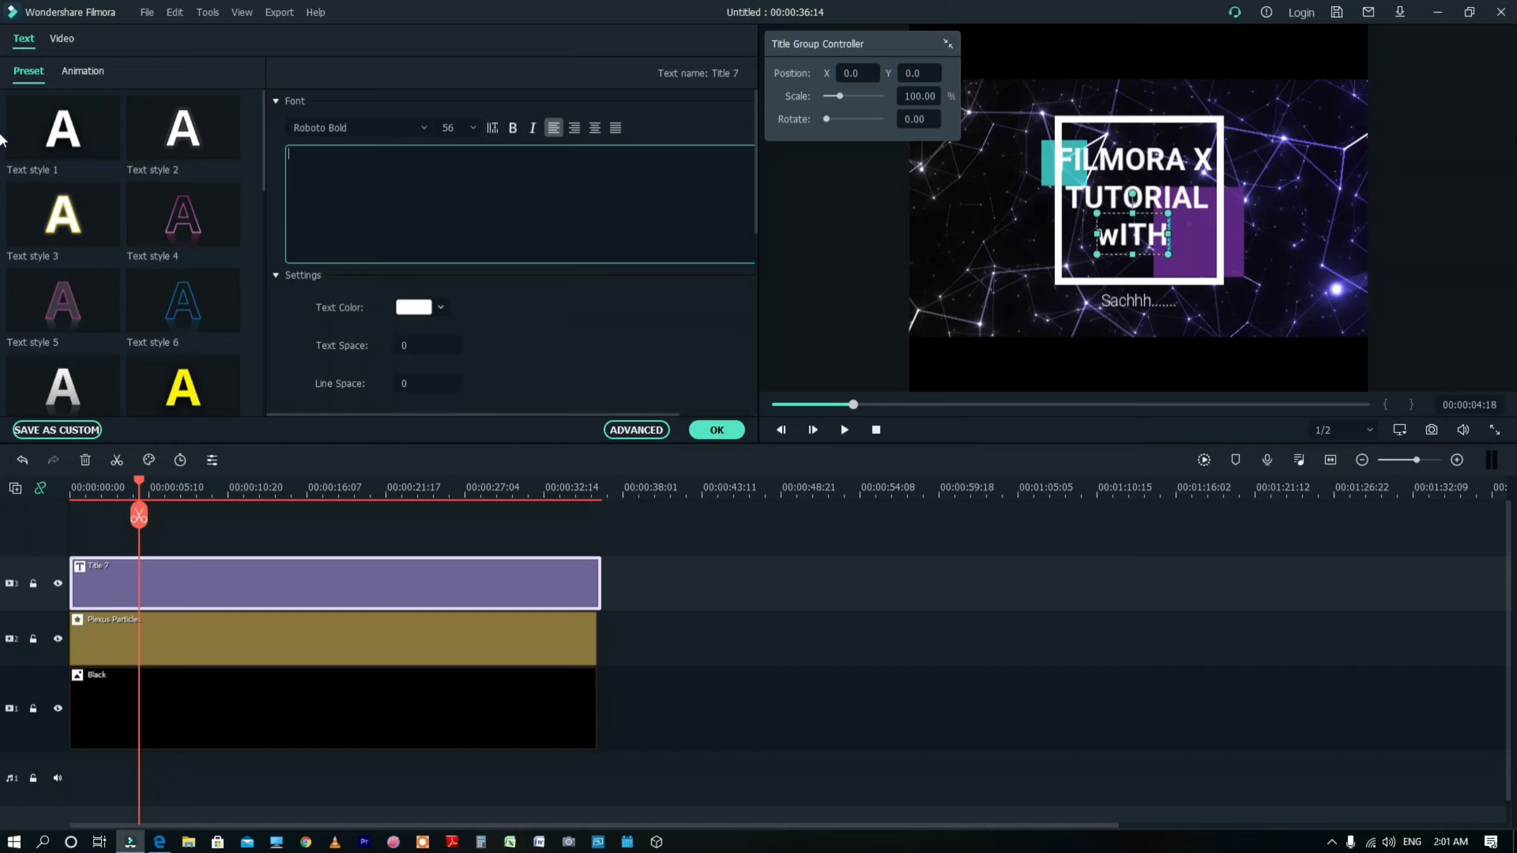
text(With Love)
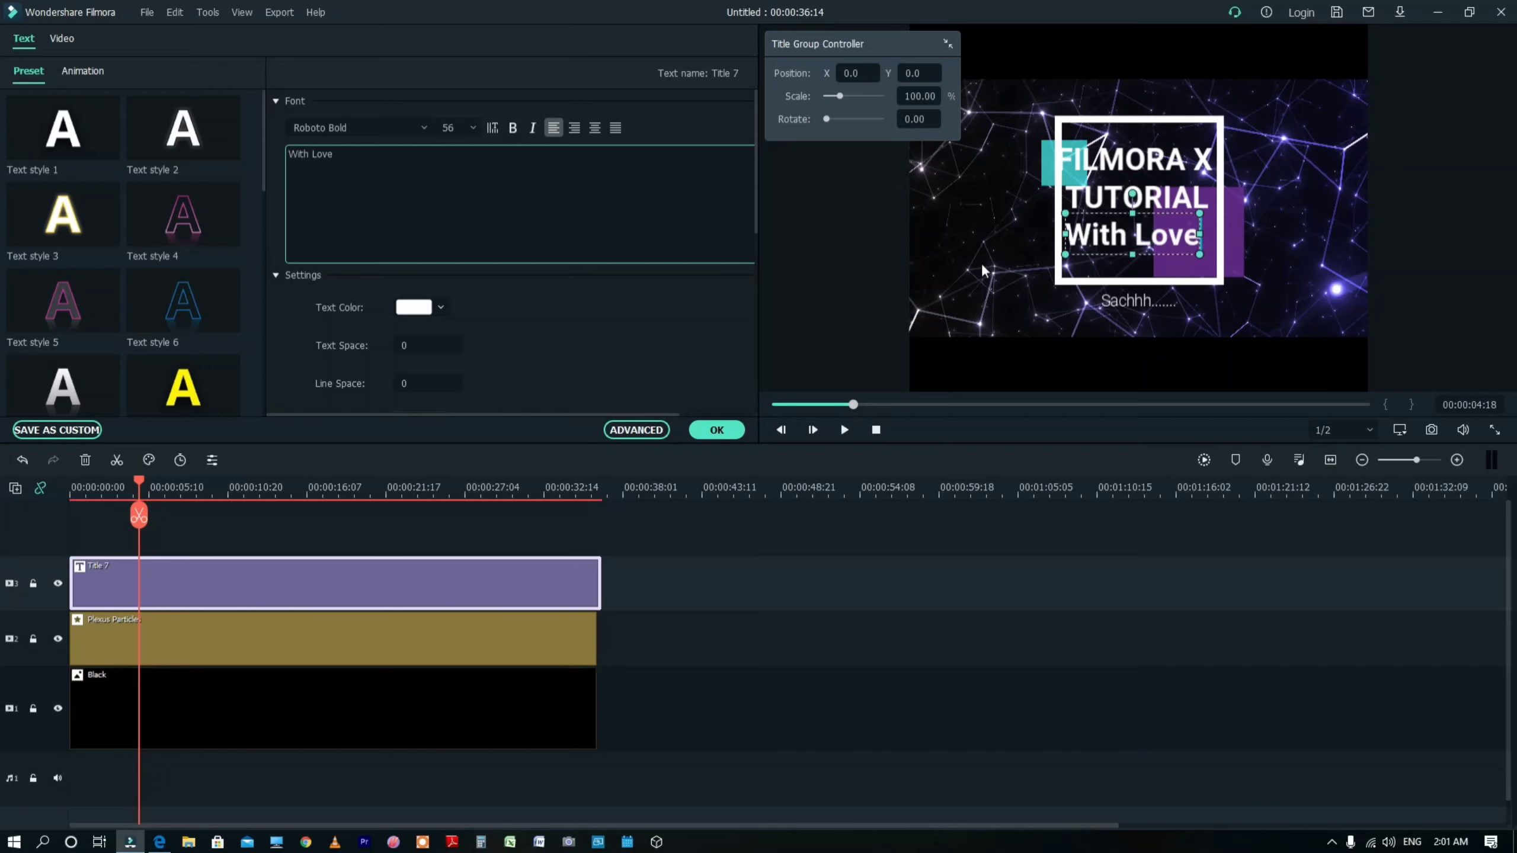
click(1141, 167)
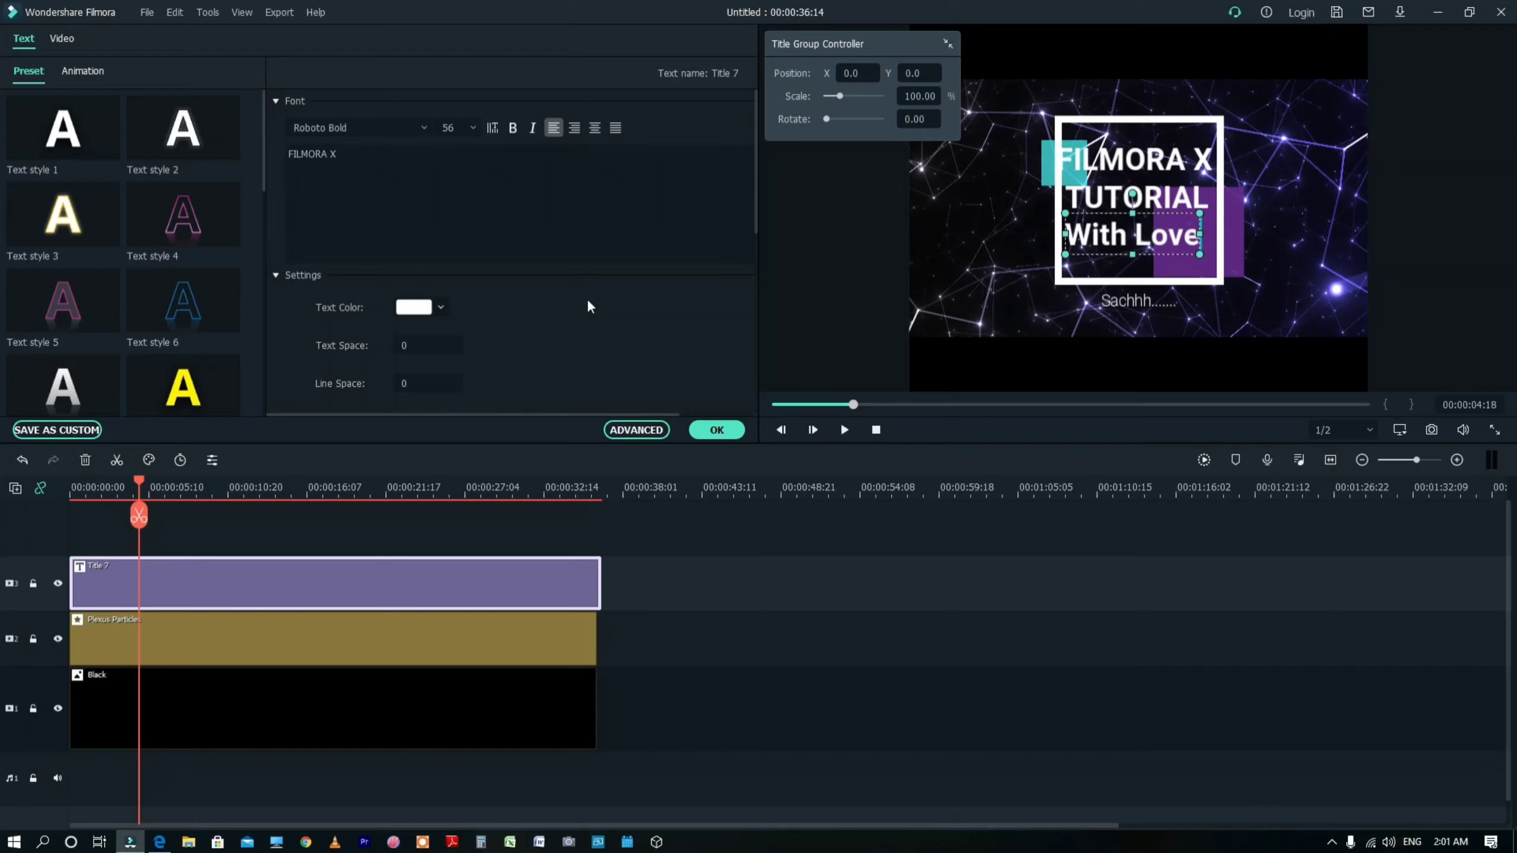
- Try the Lighten blending mode on the FILMORA X line under Compositing
click(440, 307)
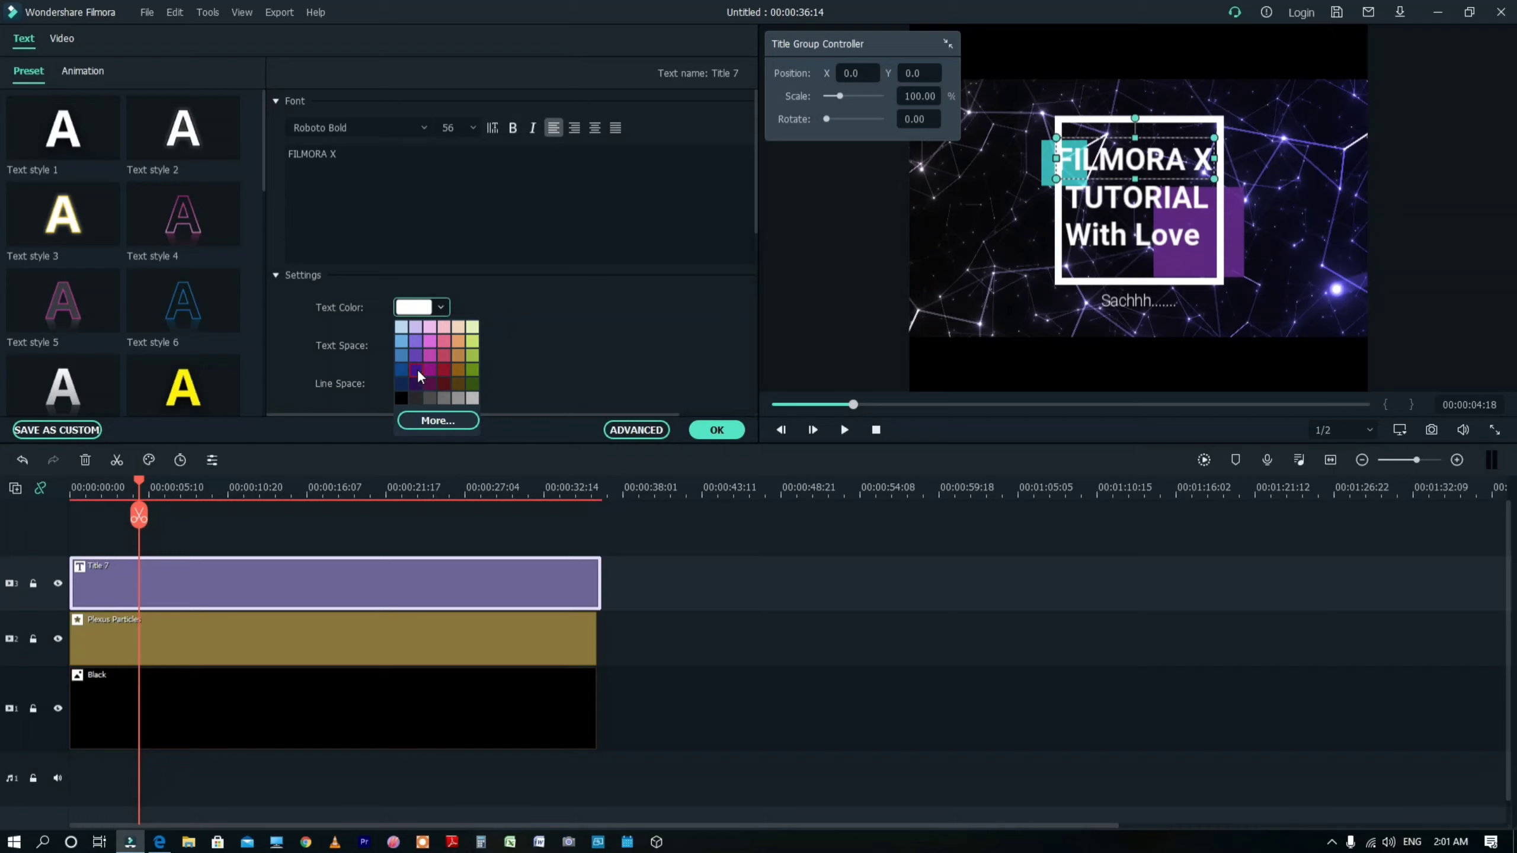
key(Escape)
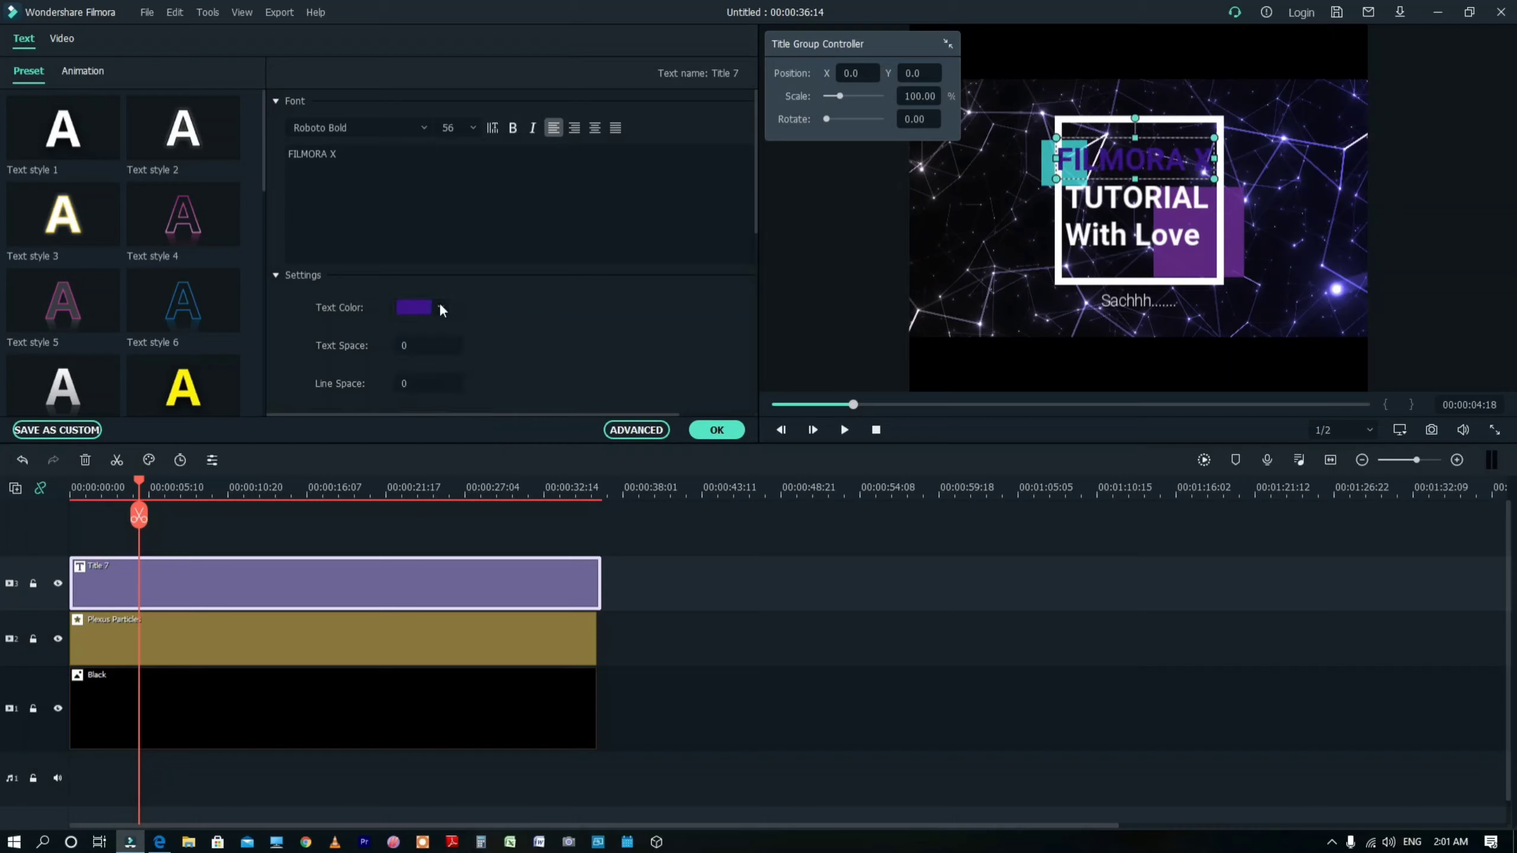
scroll(481, 323, down, 5)
scroll(484, 331, down, 5)
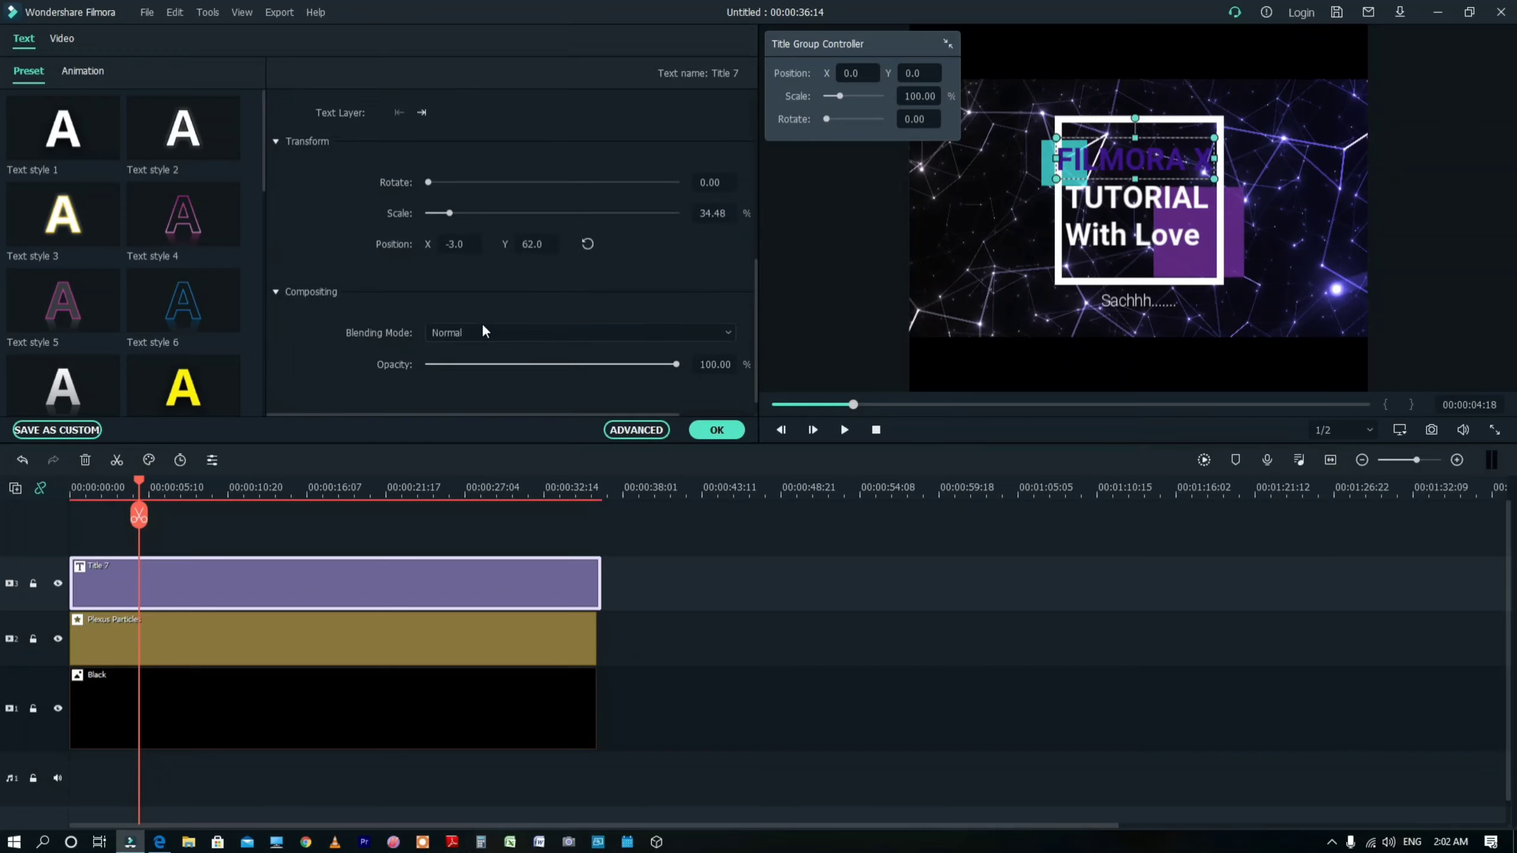
click(519, 332)
click(502, 372)
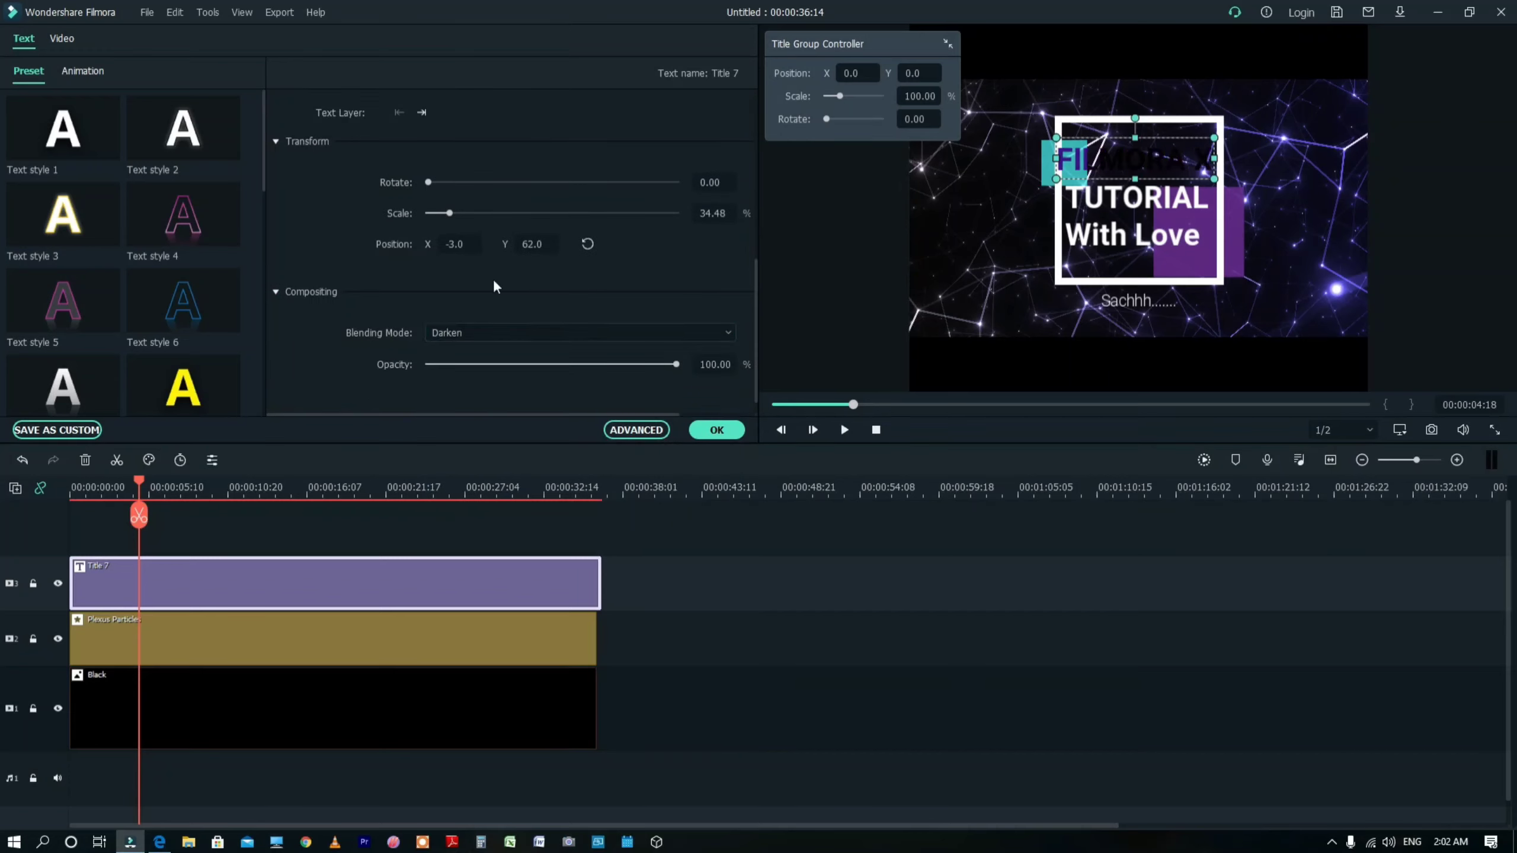
click(498, 335)
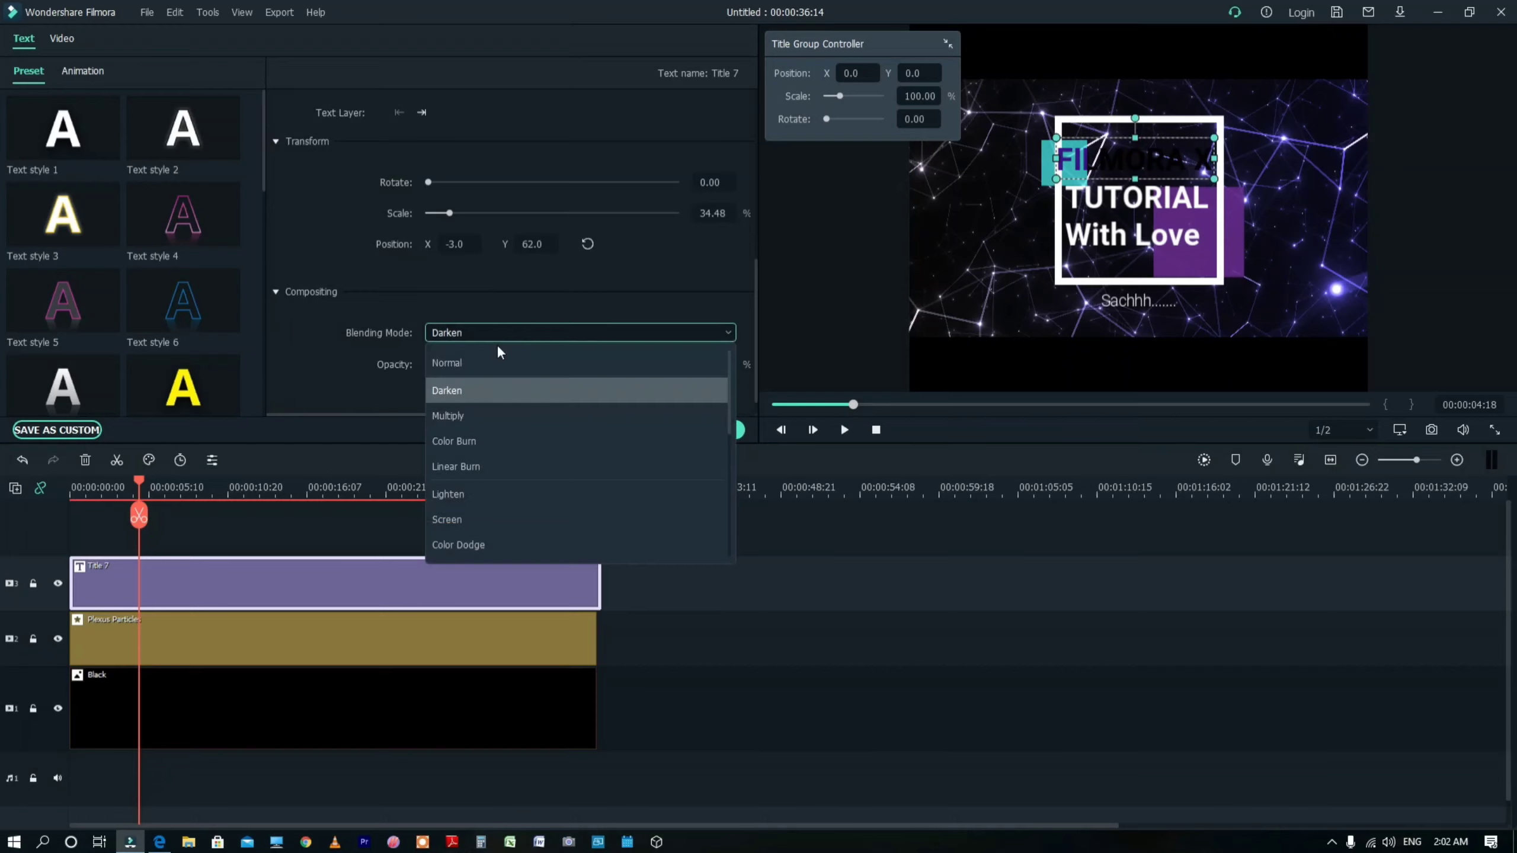
click(489, 491)
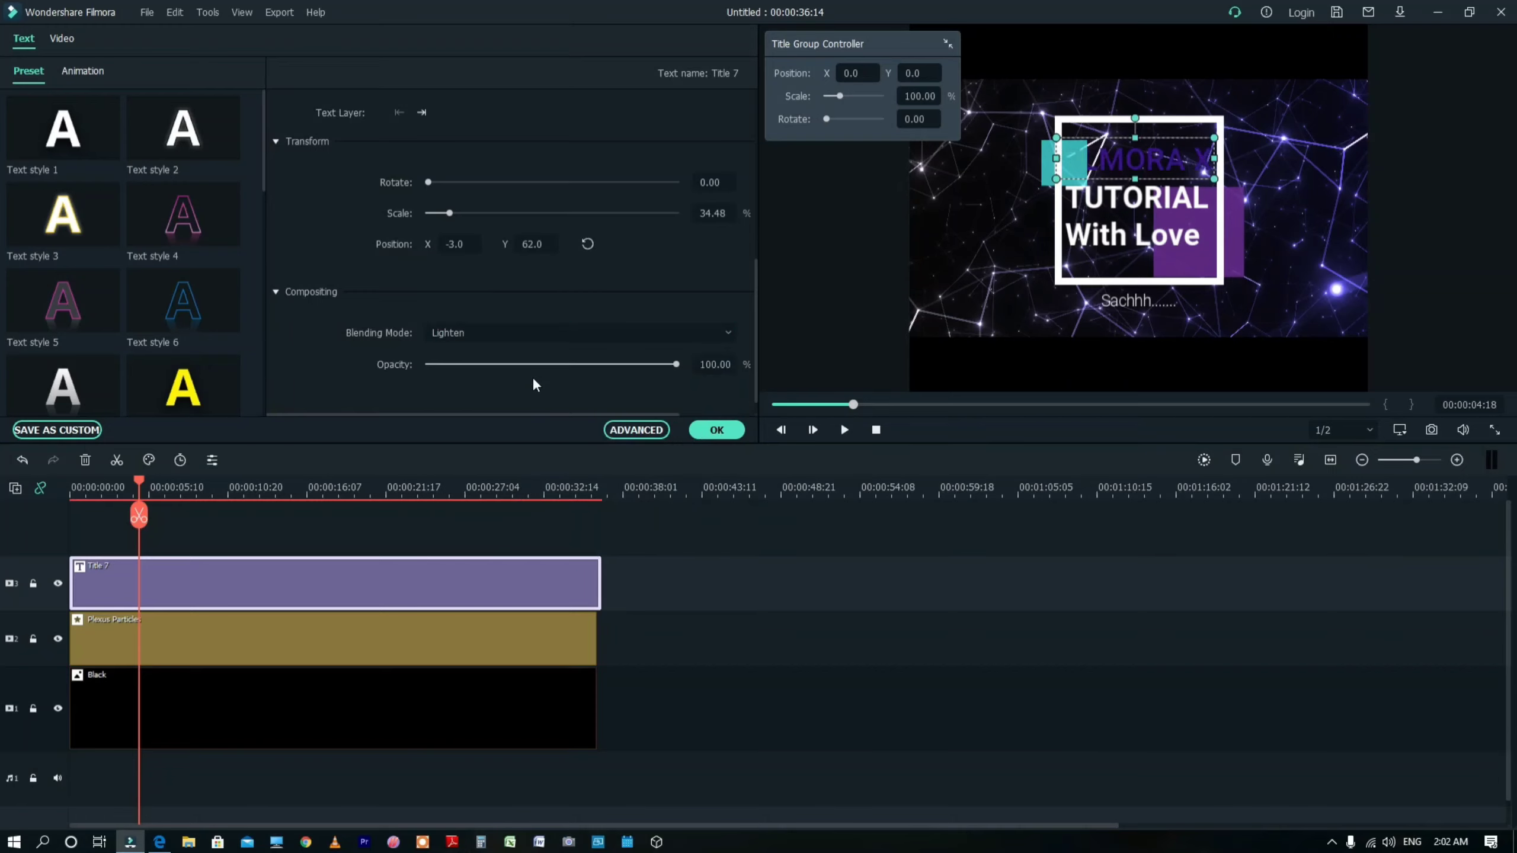
- Try Color Burn, then settle FILMORA X's blending mode on Multiply
click(529, 334)
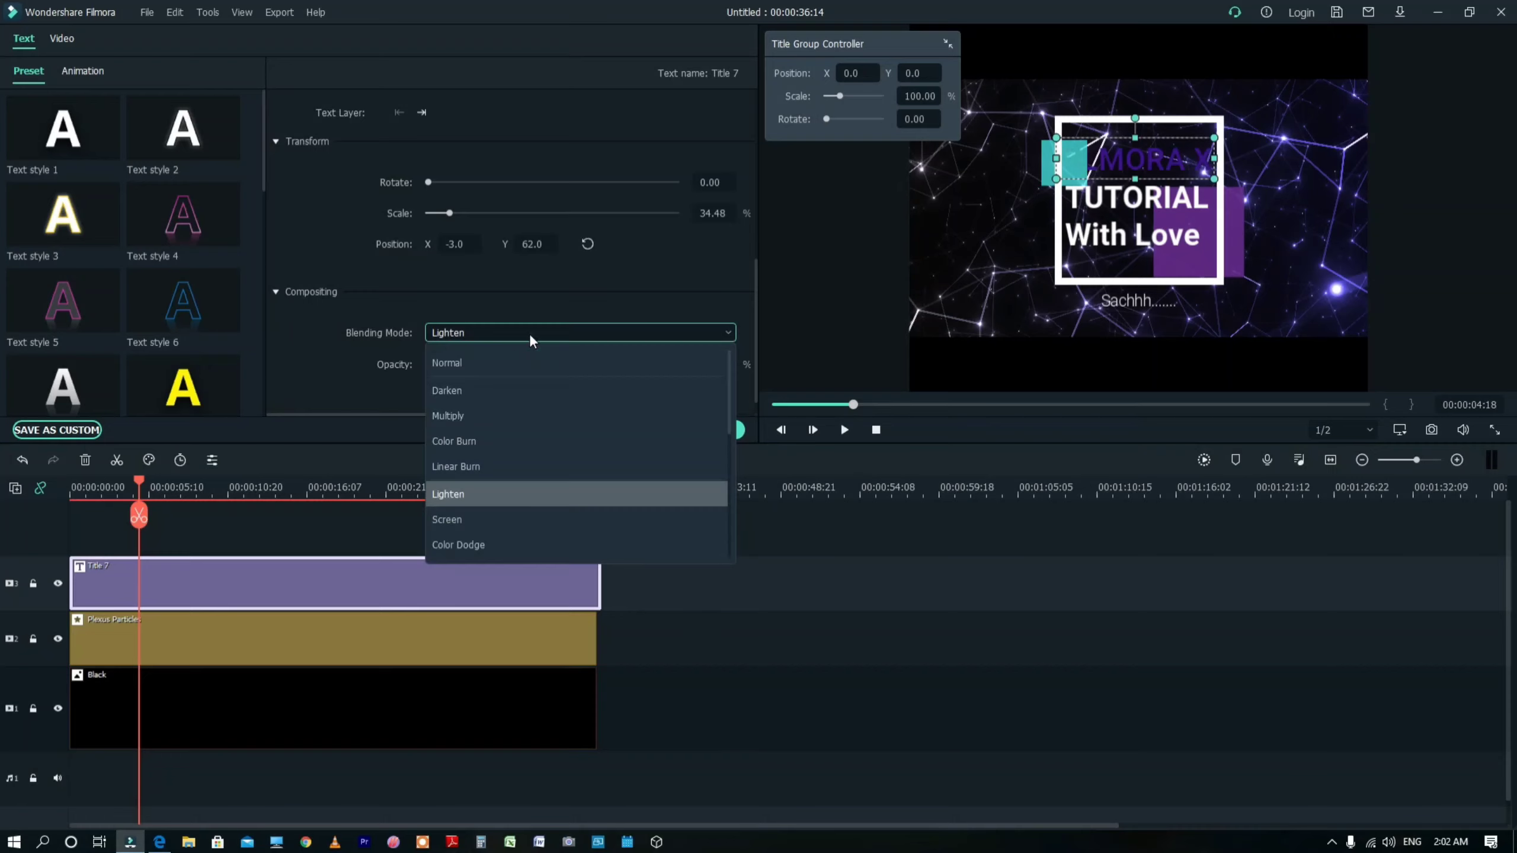
click(489, 442)
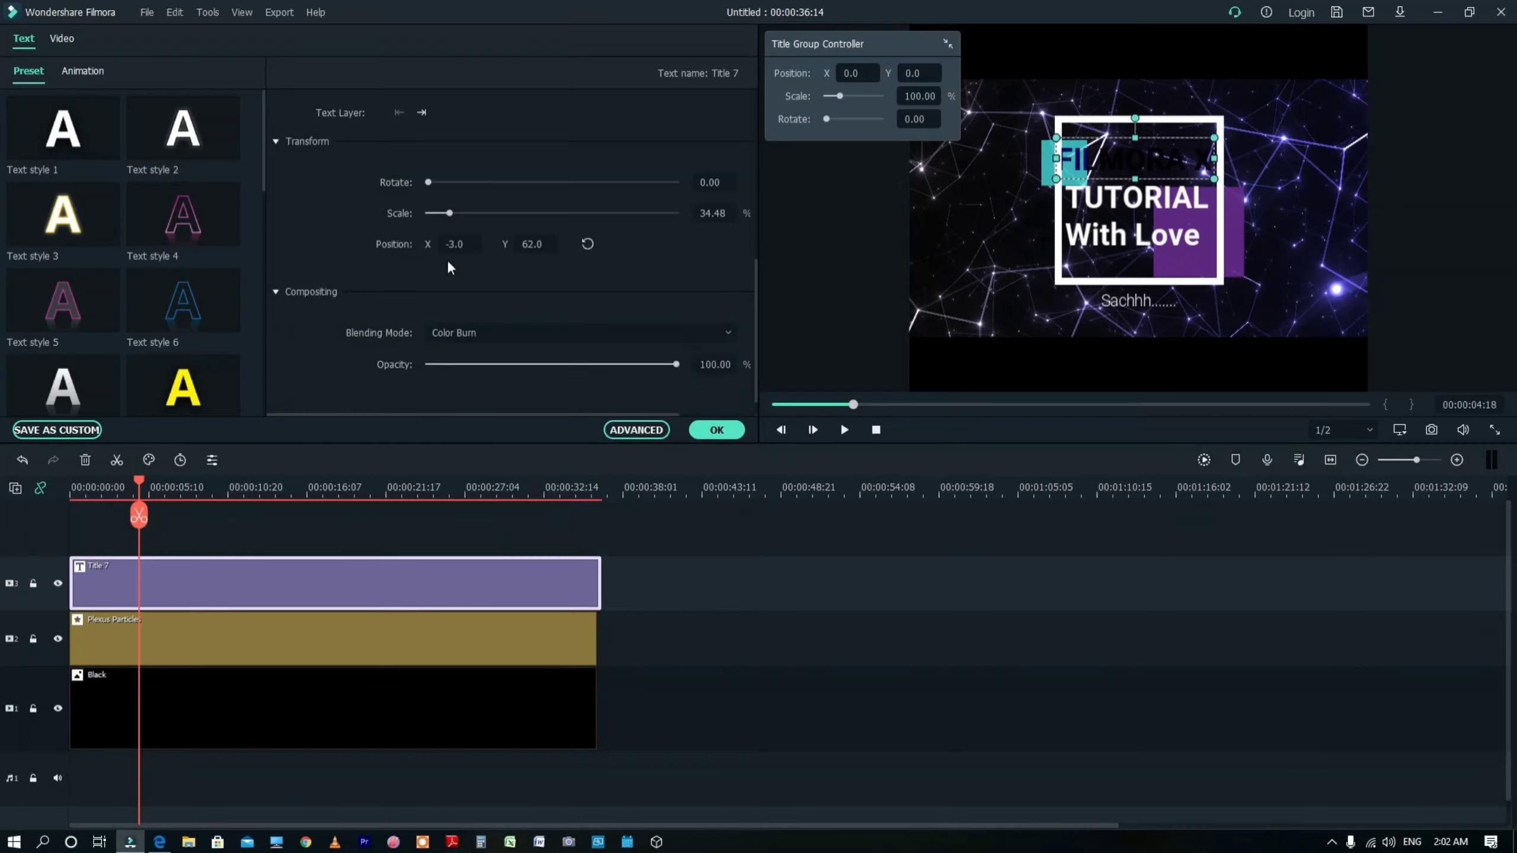
click(489, 333)
key(Escape)
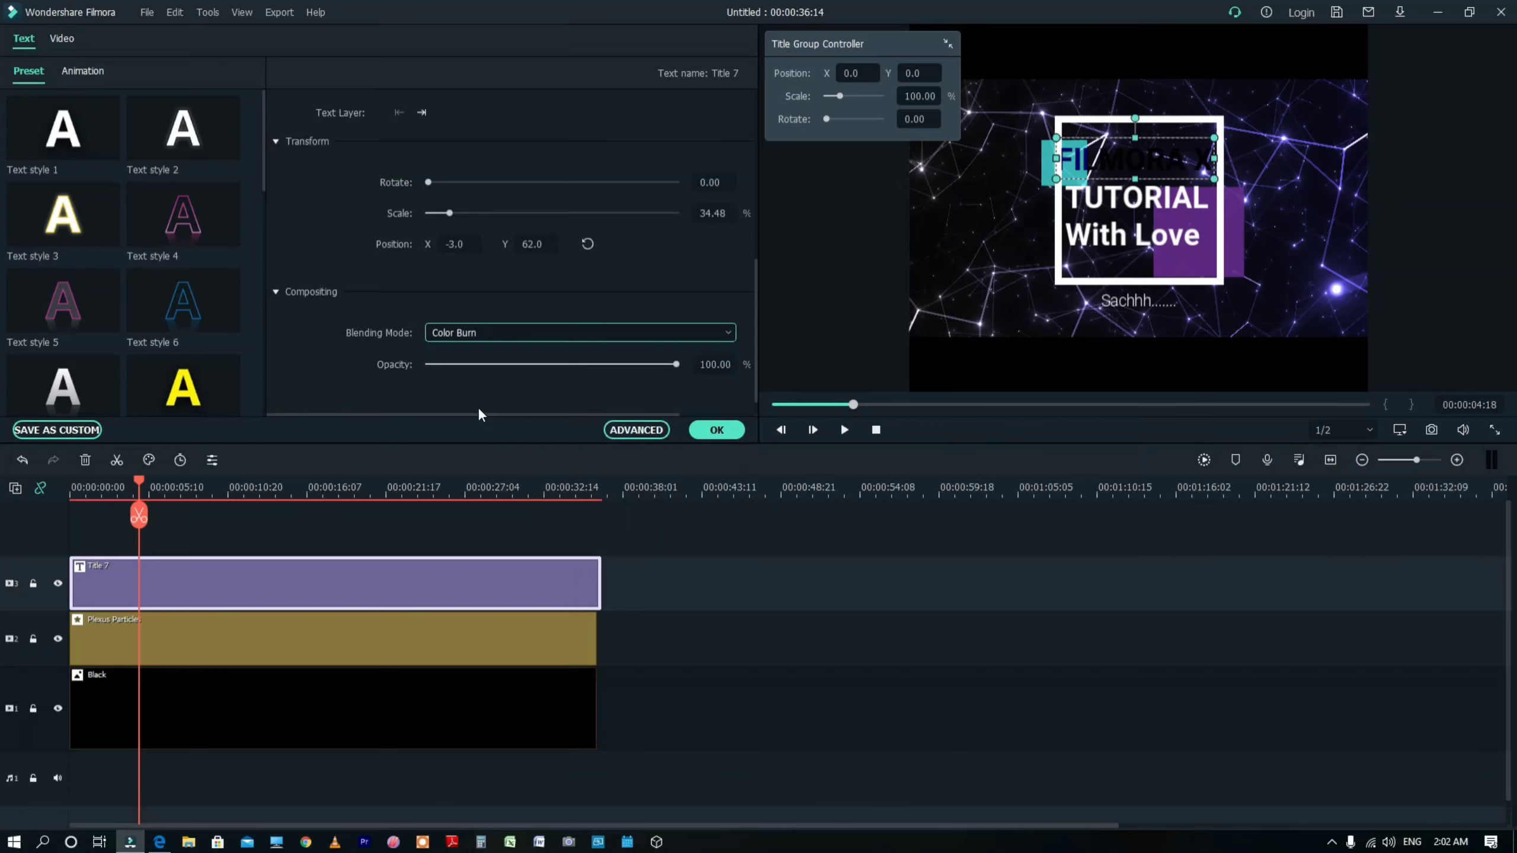
key(Up)
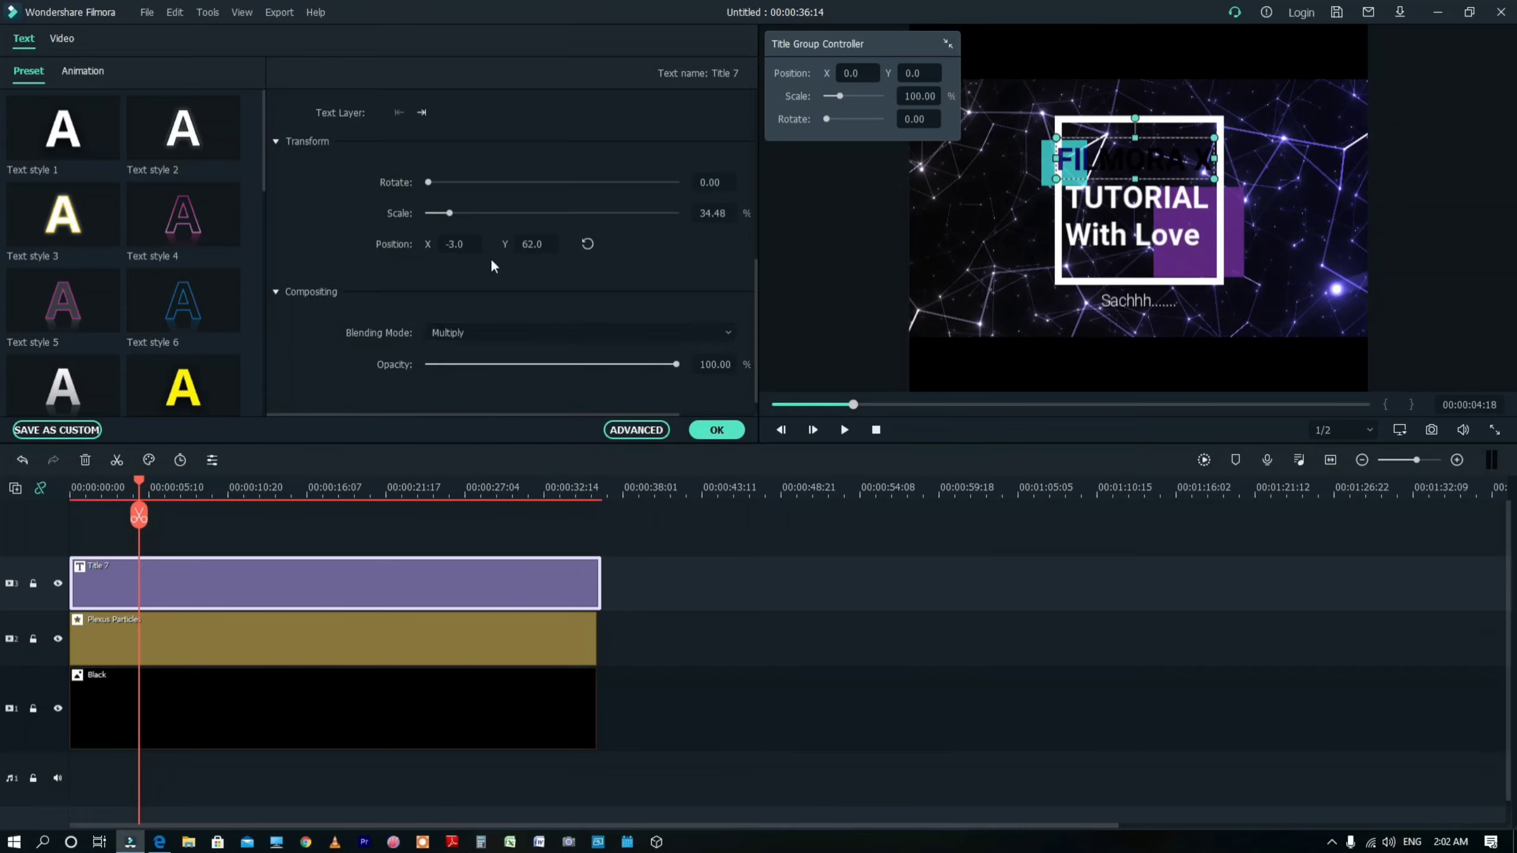
scroll(491, 266, up, 2)
scroll(583, 261, up, 2)
scroll(452, 266, up, 1)
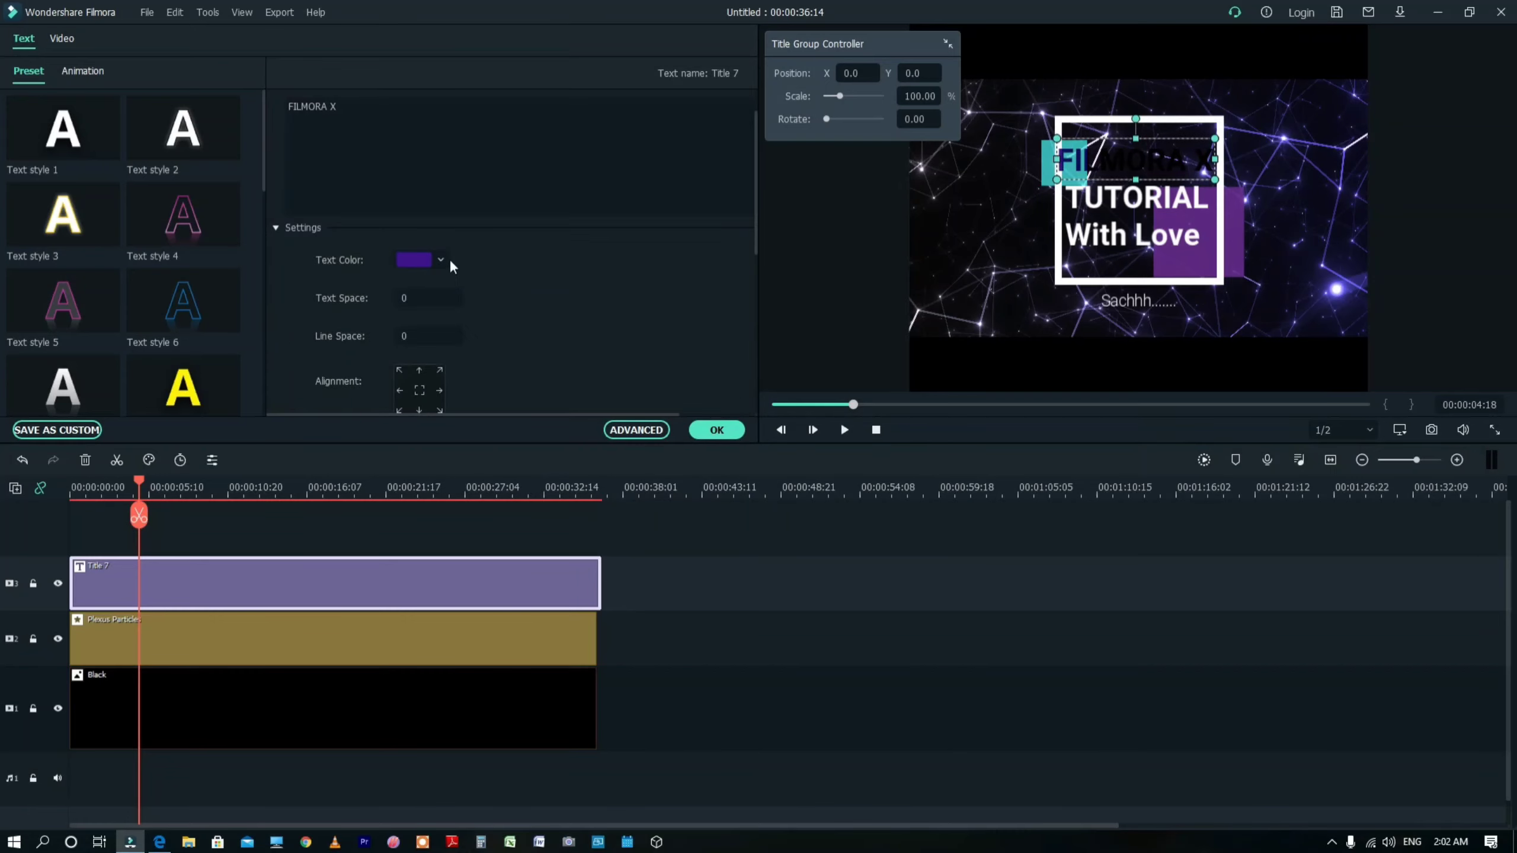
- Change the FILMORA X text colour to light green
click(444, 259)
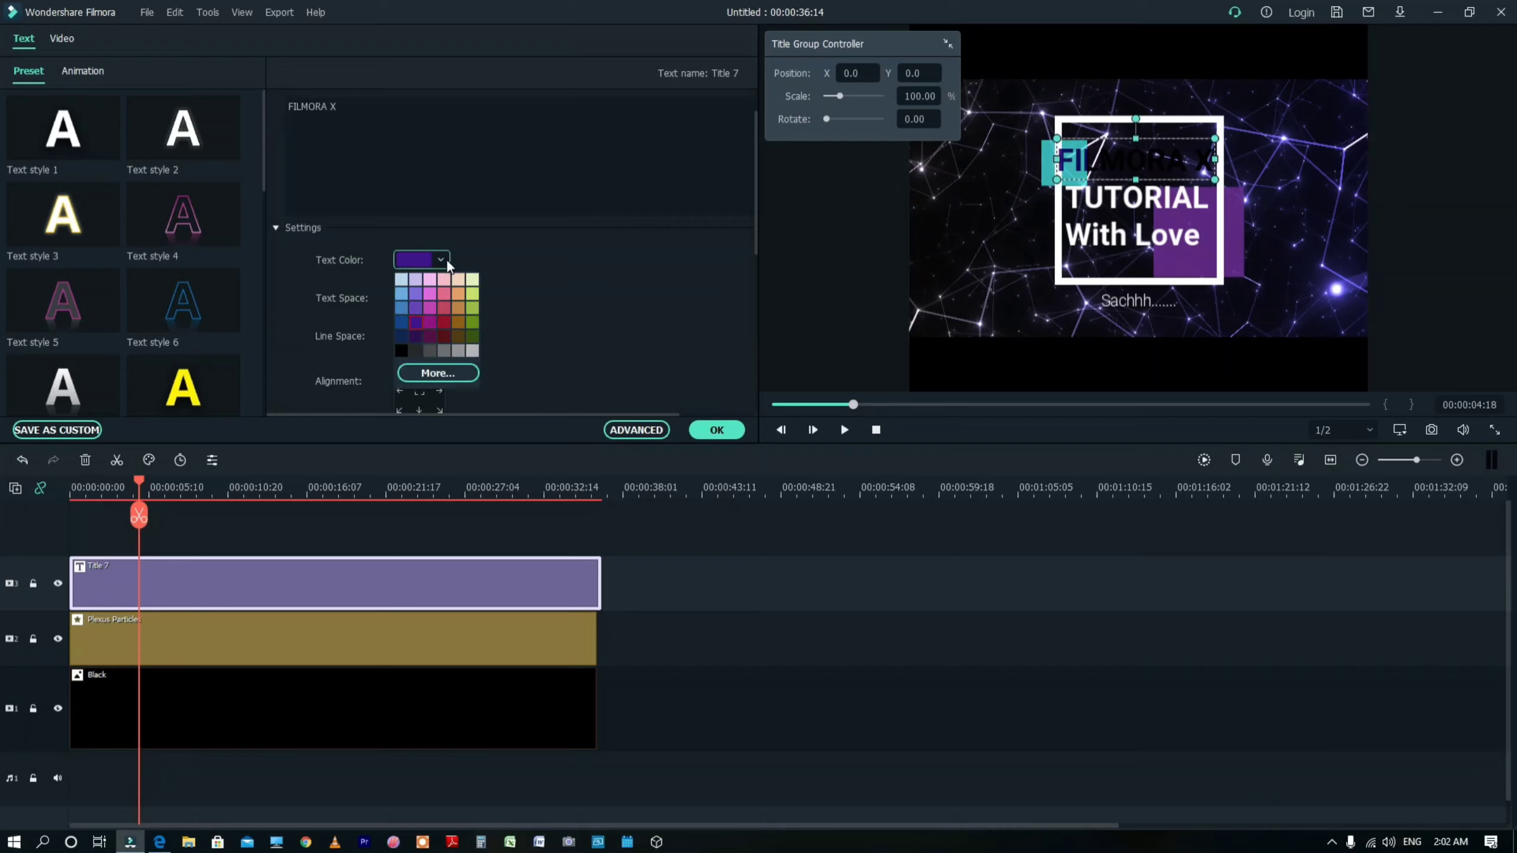
click(444, 292)
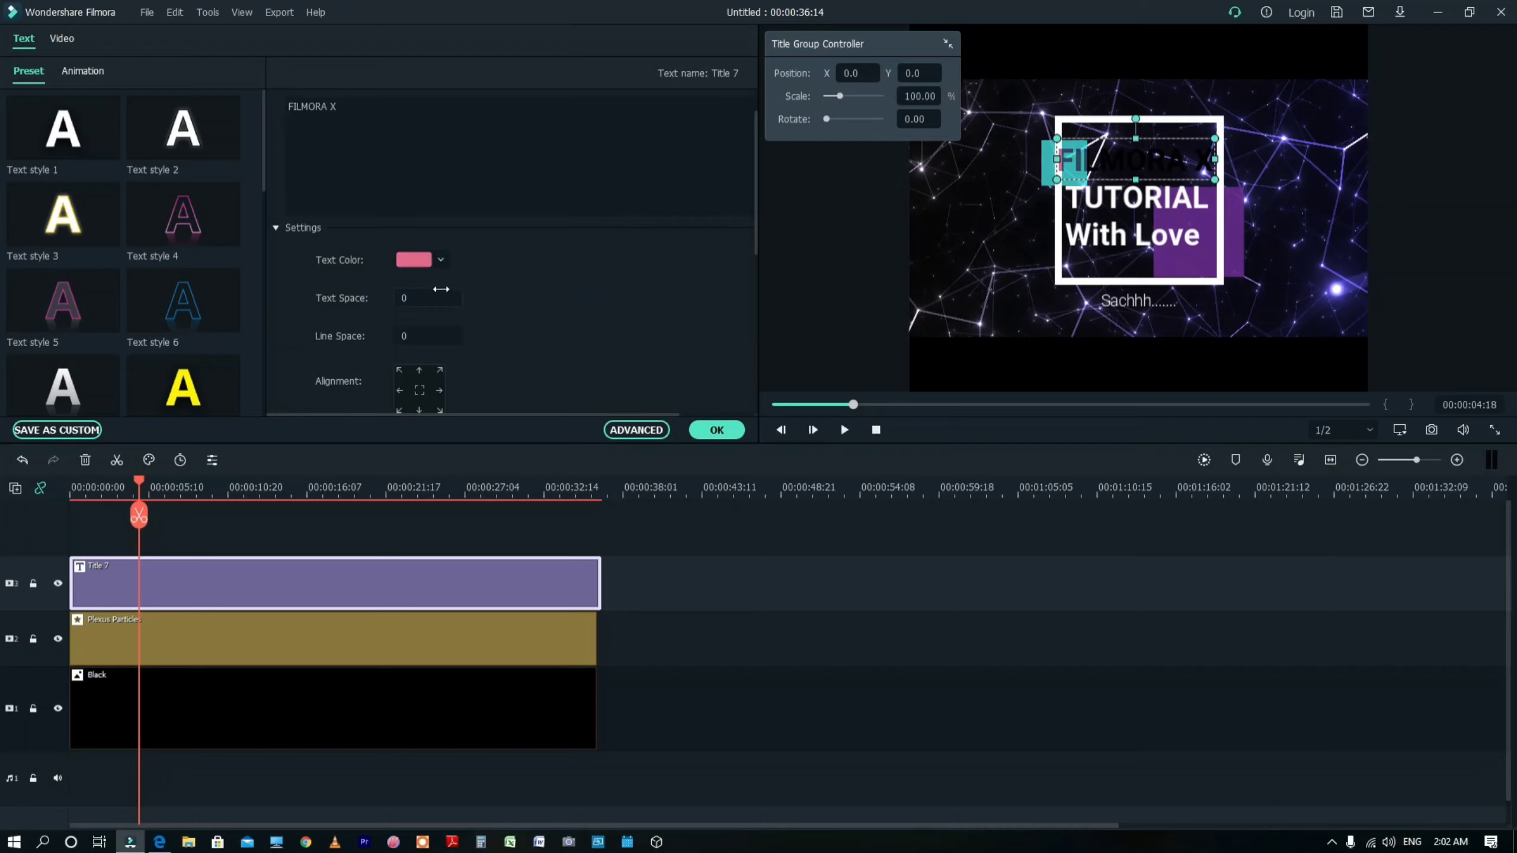
click(440, 258)
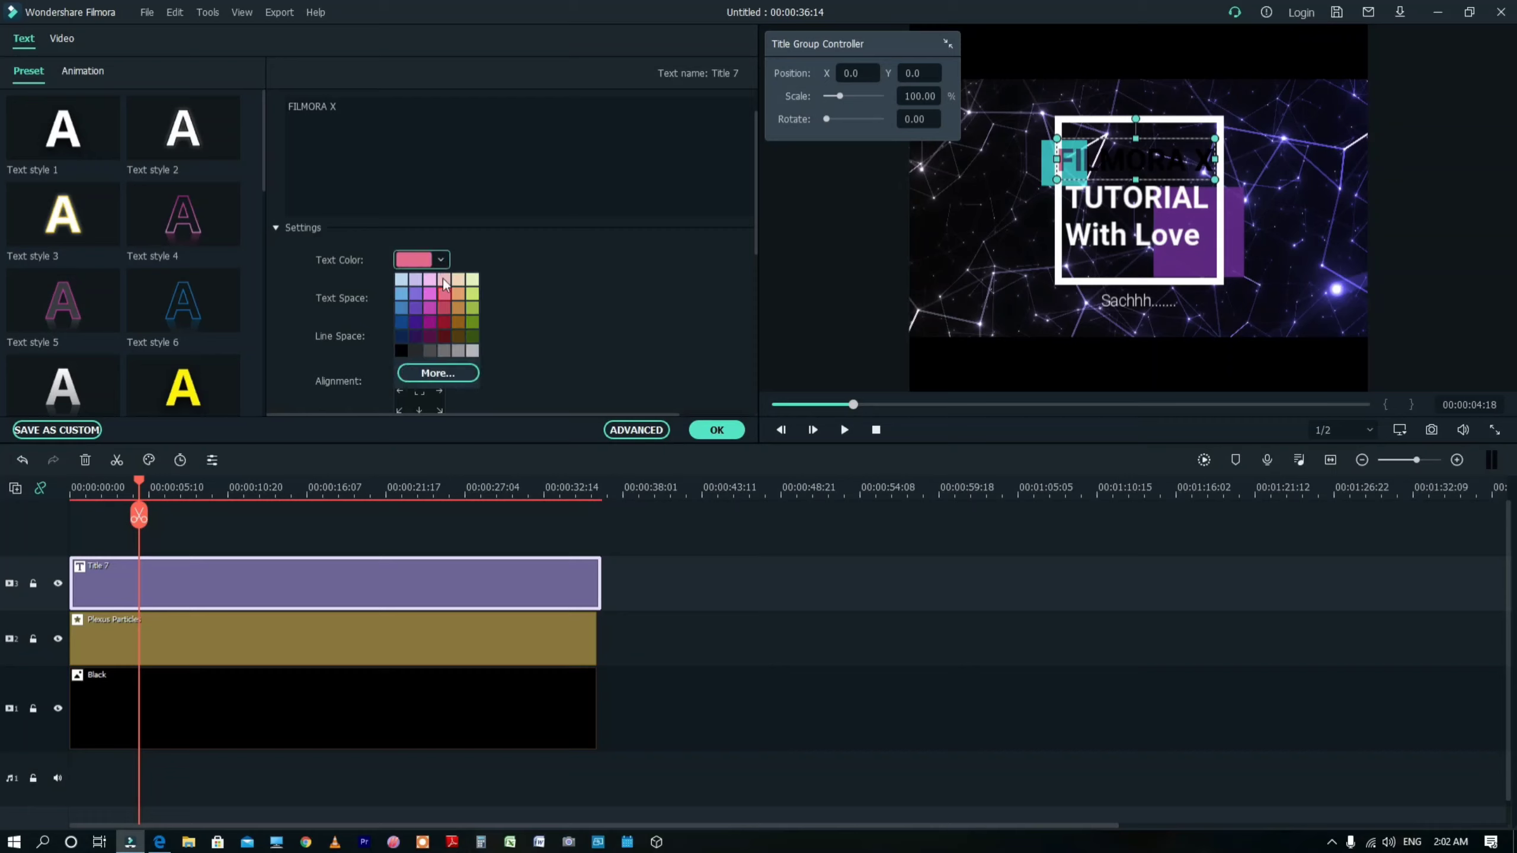
click(471, 293)
- Set the FILMORA X text's blending mode to Linear Dodge
scroll(546, 382, down, 3)
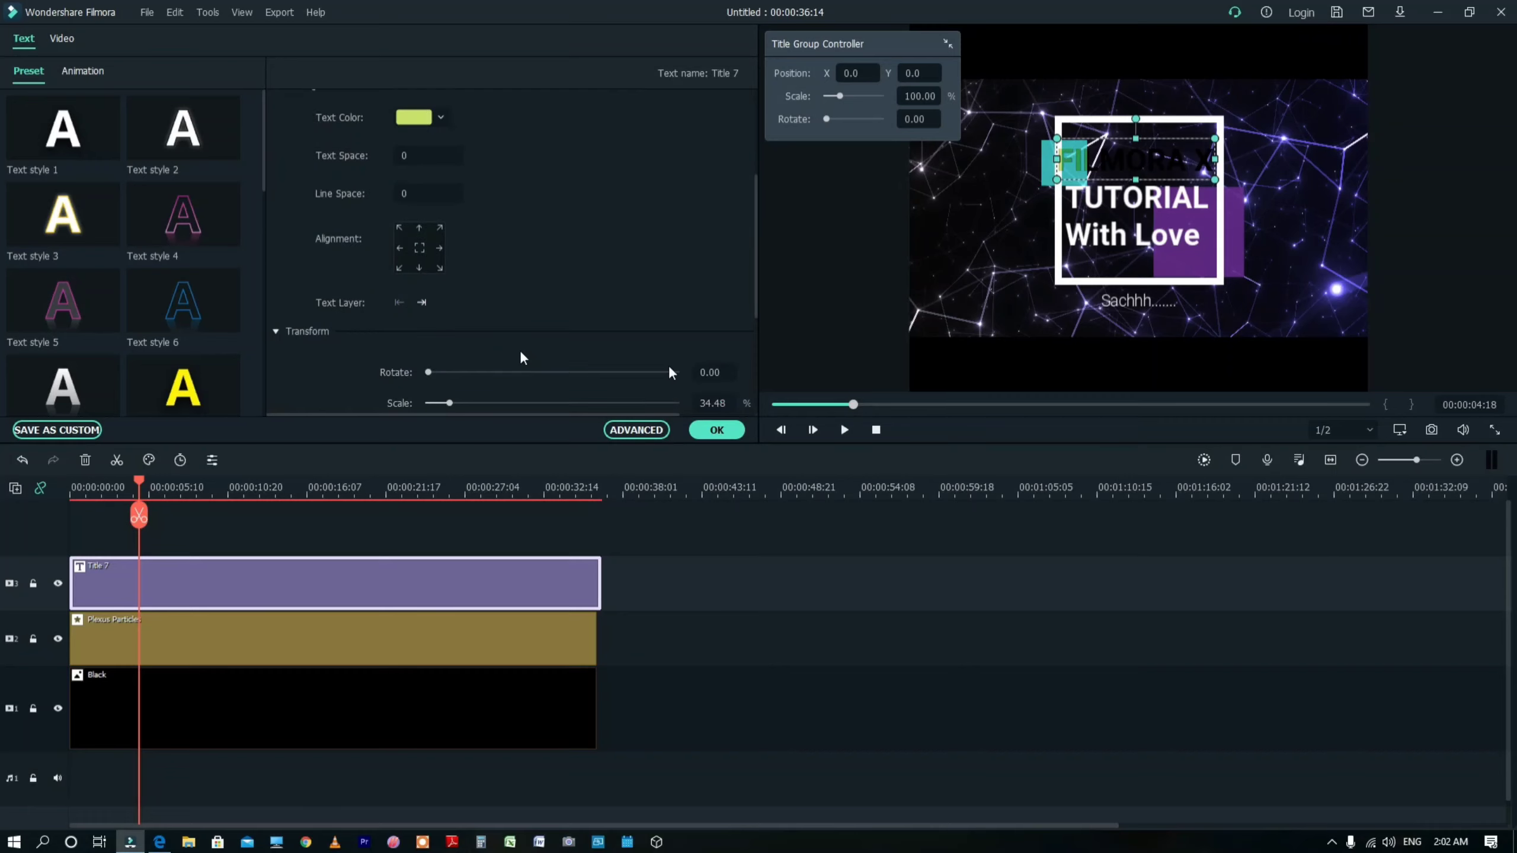
scroll(520, 353, down, 3)
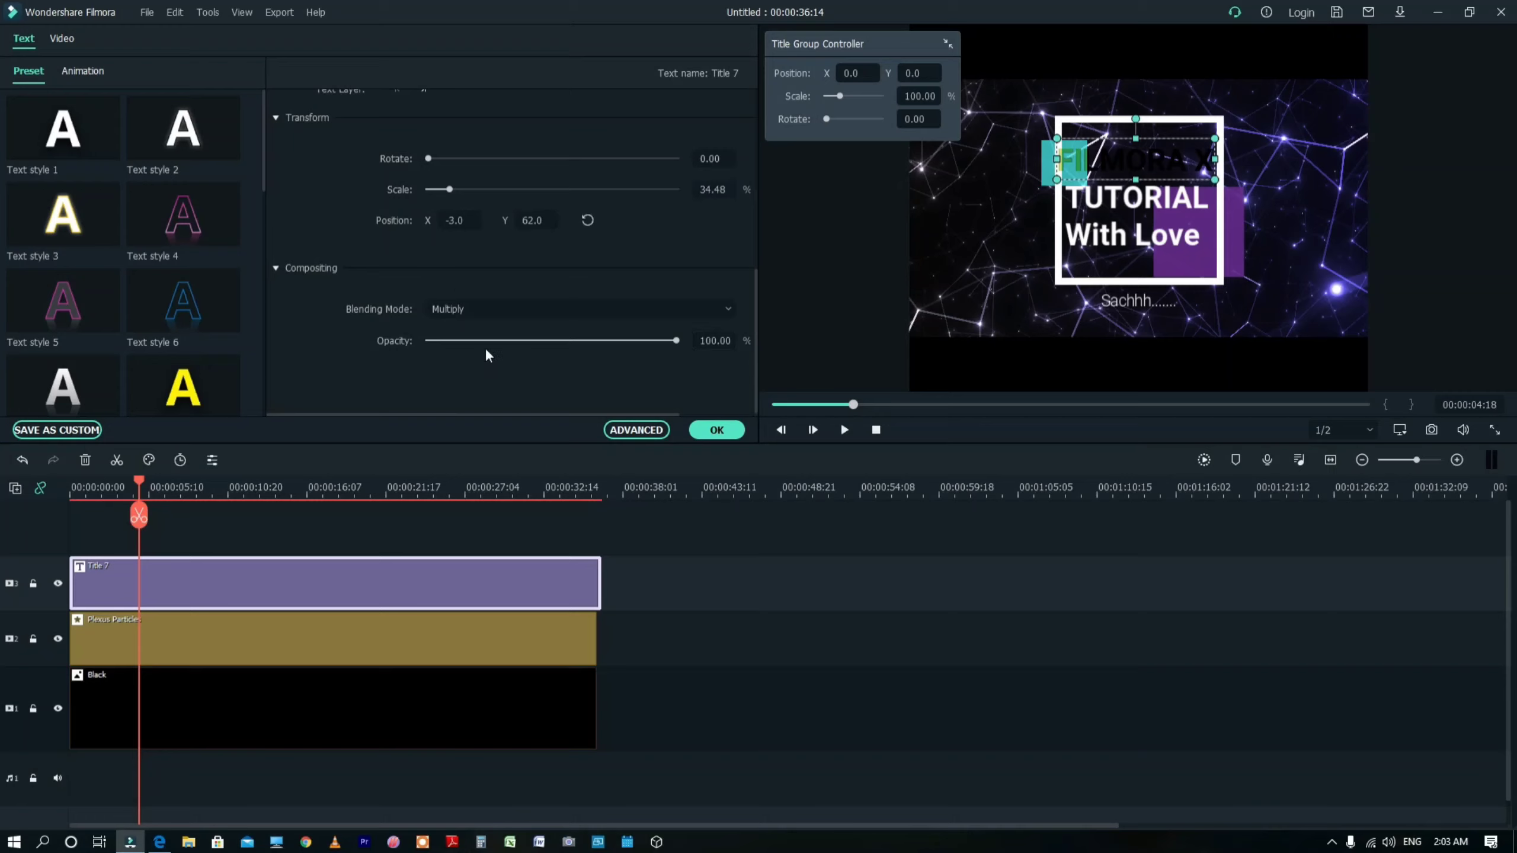
click(485, 309)
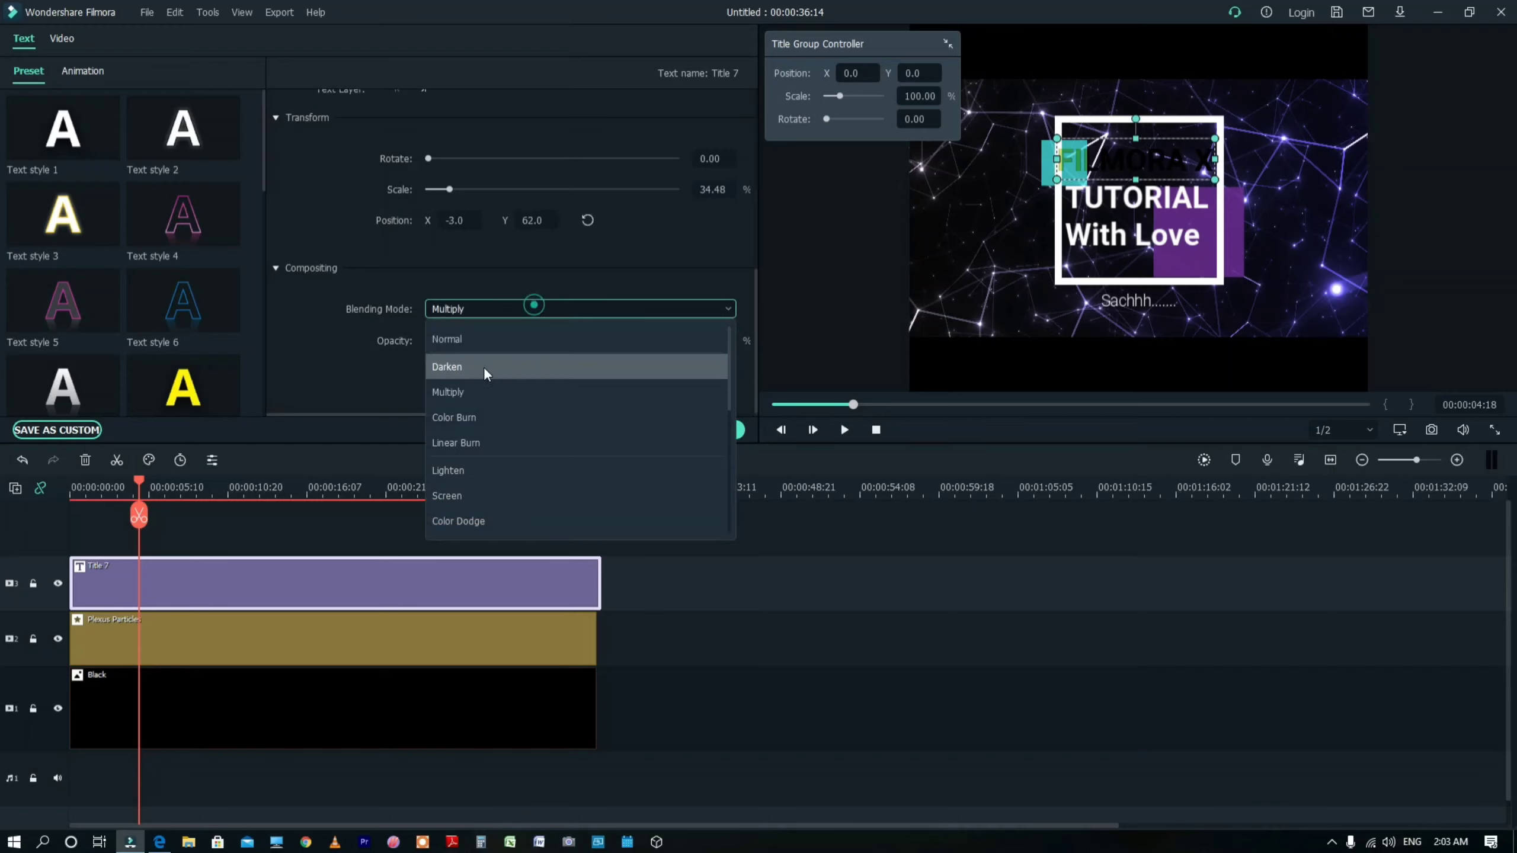
scroll(489, 512, down, 1)
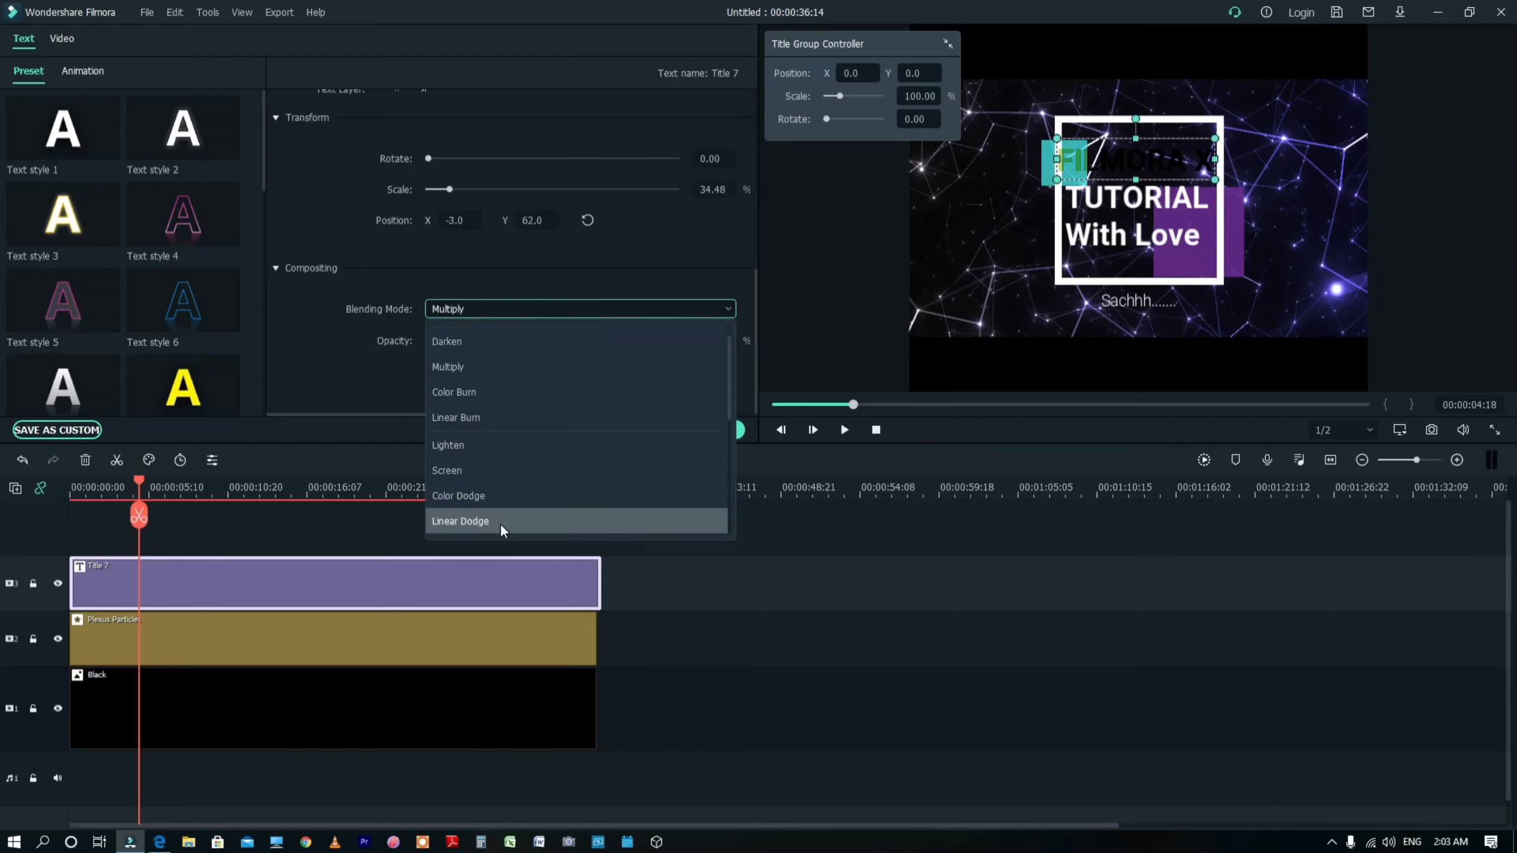
click(500, 524)
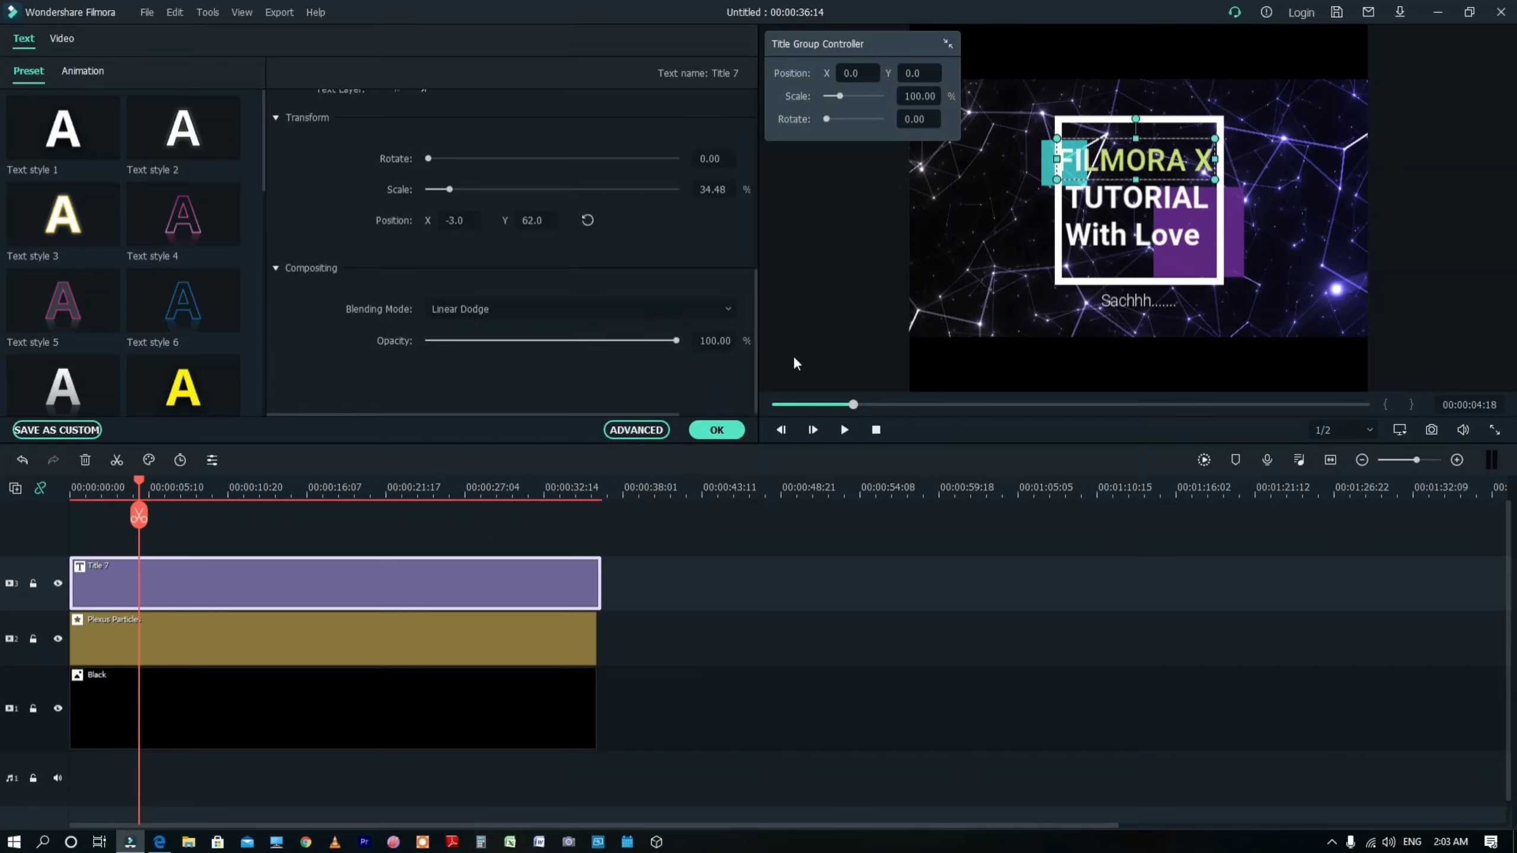
mouse_move(23, 123)
- Make the TUTORIAL line yellow-green with Linear Dodge blending
click(1121, 203)
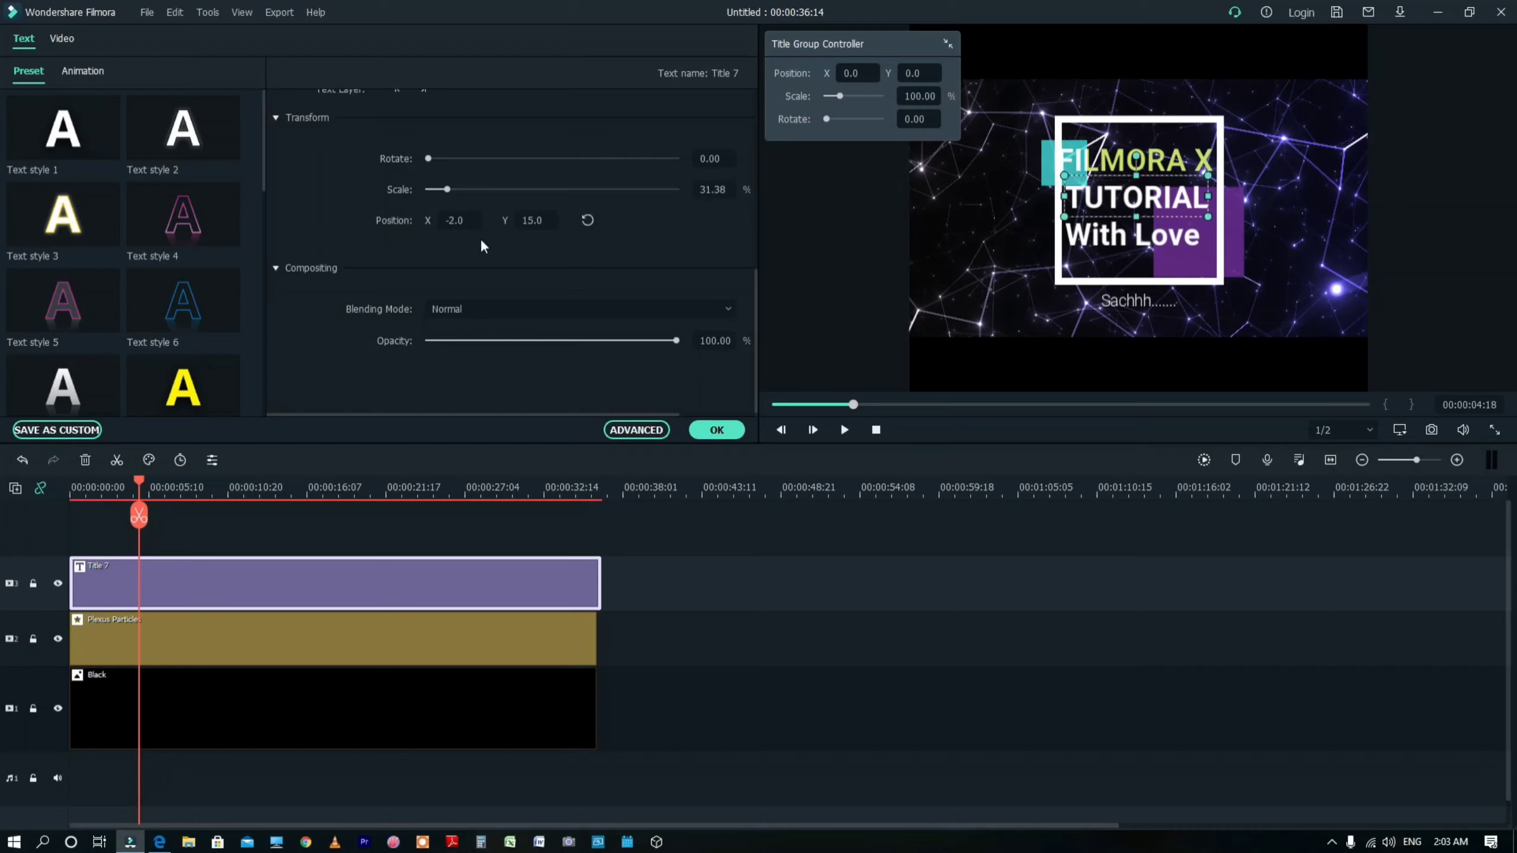
scroll(445, 201, up, 5)
click(441, 190)
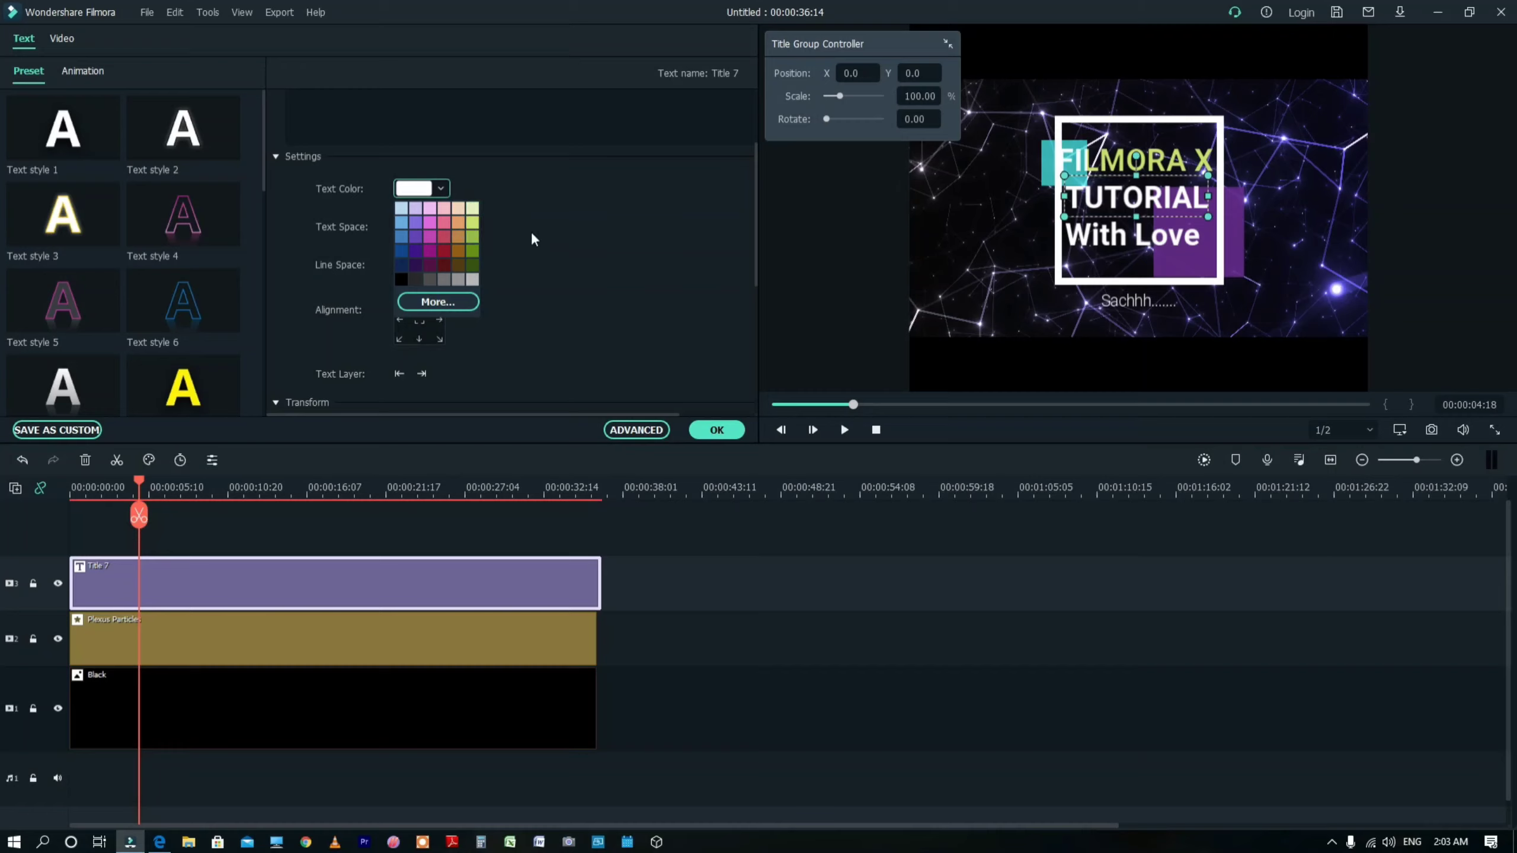
click(472, 224)
scroll(469, 313, down, 5)
click(465, 310)
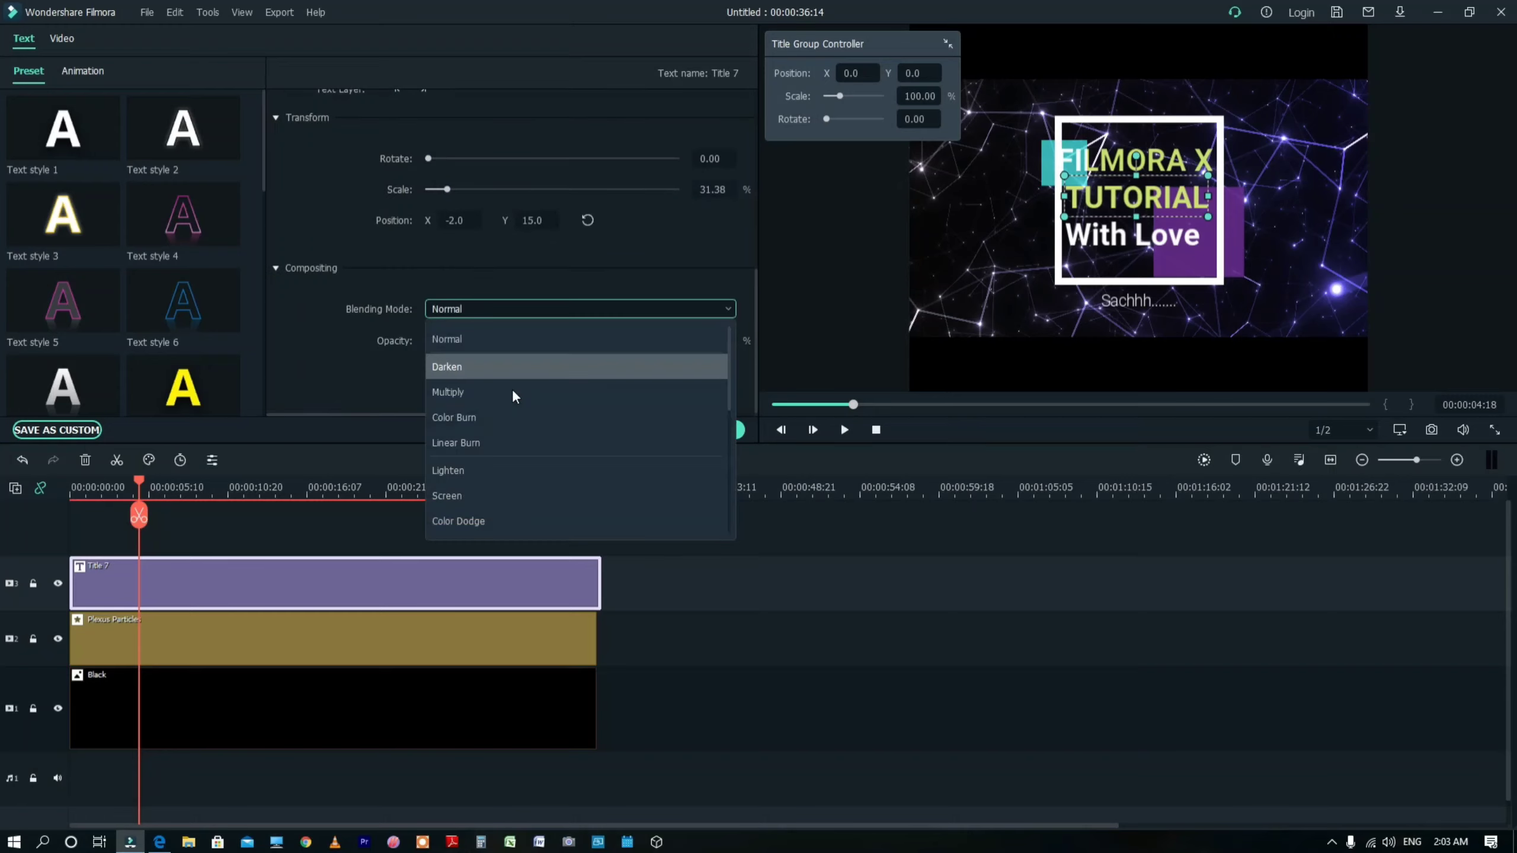
click(497, 522)
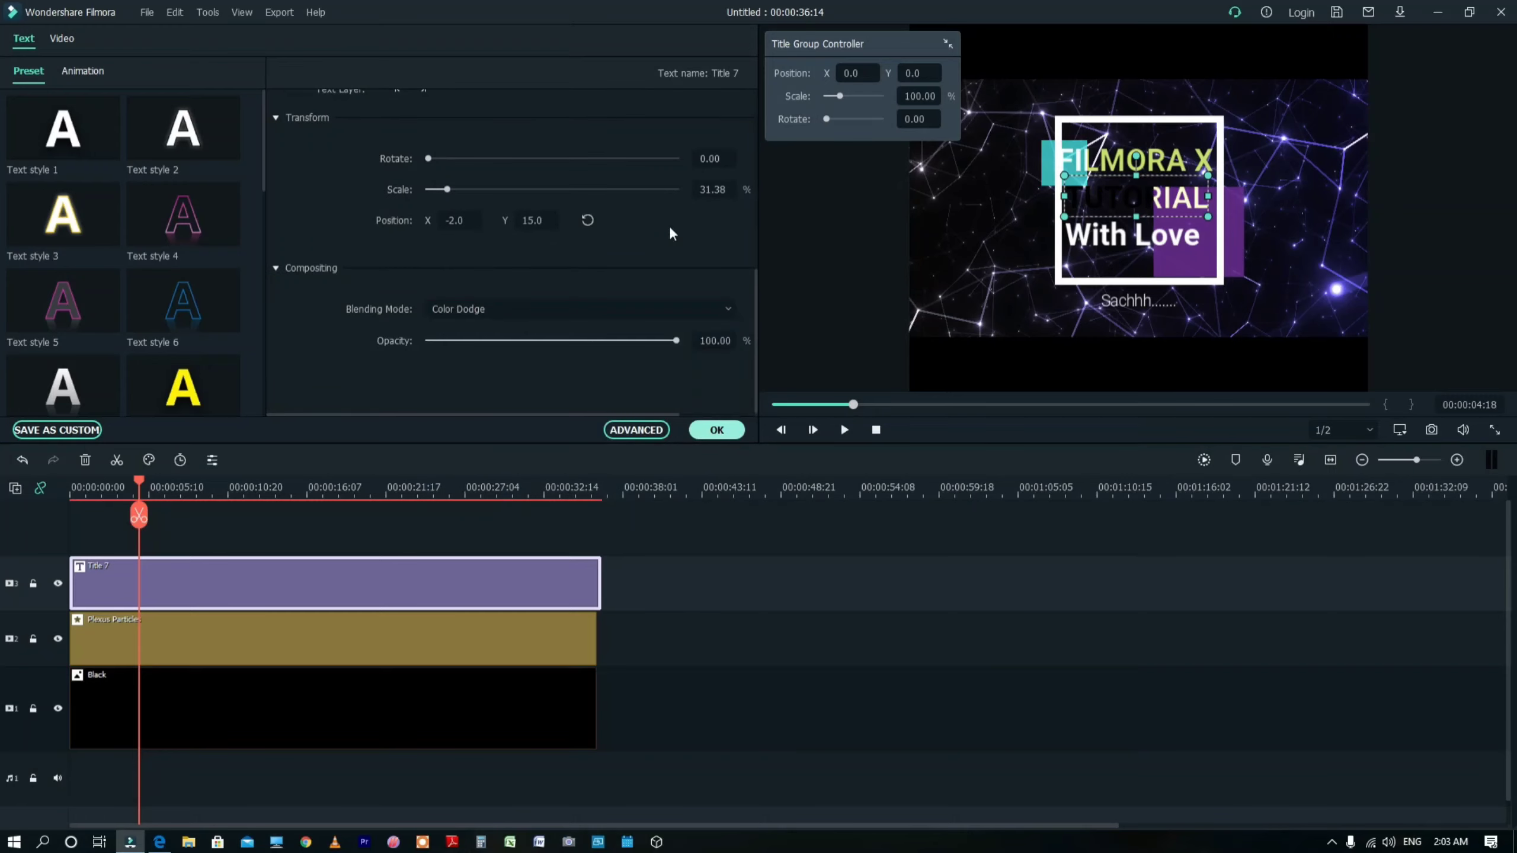
click(538, 310)
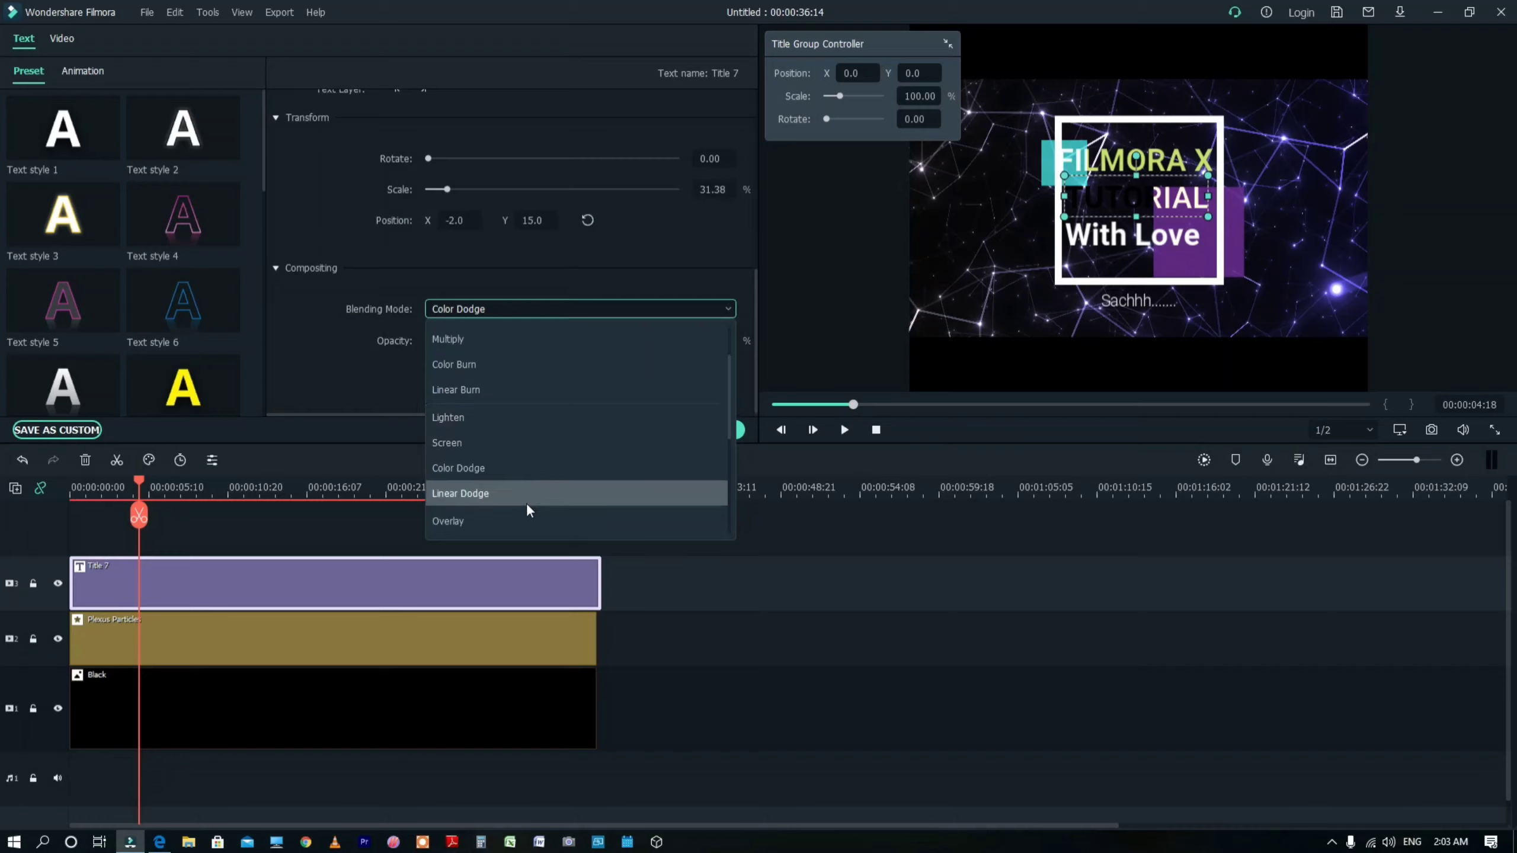
click(500, 496)
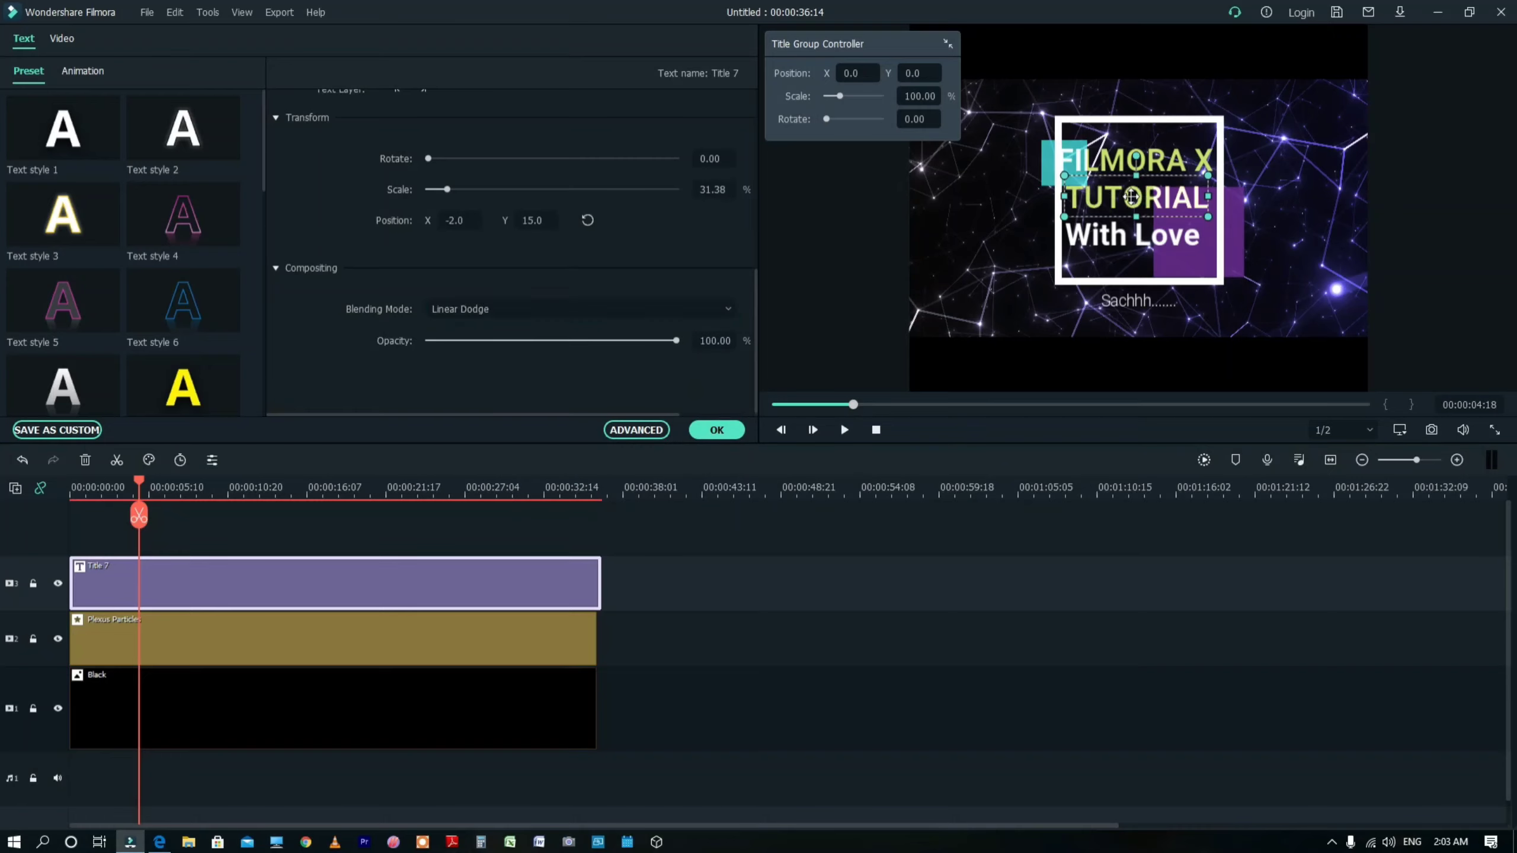
- Make the With Love line yellow-green with Linear Dodge blending
click(1116, 242)
scroll(425, 108, up, 4)
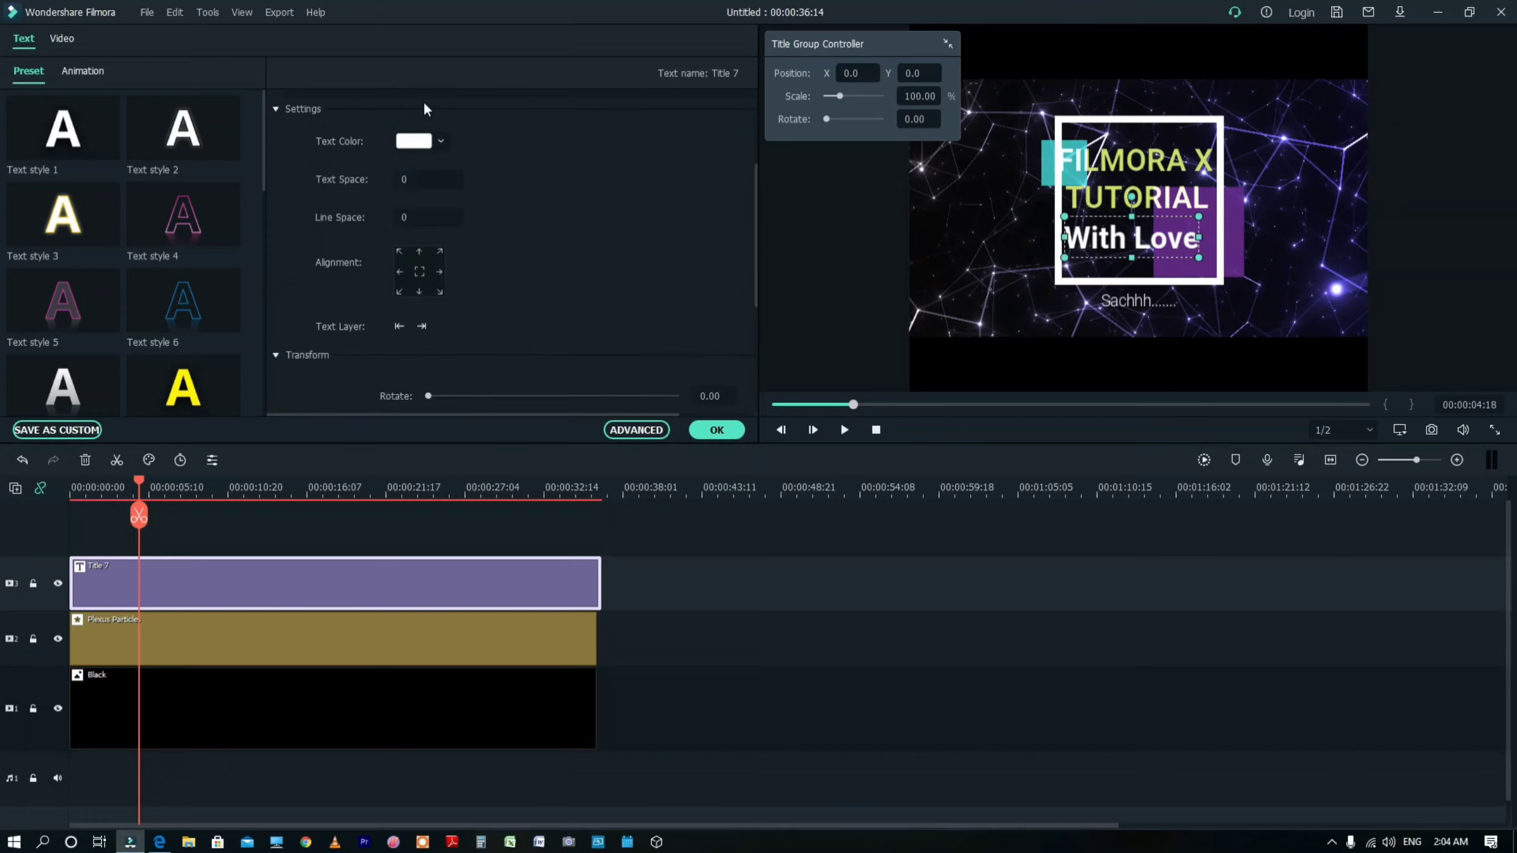
click(443, 141)
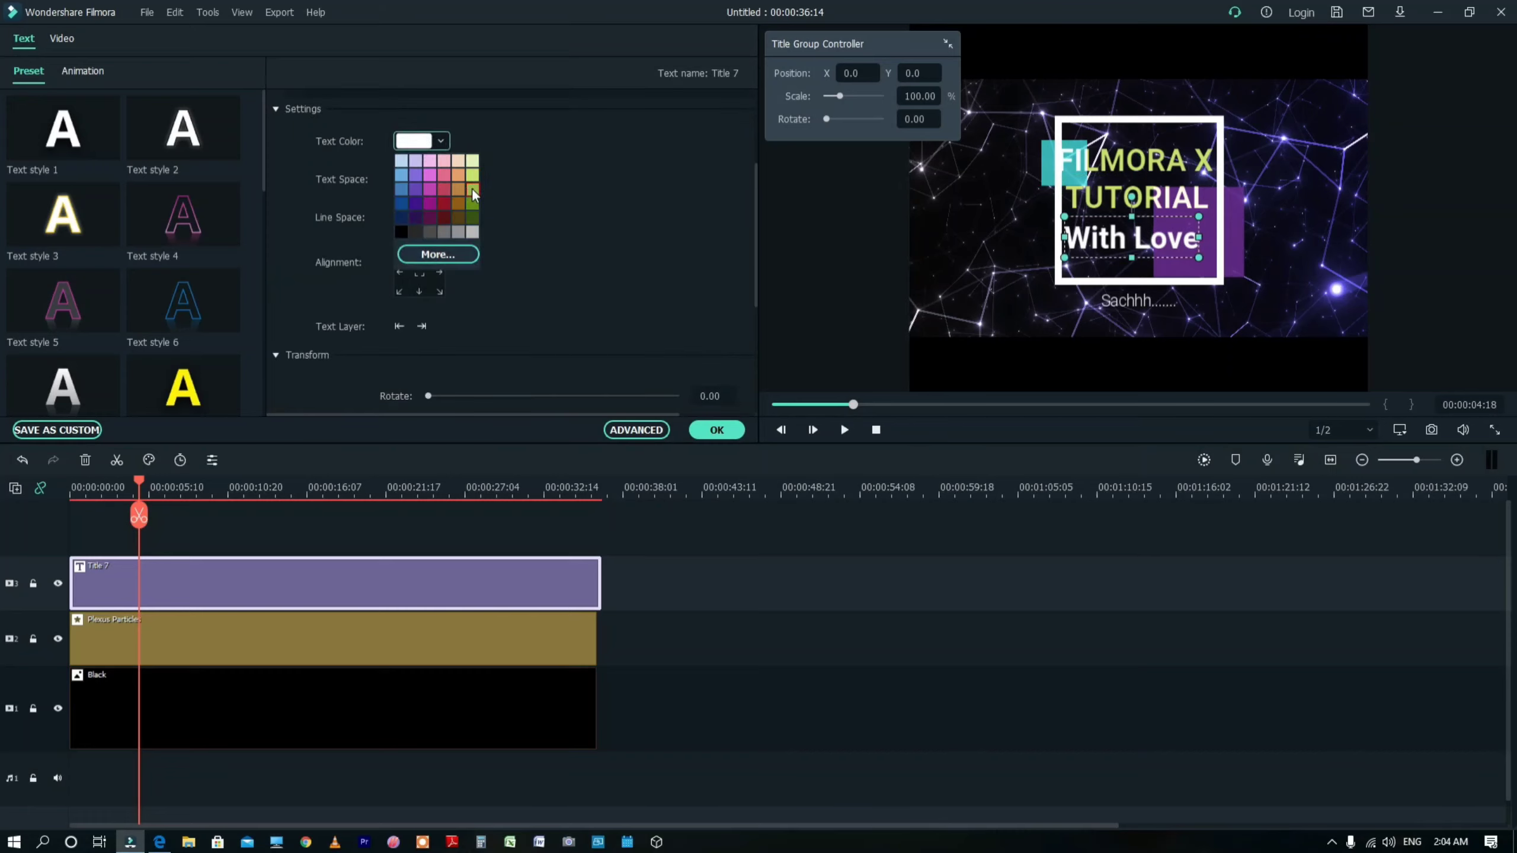
click(472, 189)
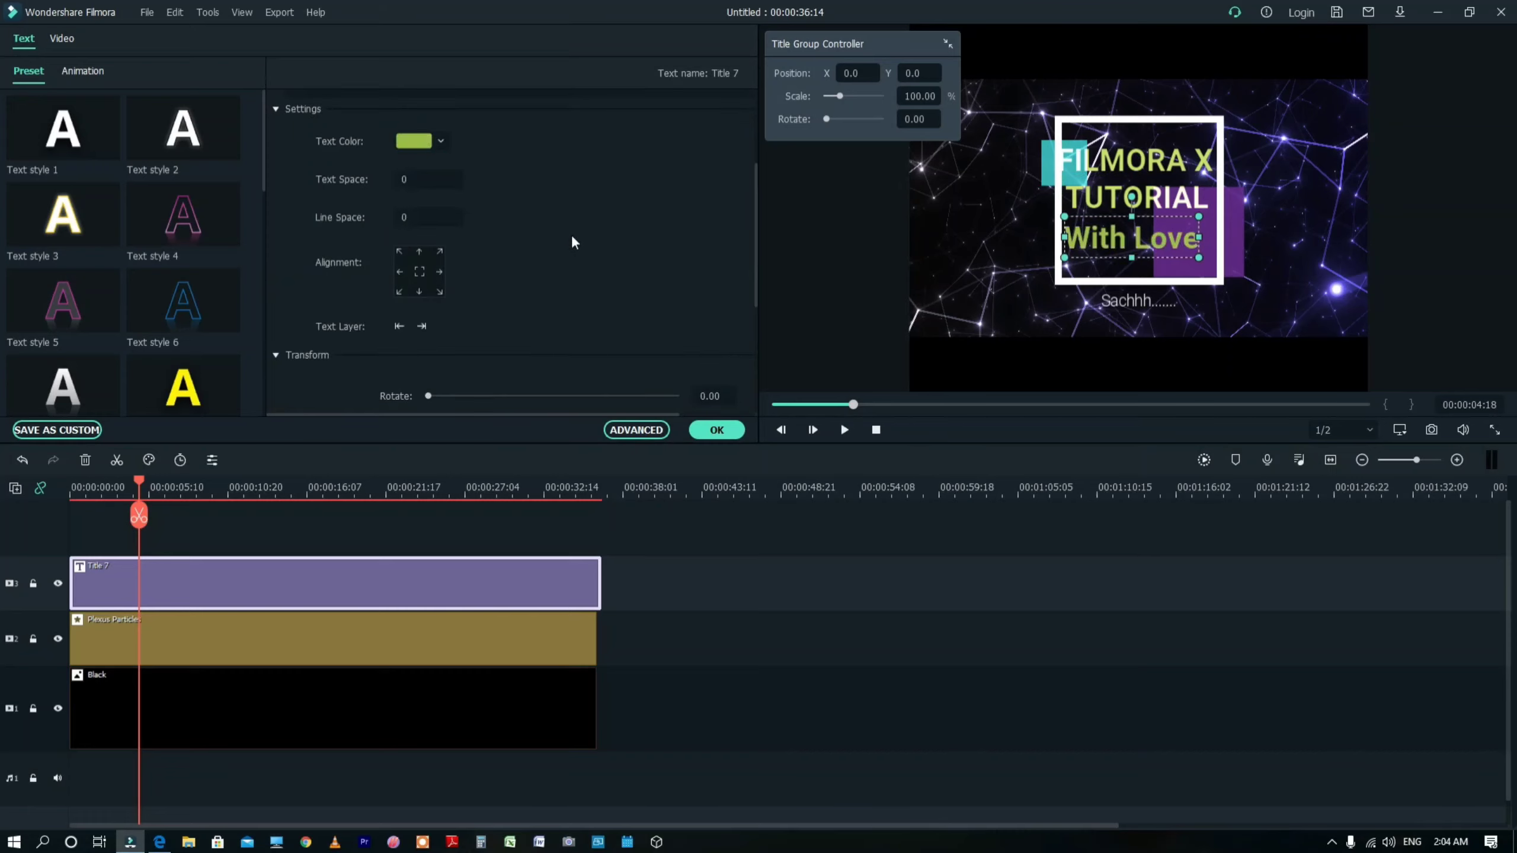
scroll(521, 308, down, 4)
click(521, 309)
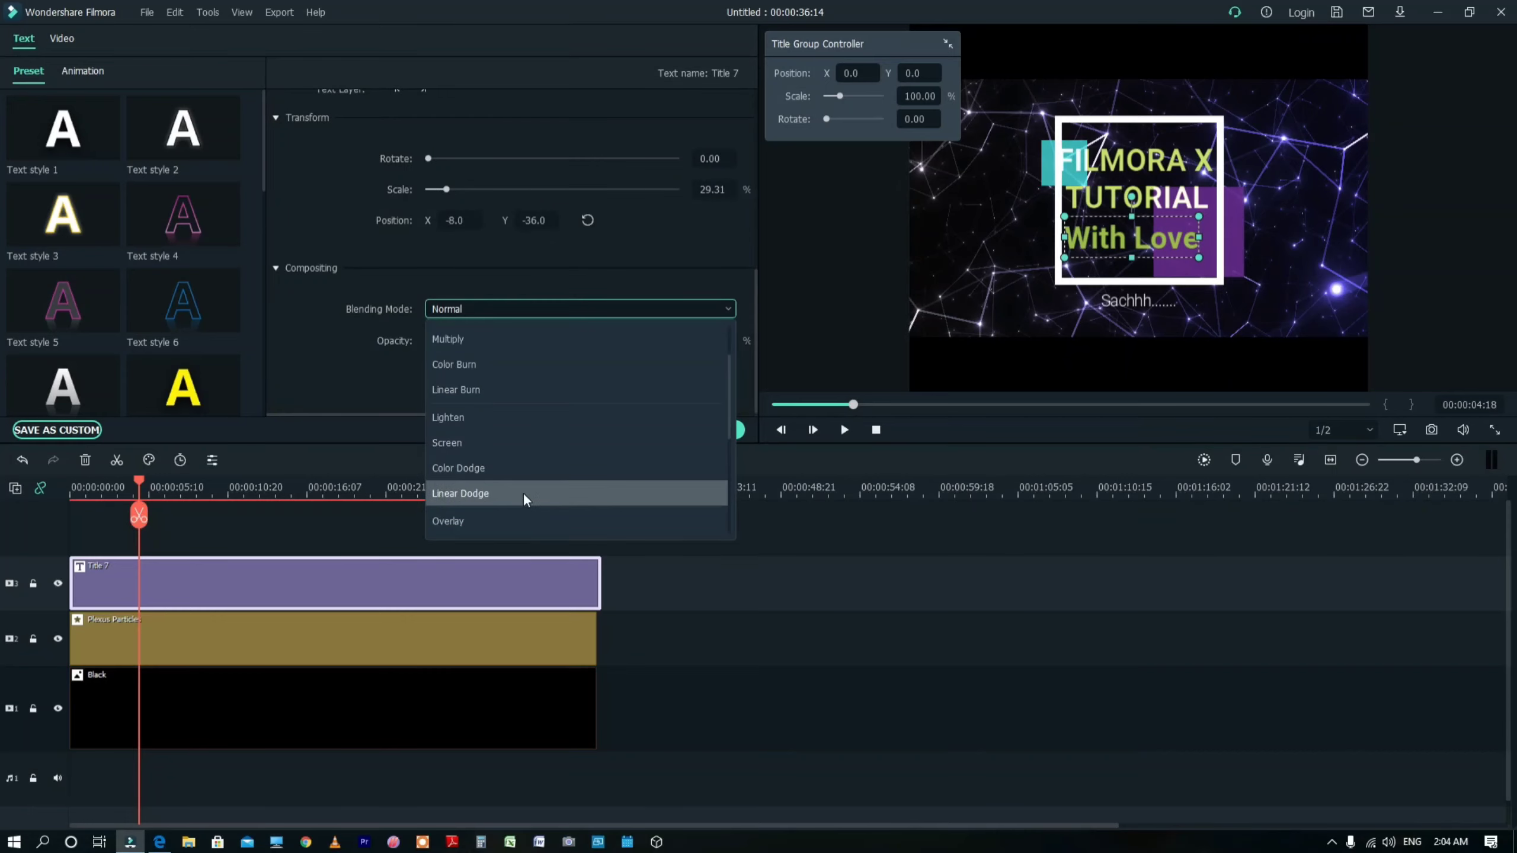
click(523, 494)
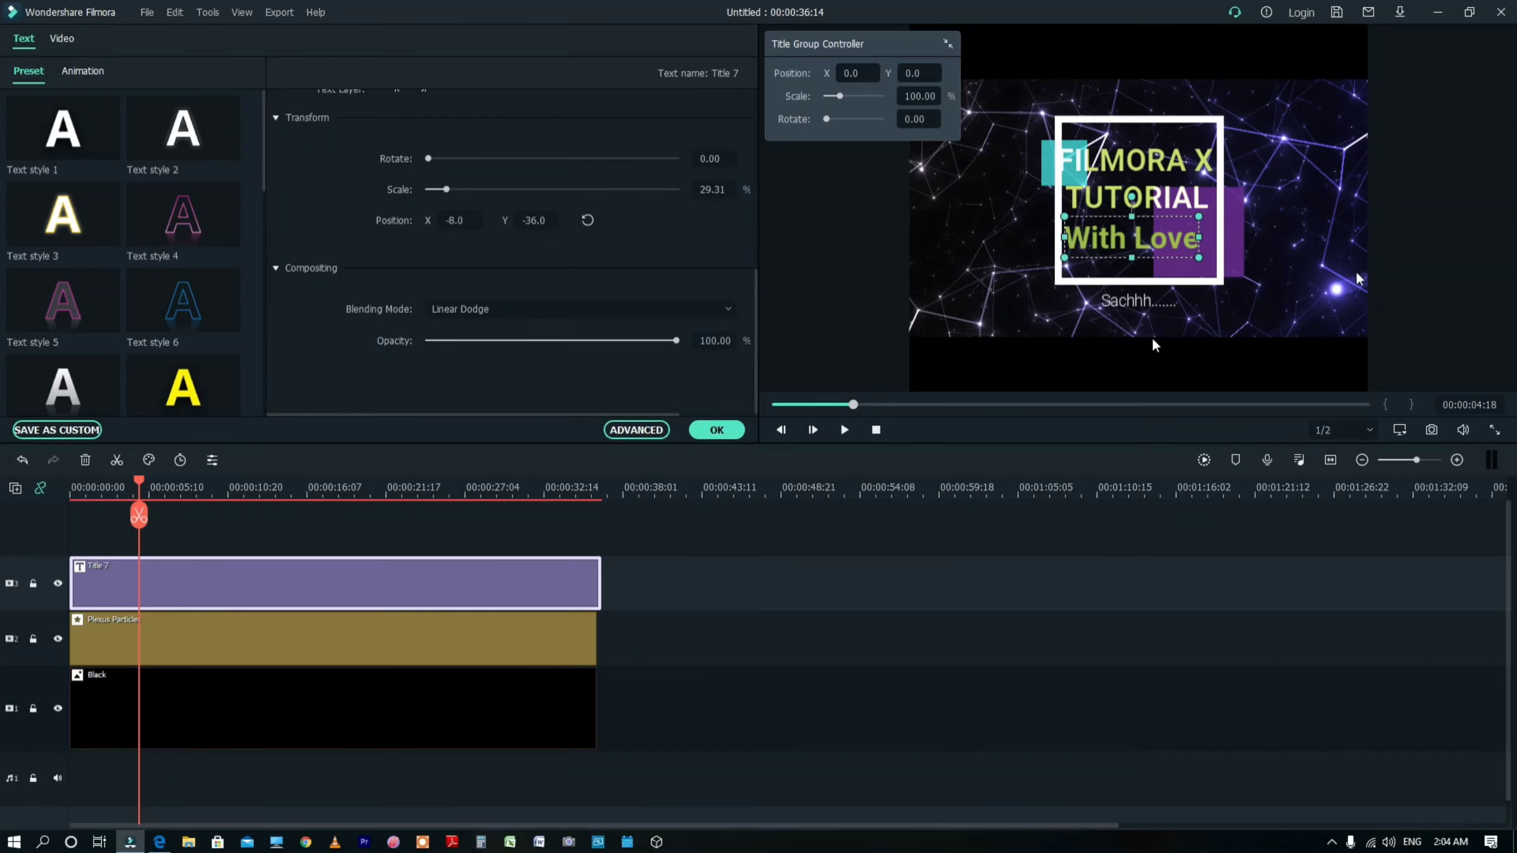
- Make the Sachhh caption light blue and enlarge it to font size 56
click(1139, 304)
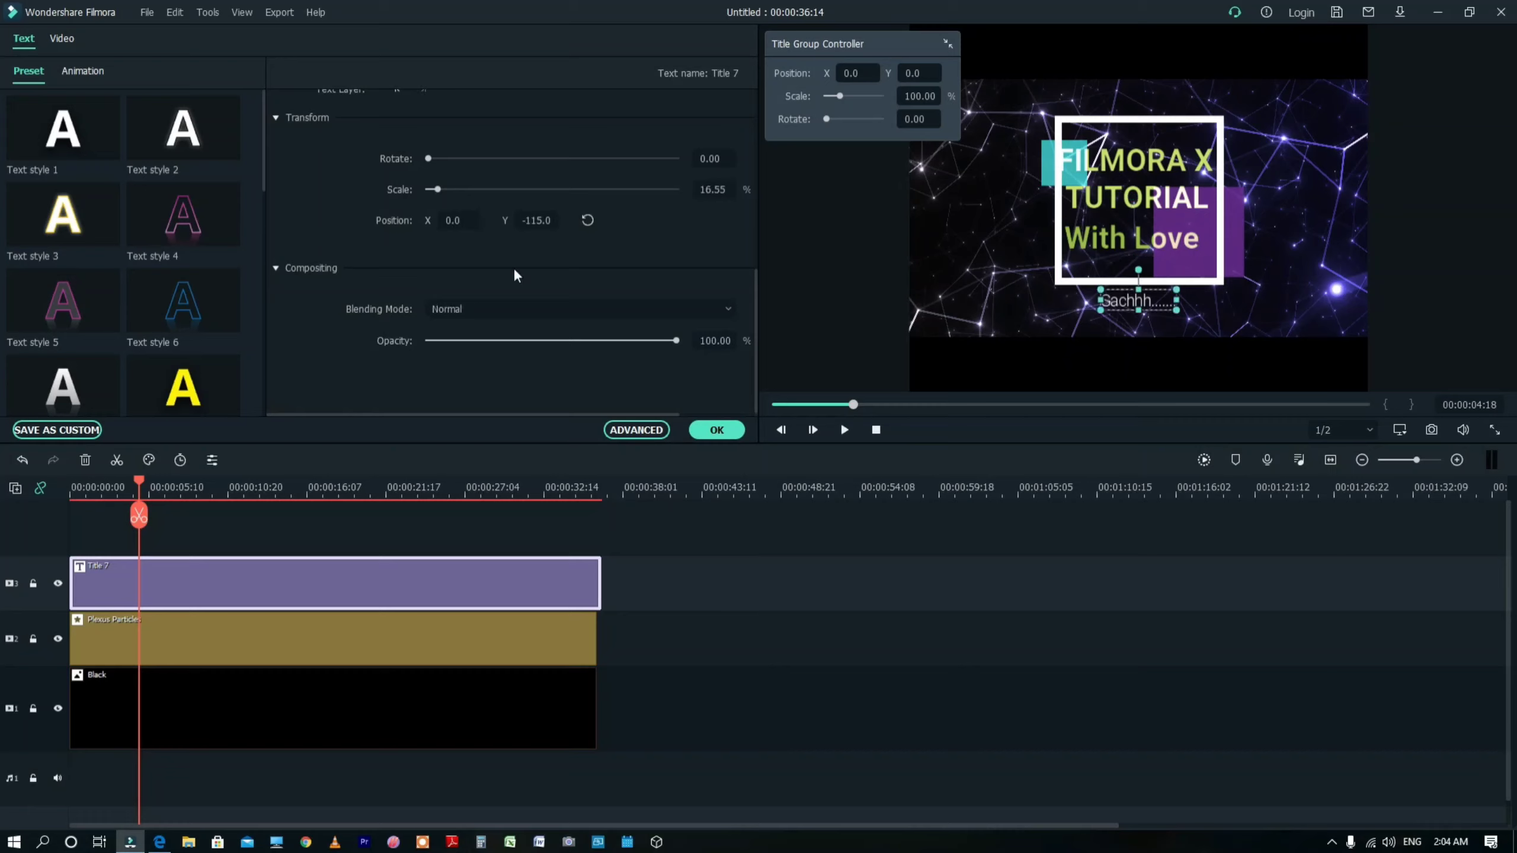
scroll(517, 275, up, 5)
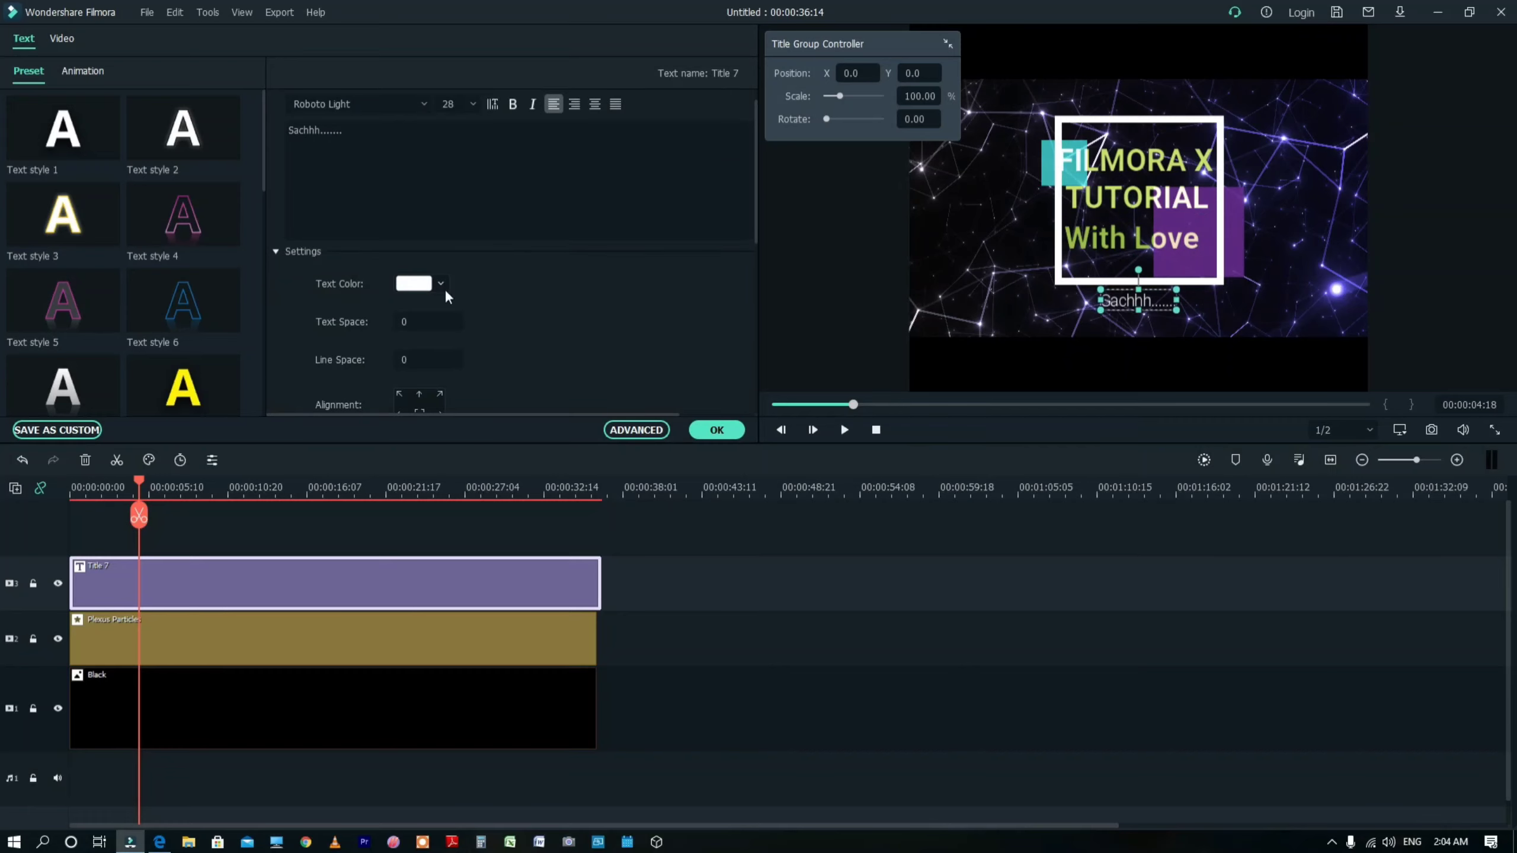
click(442, 285)
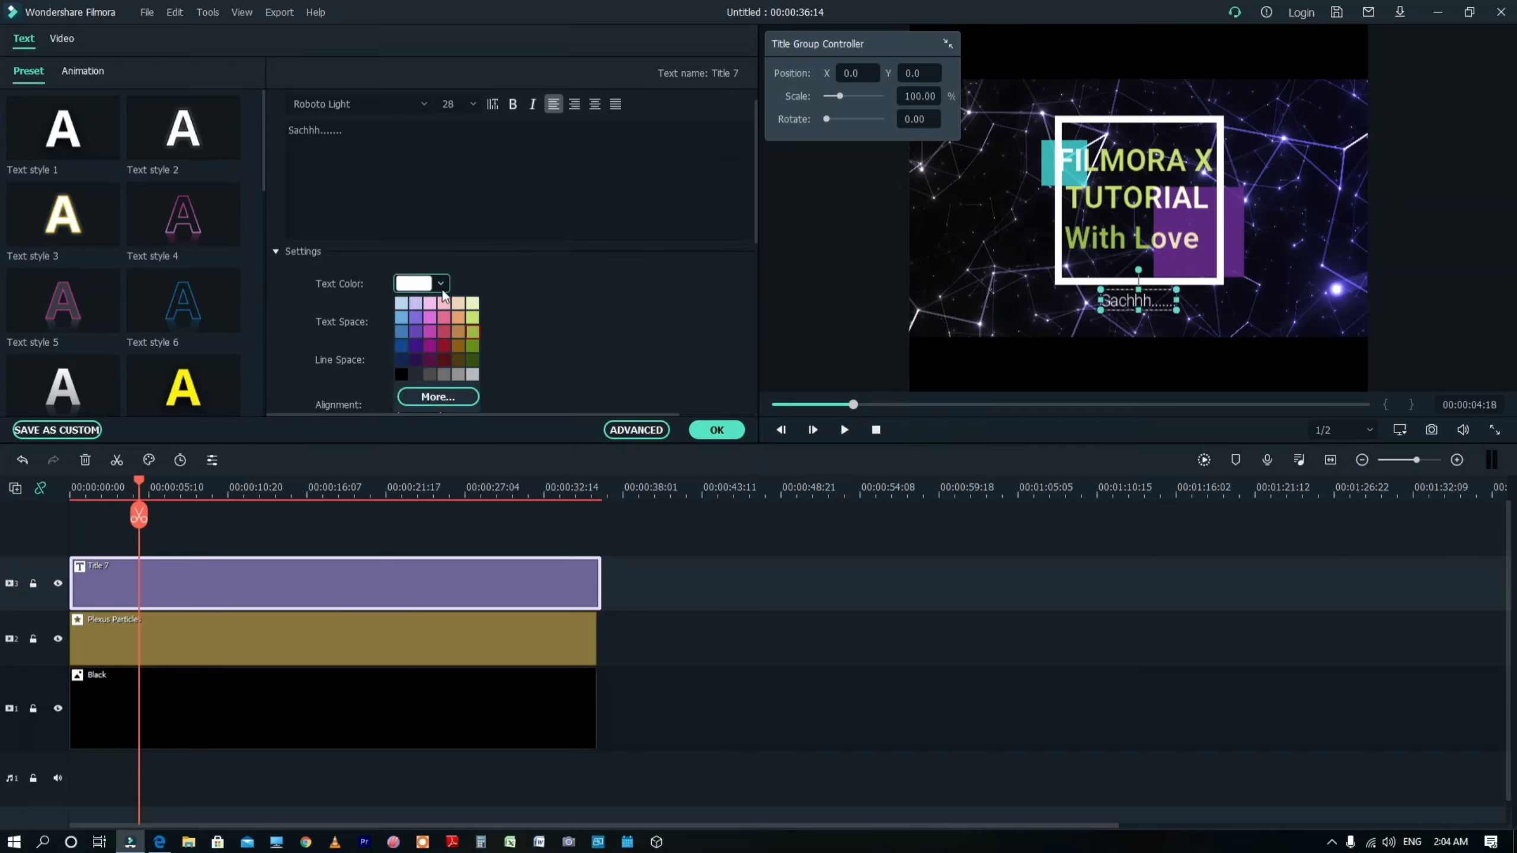
click(401, 304)
click(470, 102)
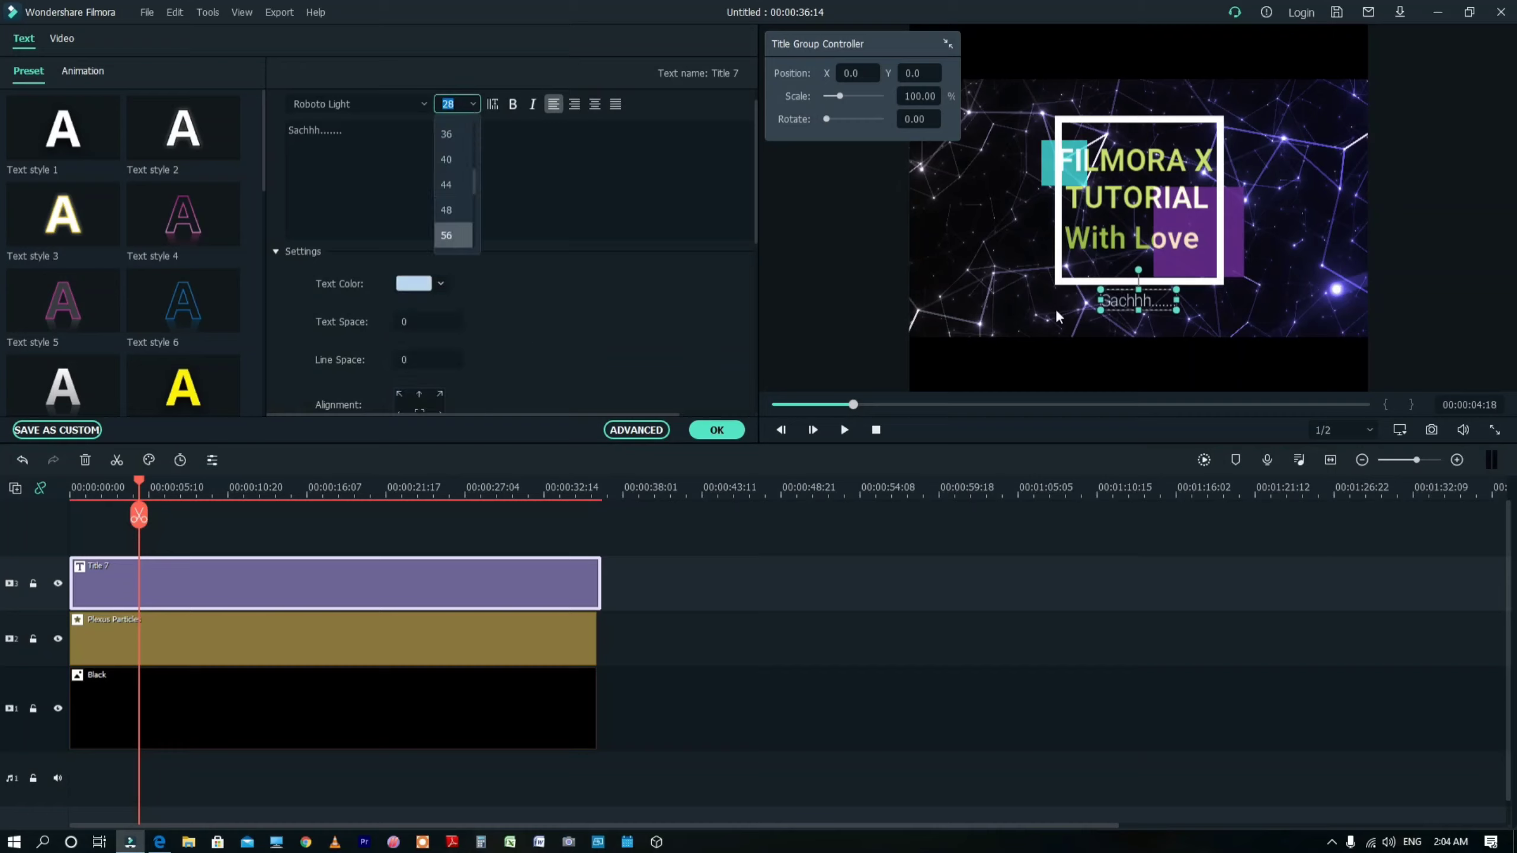
click(446, 235)
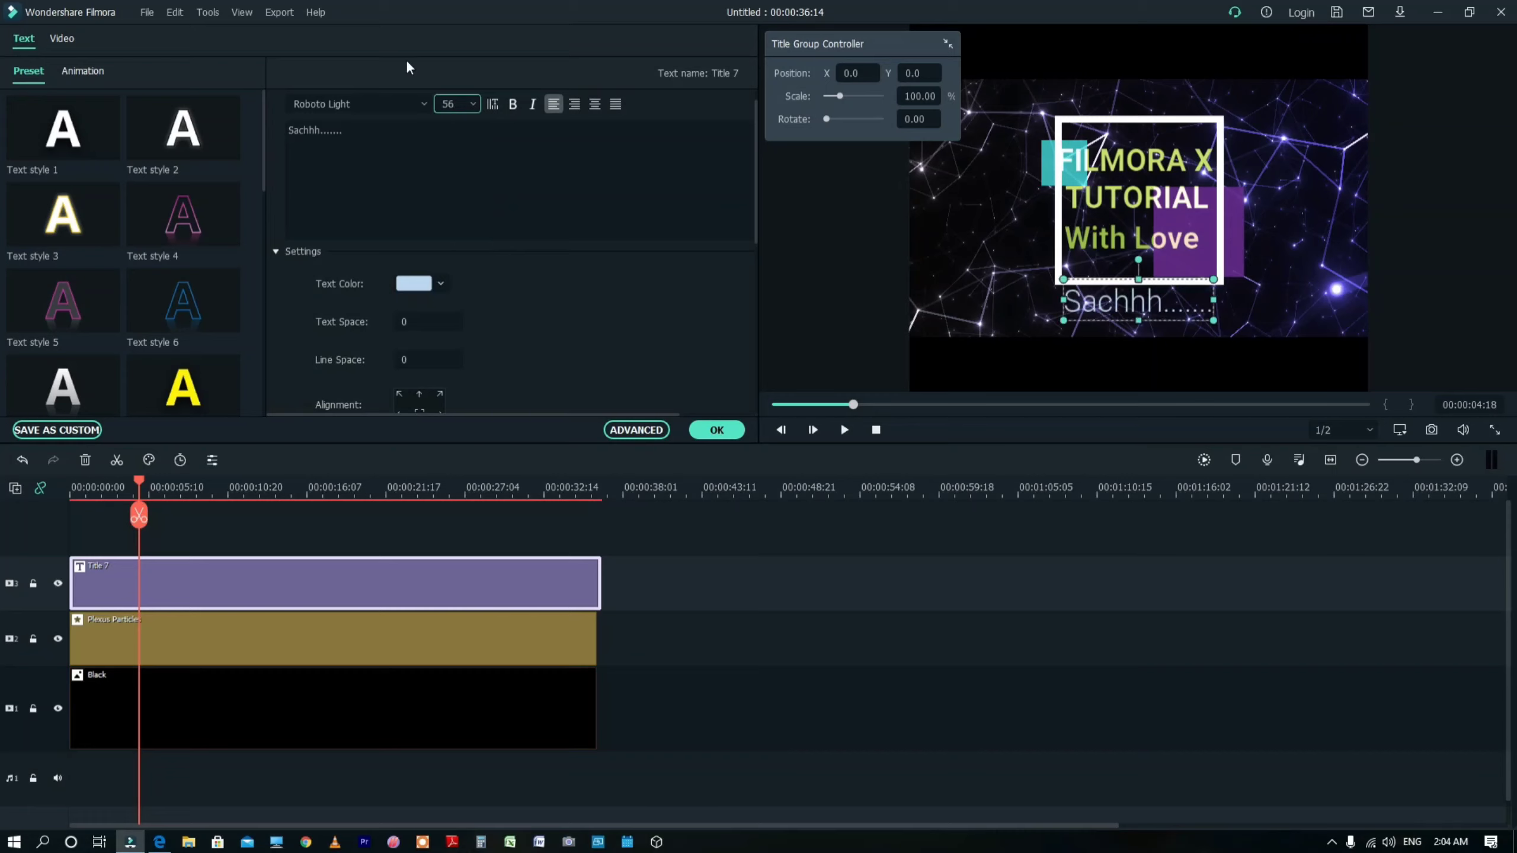
click(421, 104)
click(366, 341)
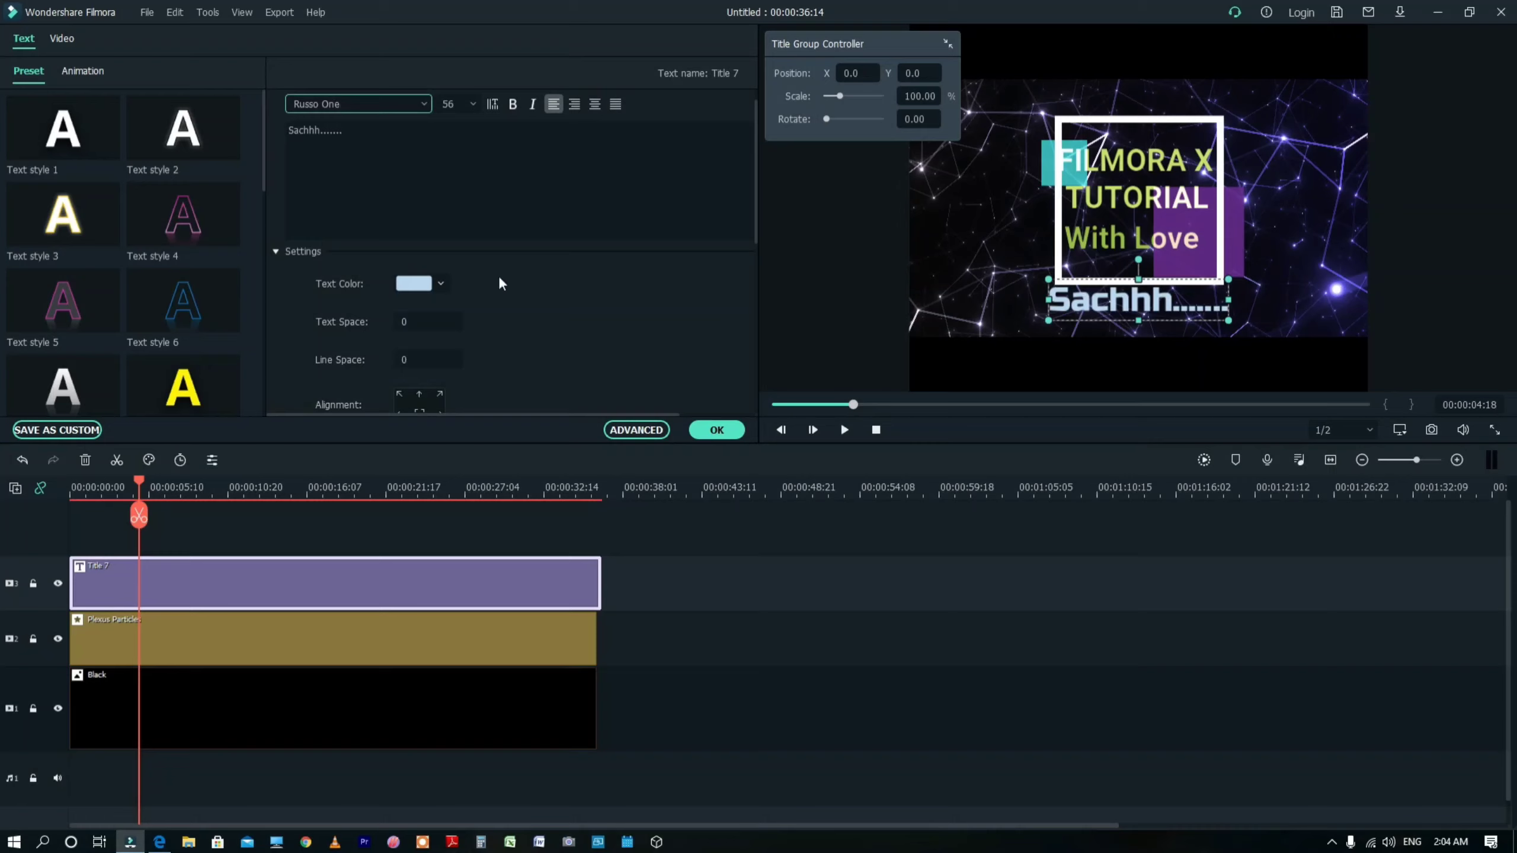
- Give the caption Linear Dodge blending and confirm the title edits
scroll(495, 367, down, 3)
scroll(491, 341, down, 2)
click(484, 308)
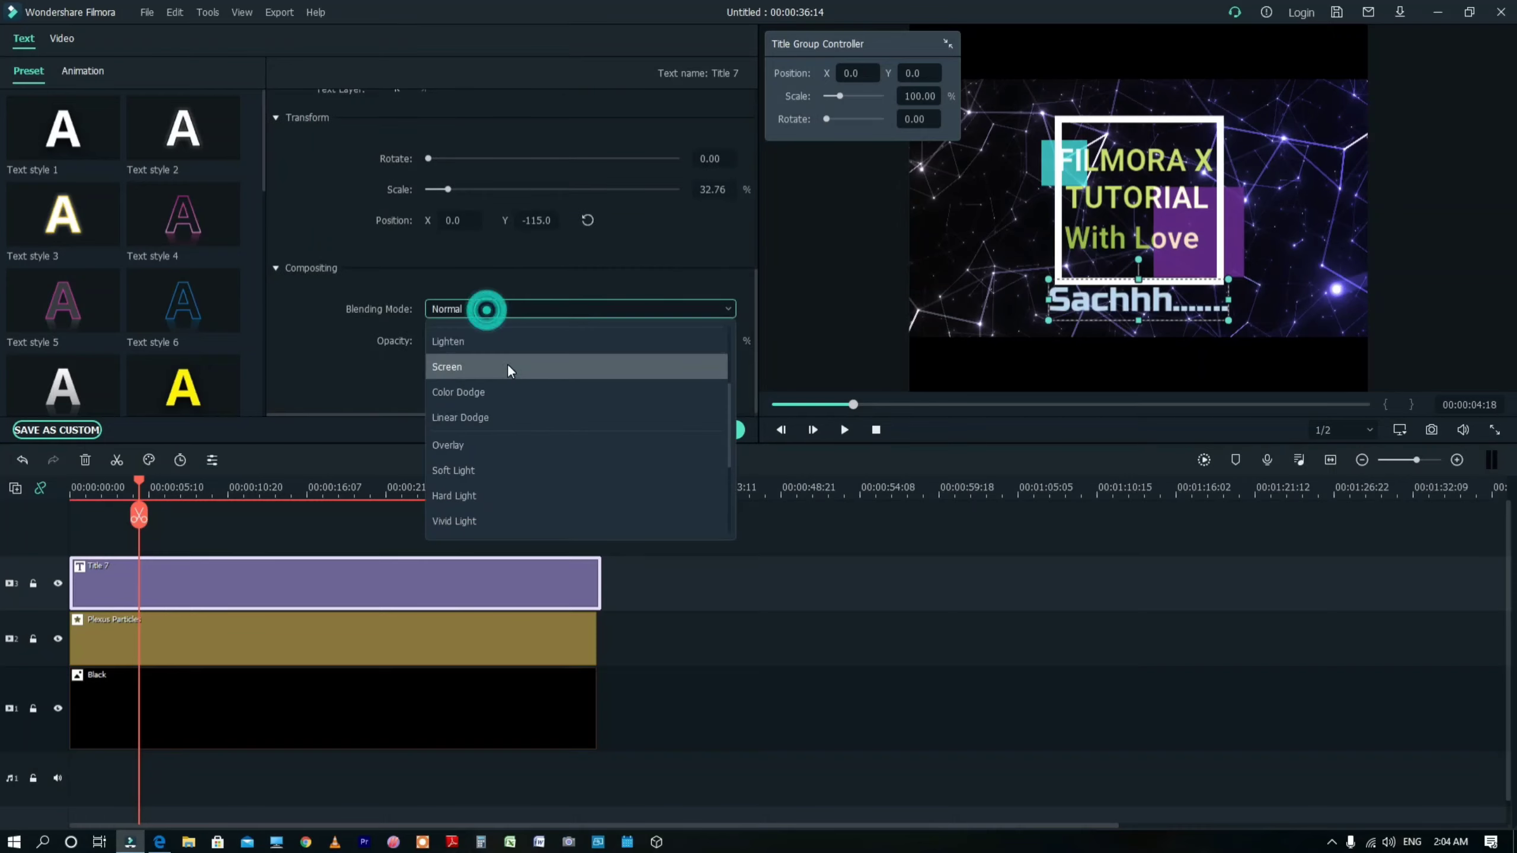
click(506, 420)
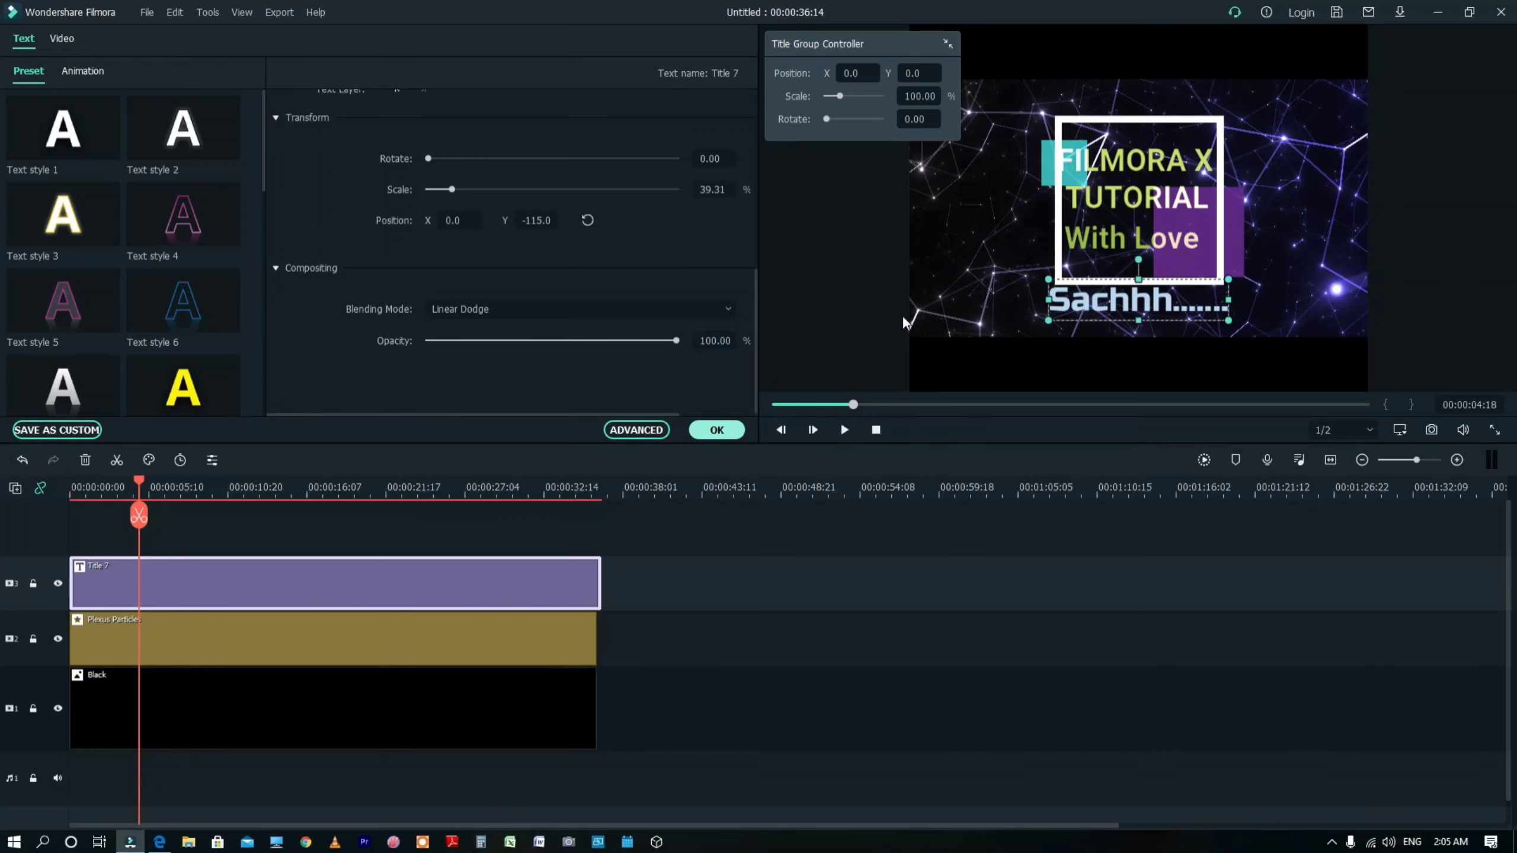
click(716, 430)
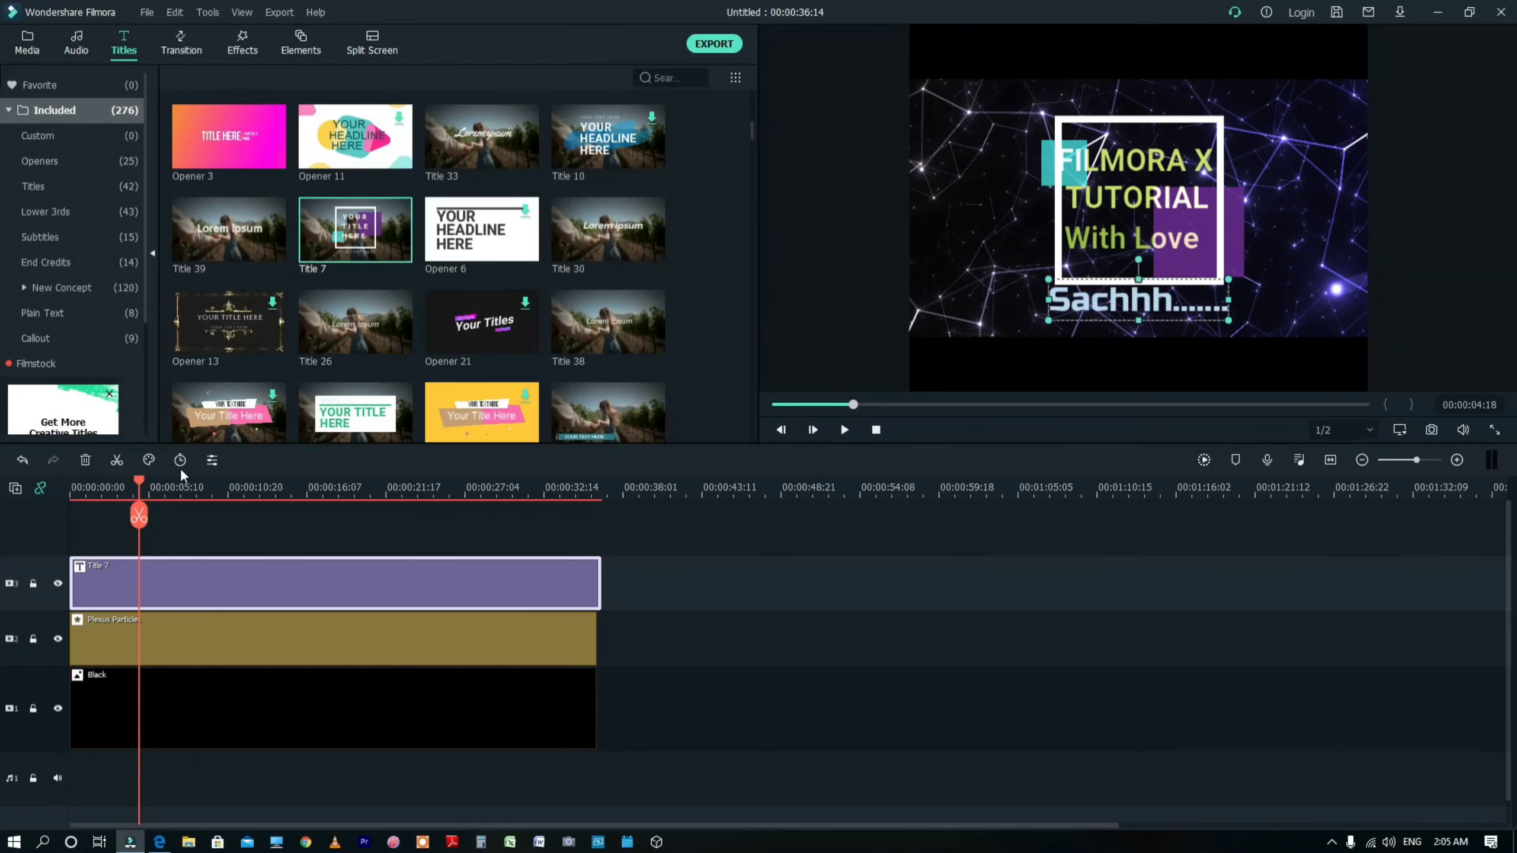
click(61, 480)
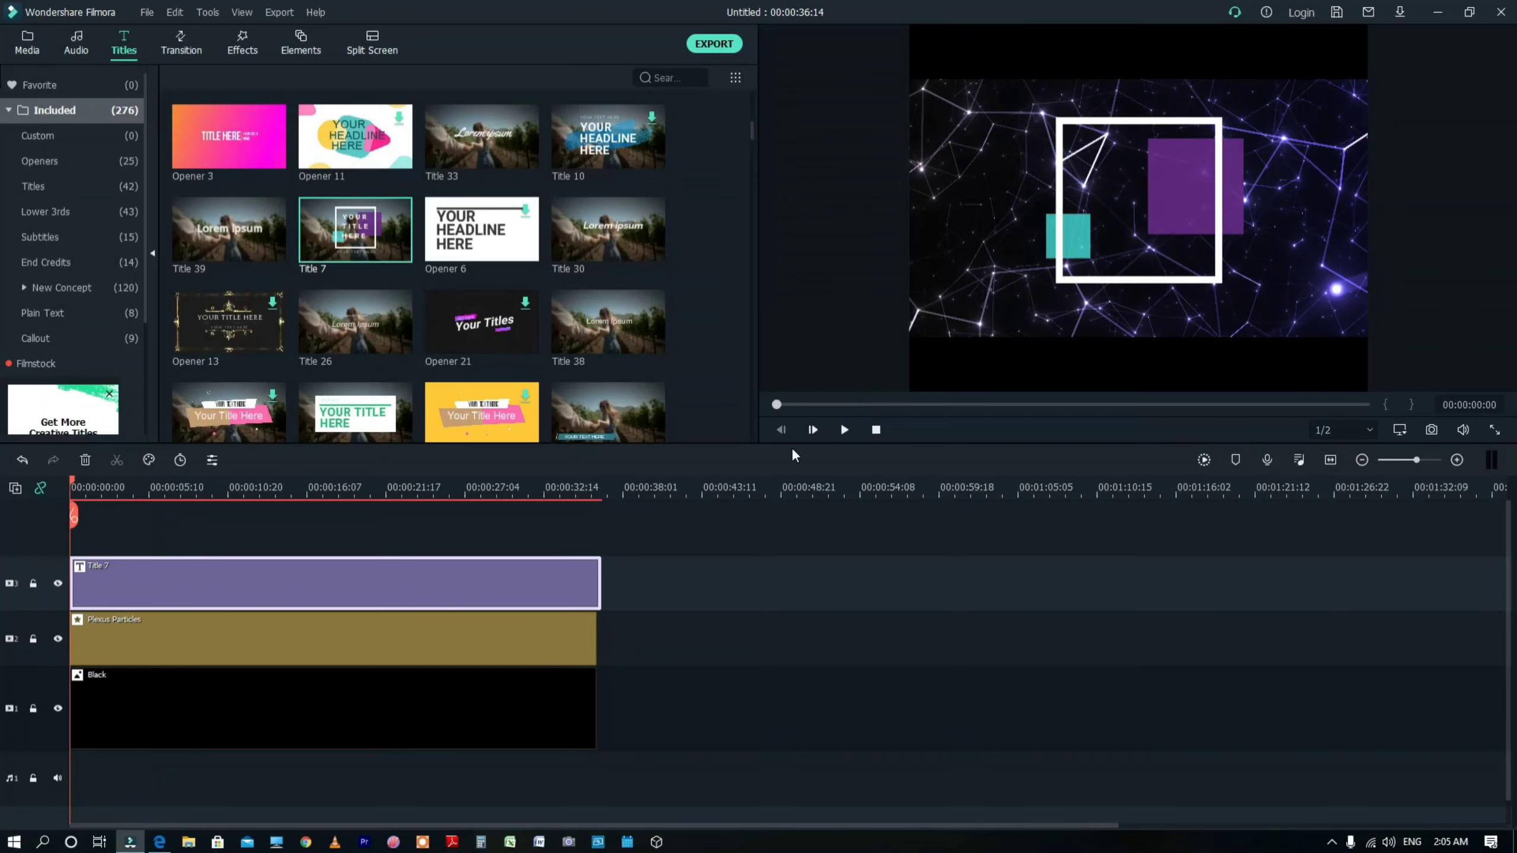
click(840, 429)
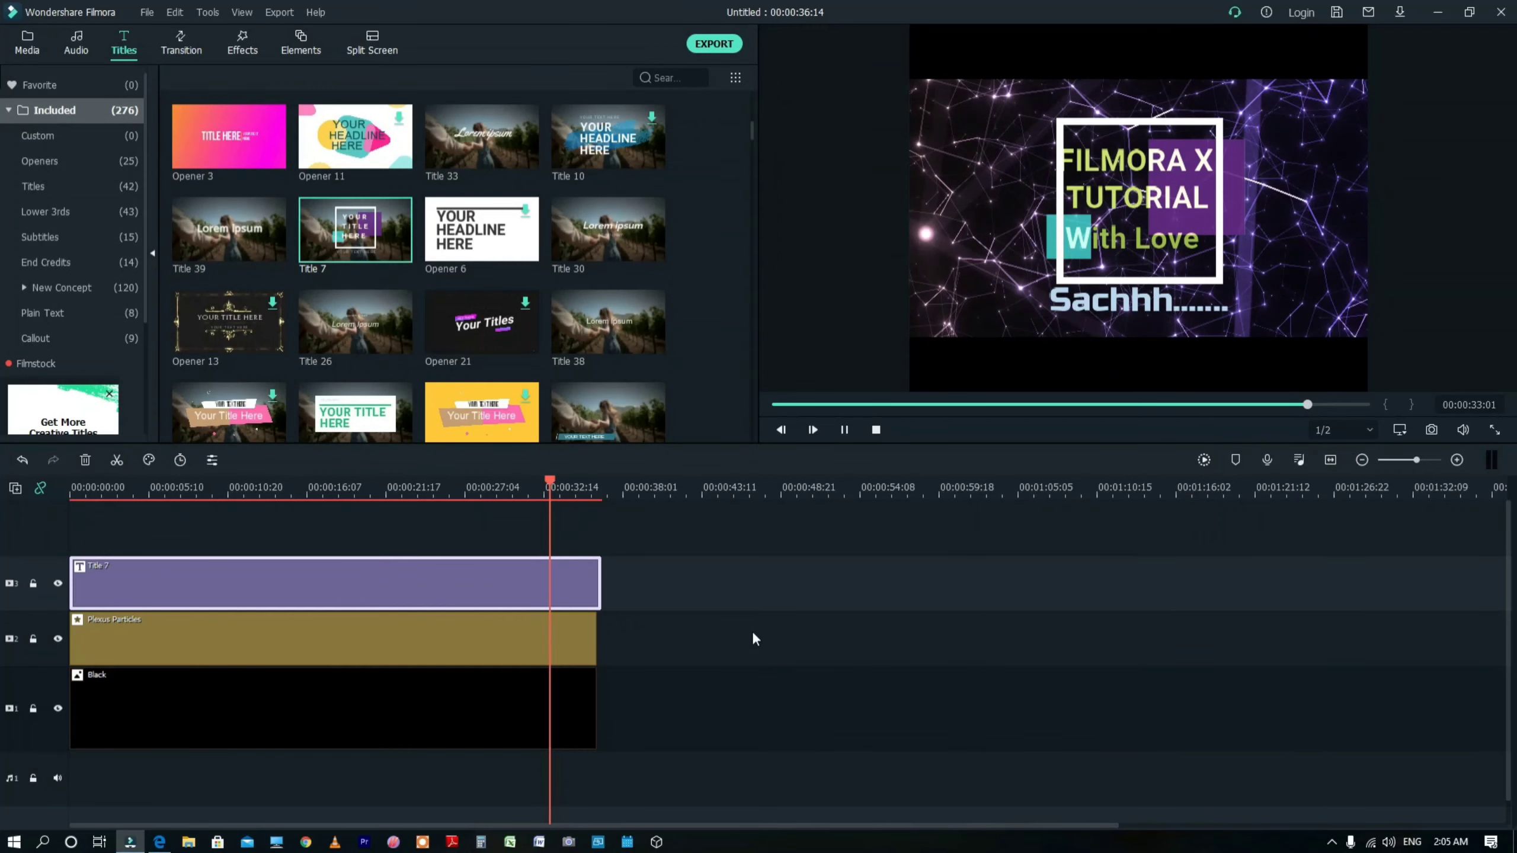
key(space)
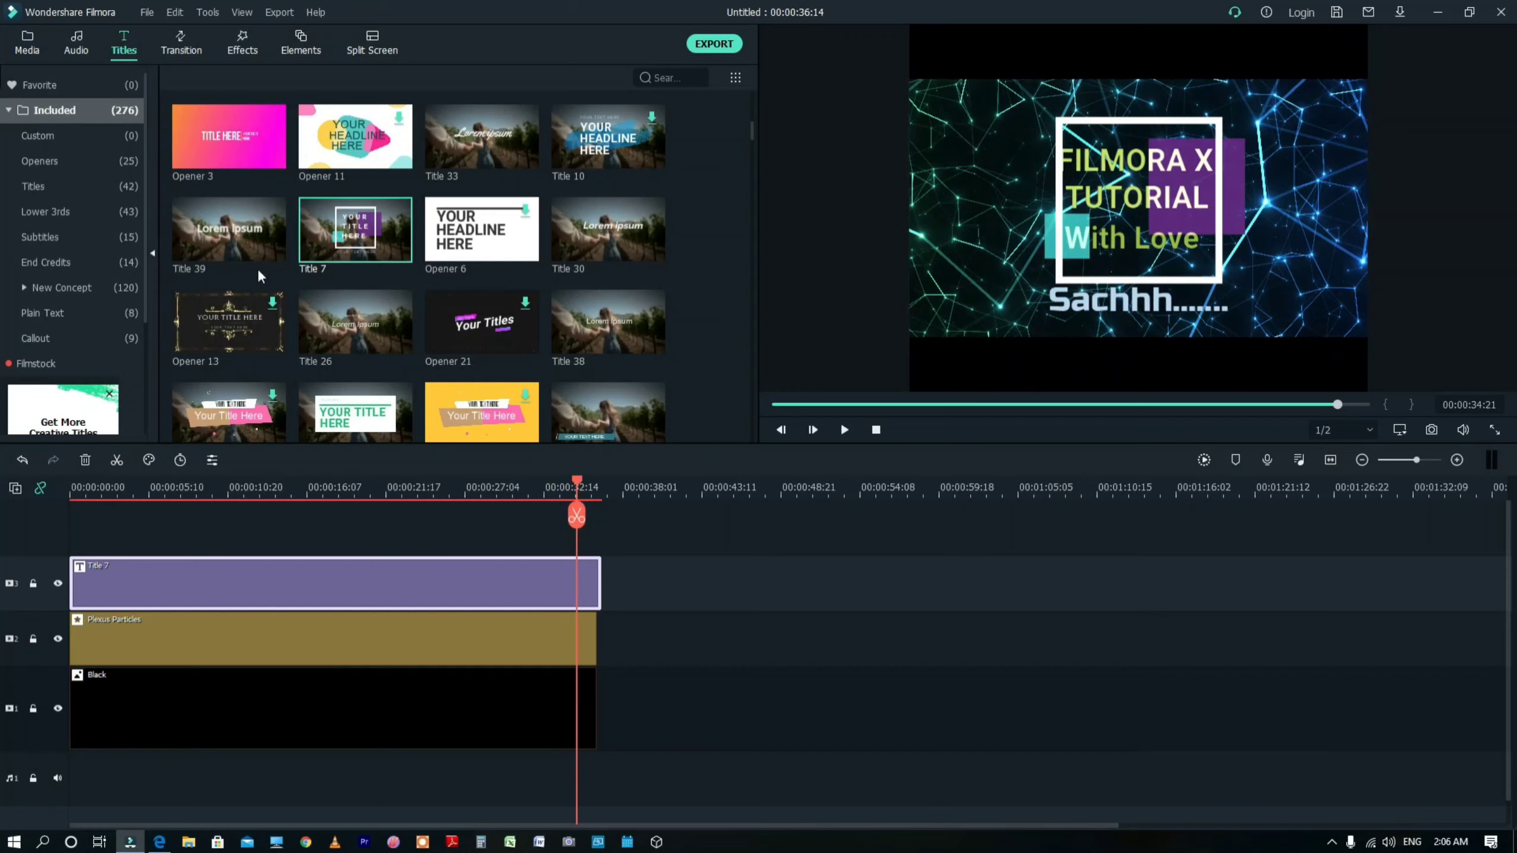
- Swap Title 7 for Title 39 at the track start, stretched to the plexus clip's end, and play it
key(Delete)
mouse_move(257, 275)
mouse_down()
mouse_move(149, 597)
mouse_move(596, 584)
mouse_up()
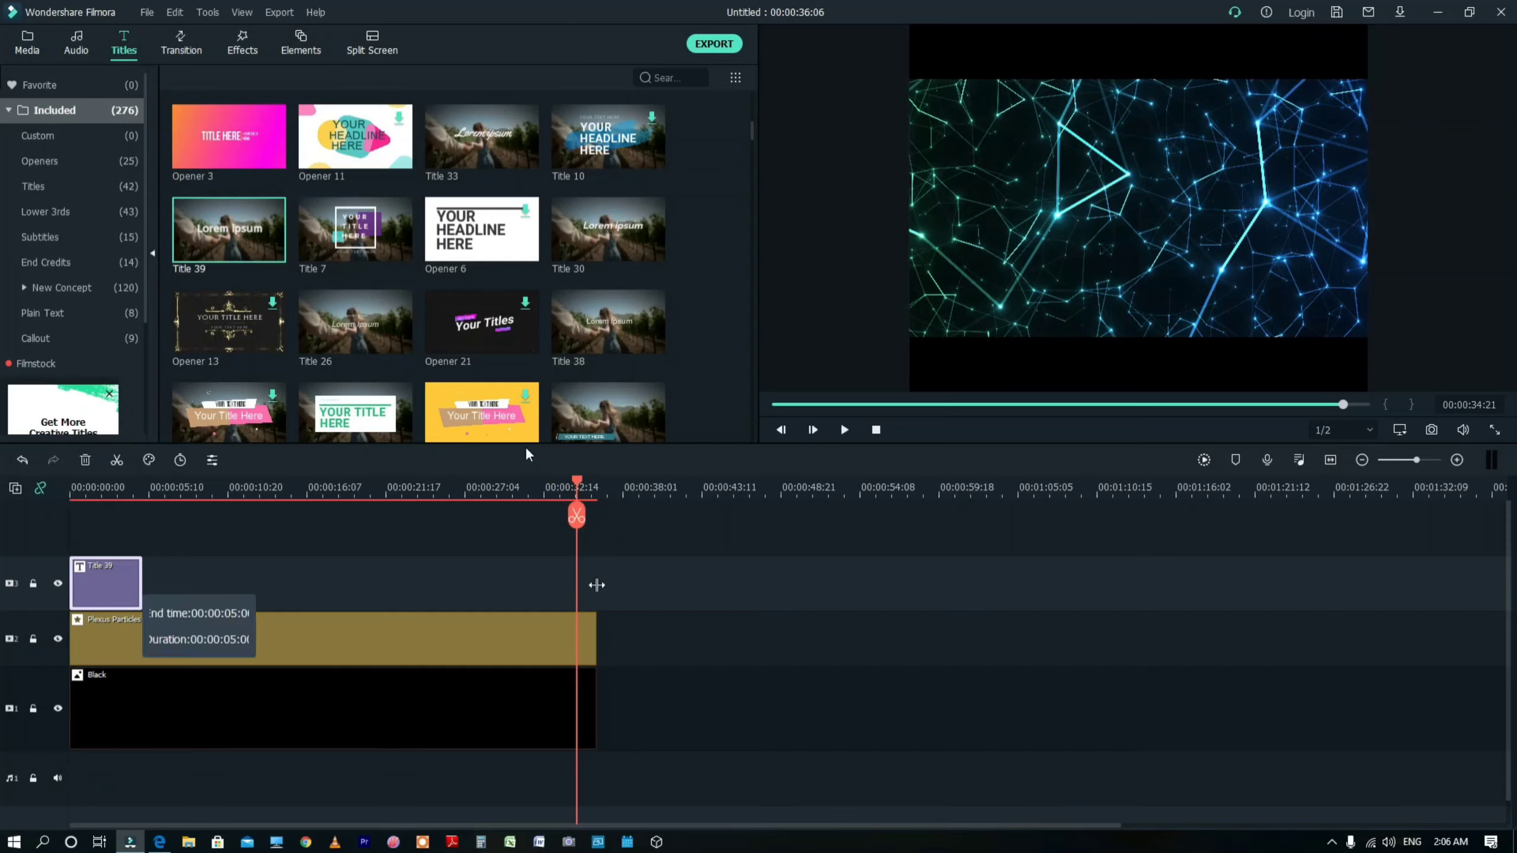
drag(597, 585, 597, 585)
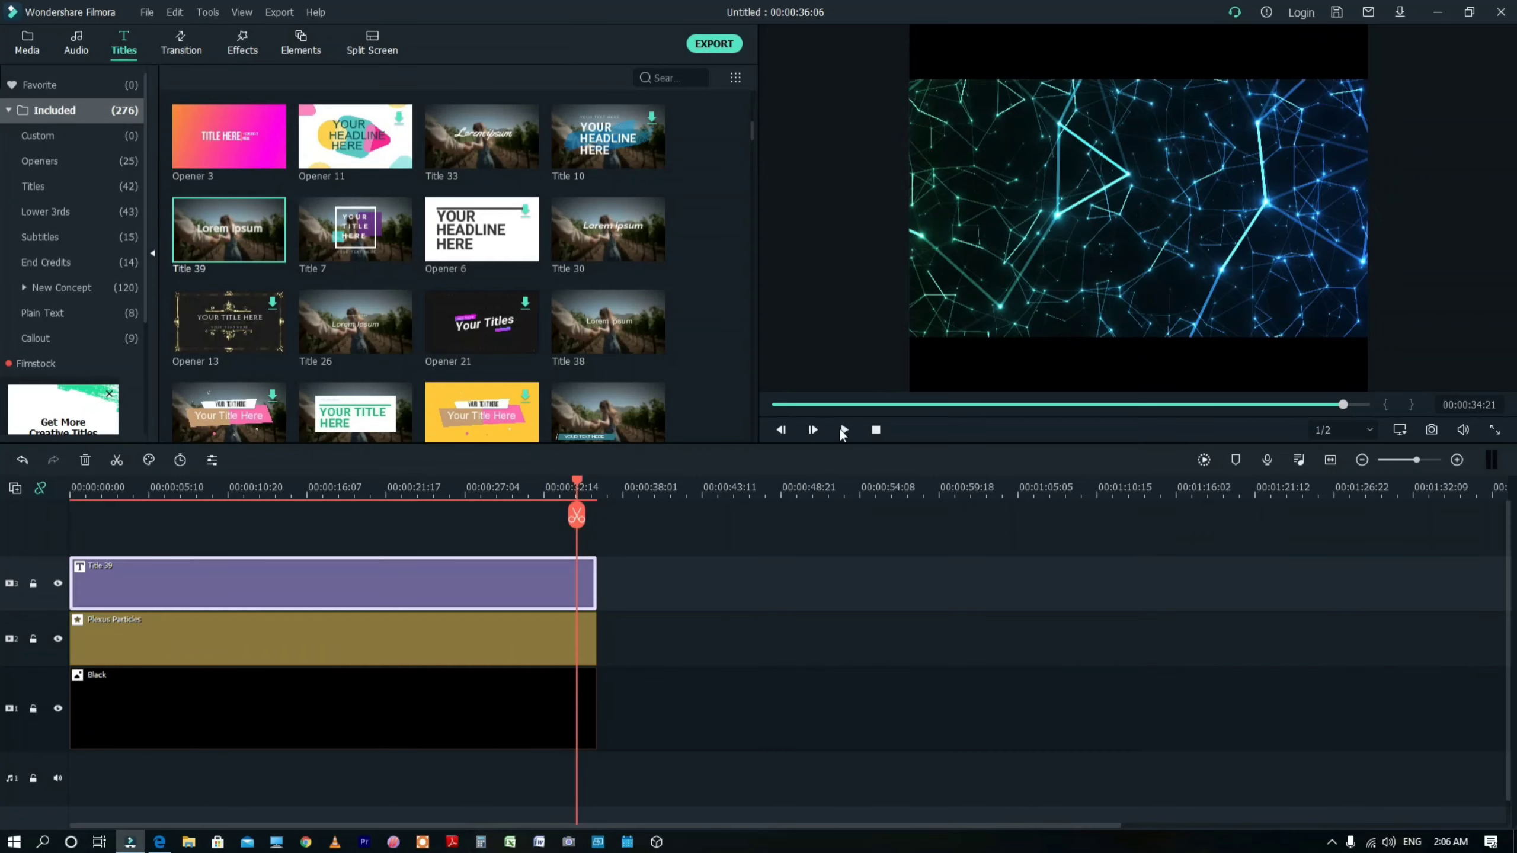
click(842, 431)
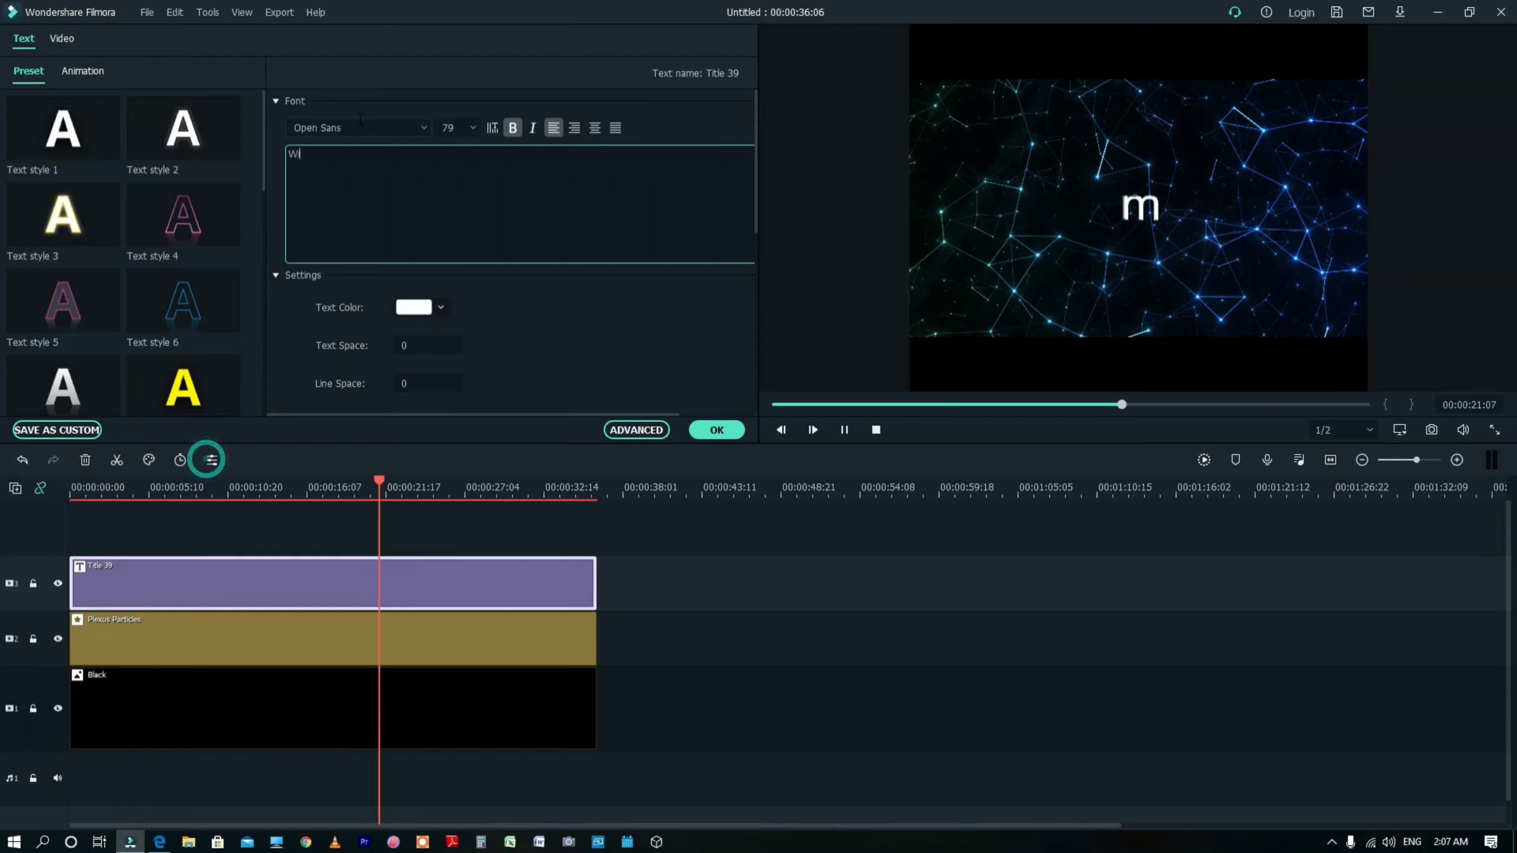
- Type the title text 'With Love Sachhh', correcting stray characters
text(ith Love Sach)
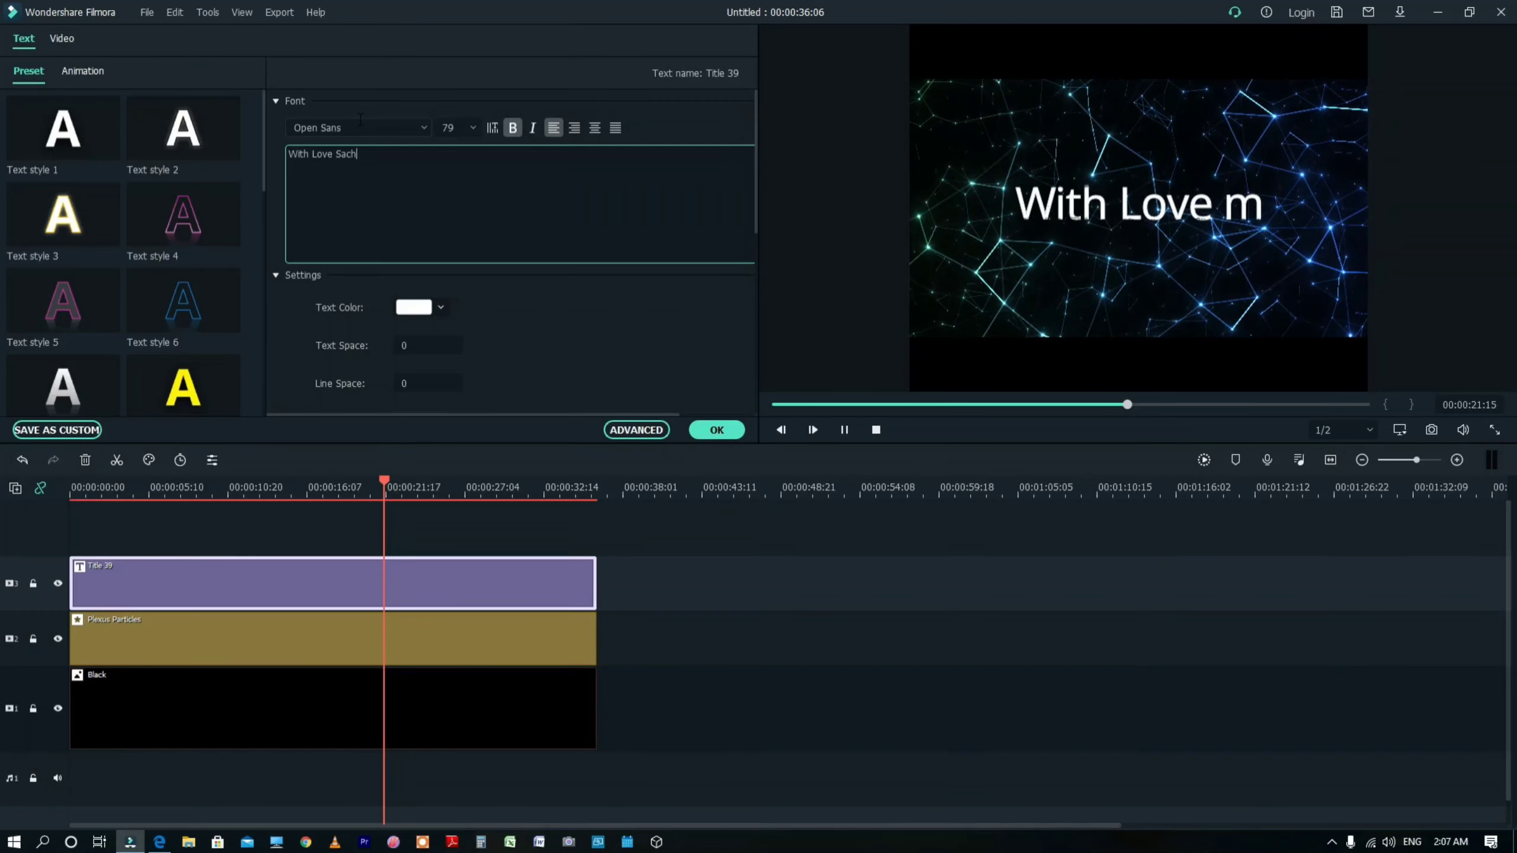
text(hh)
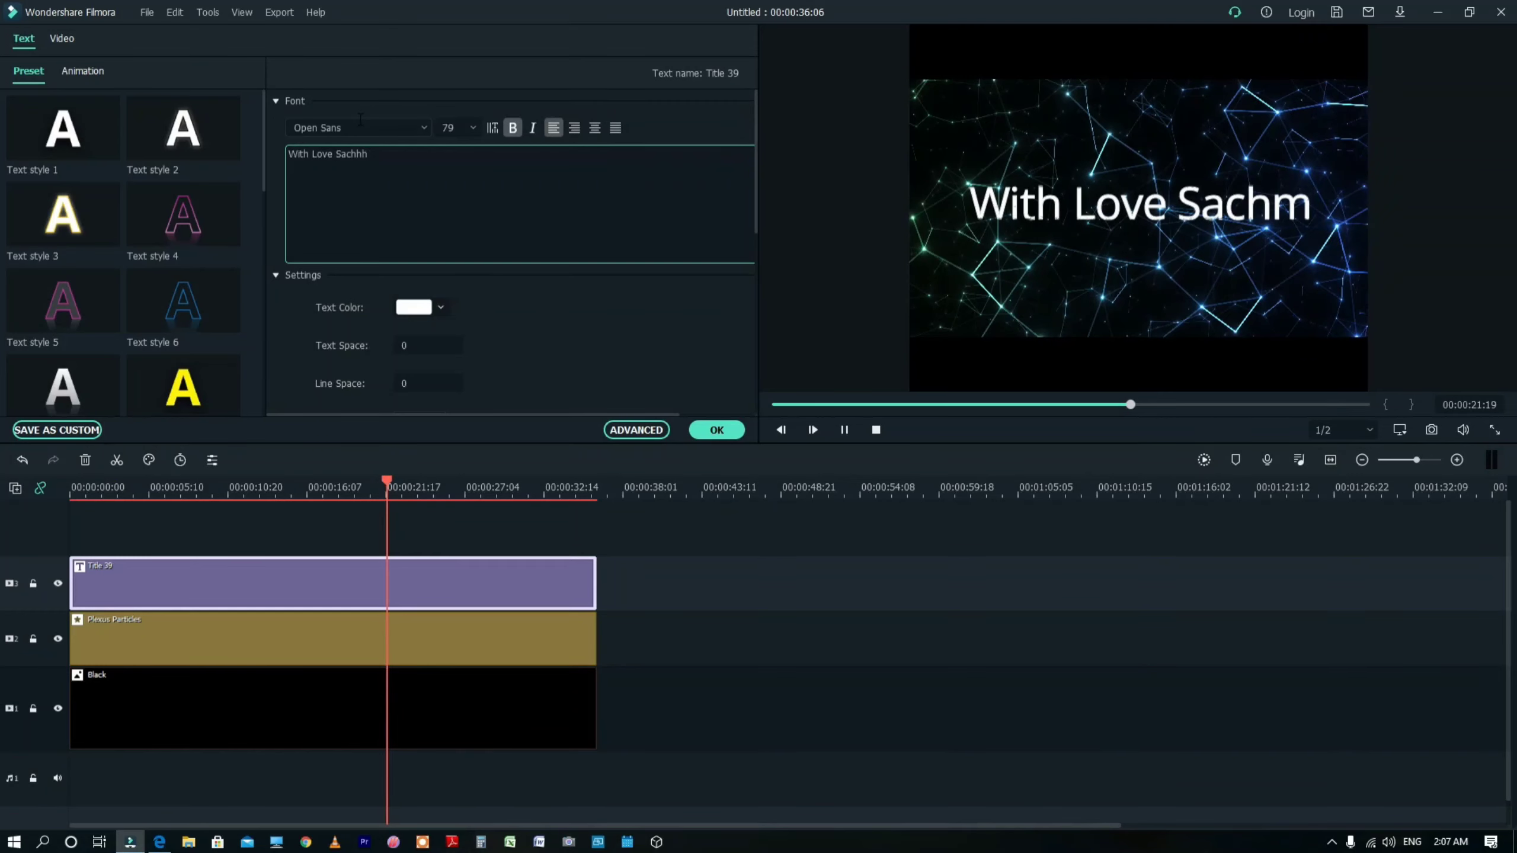
key(BackSpace)
key(ctrl+z)
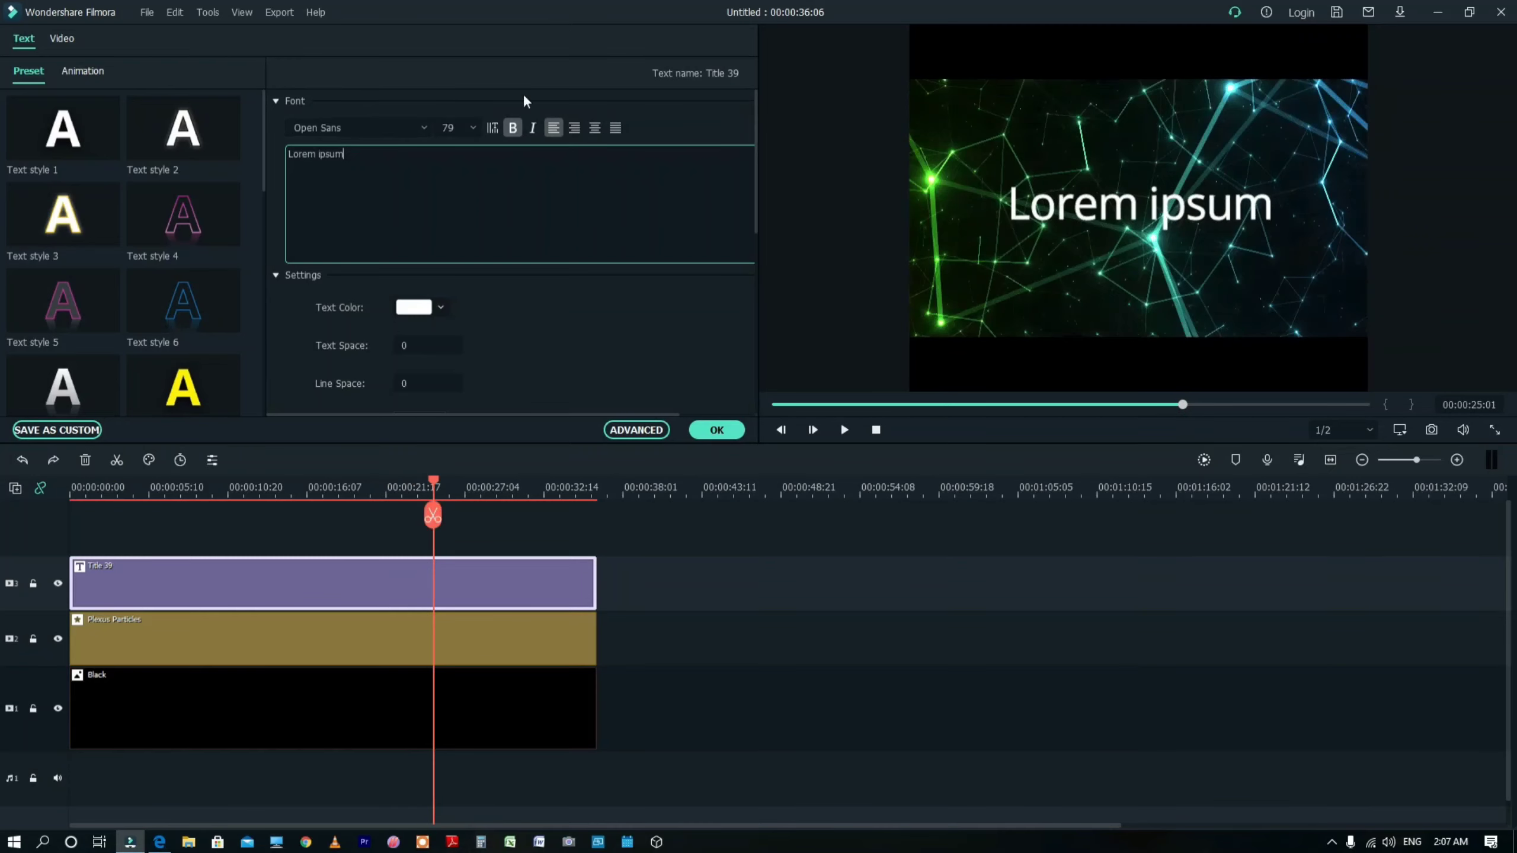
key(ctrl+y)
text(m)
key(BackSpace)
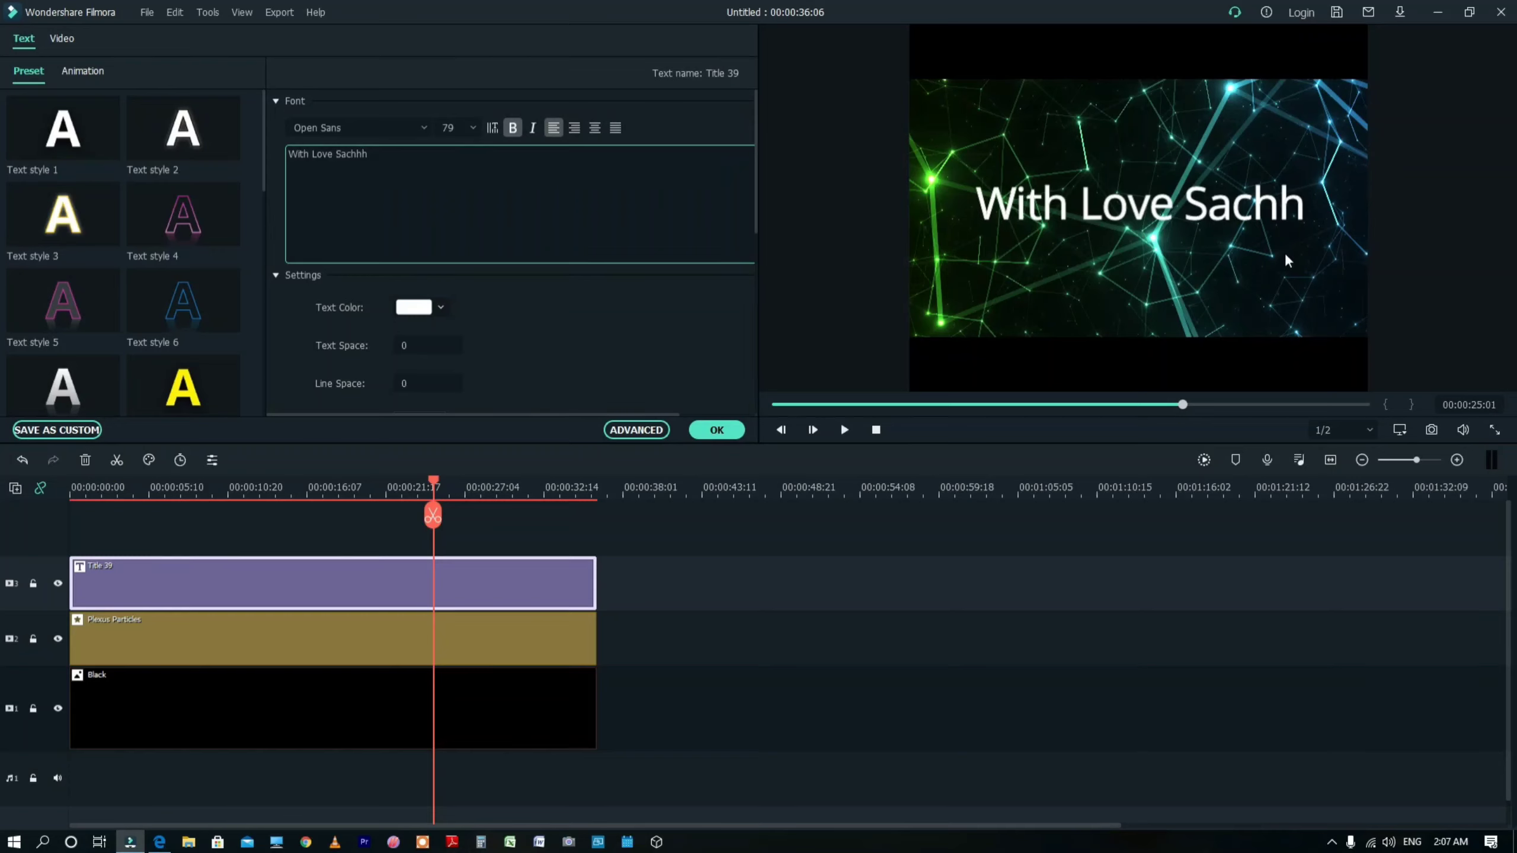
- Browse the font list, then close it without changing the font
click(426, 129)
scroll(442, 333, down, 3)
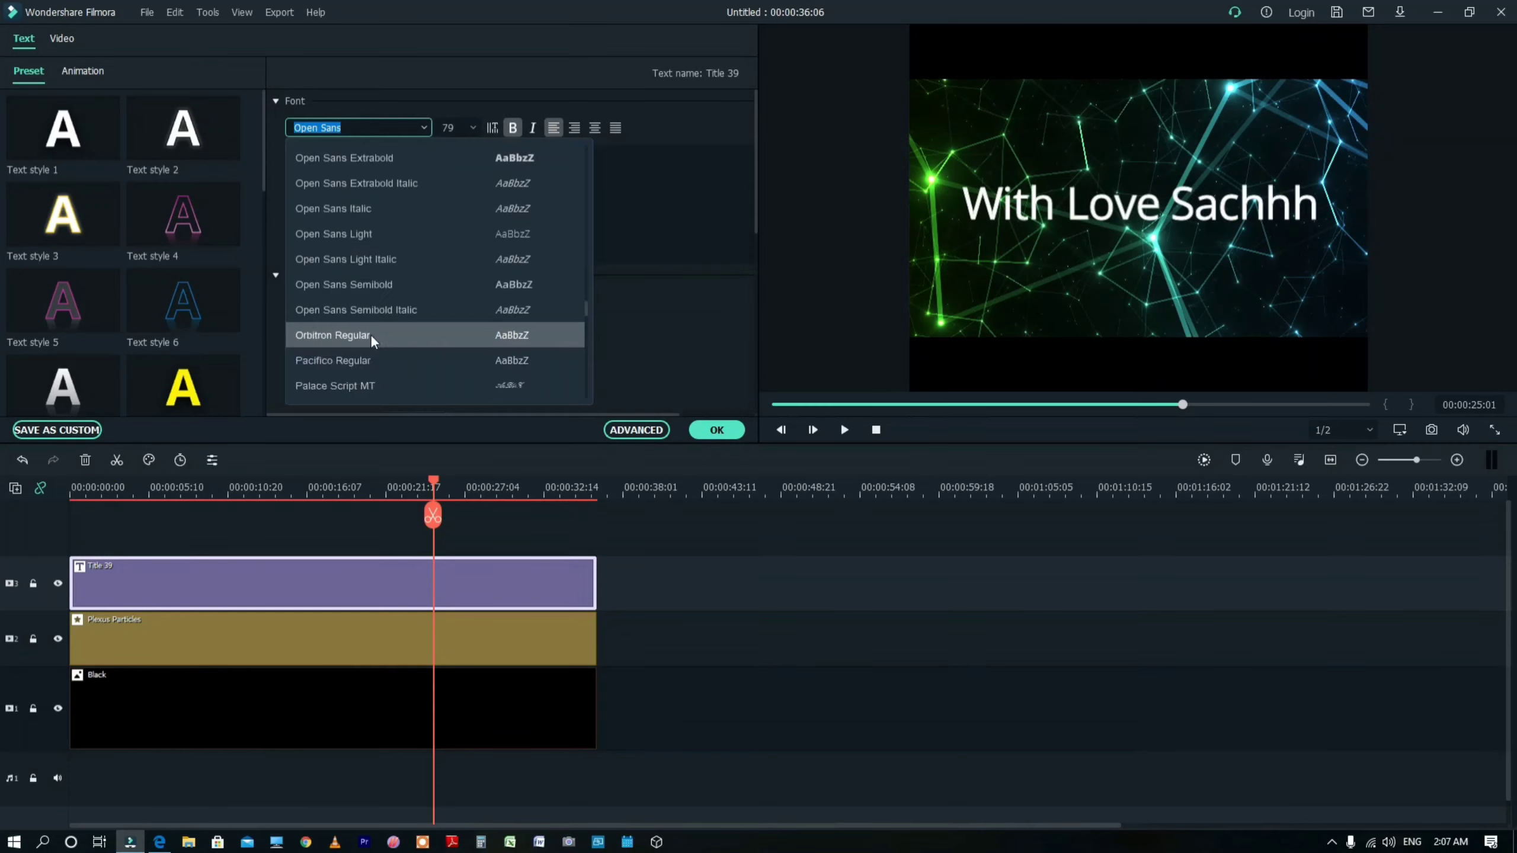
scroll(442, 333, down, 3)
scroll(443, 299, down, 3)
key(Escape)
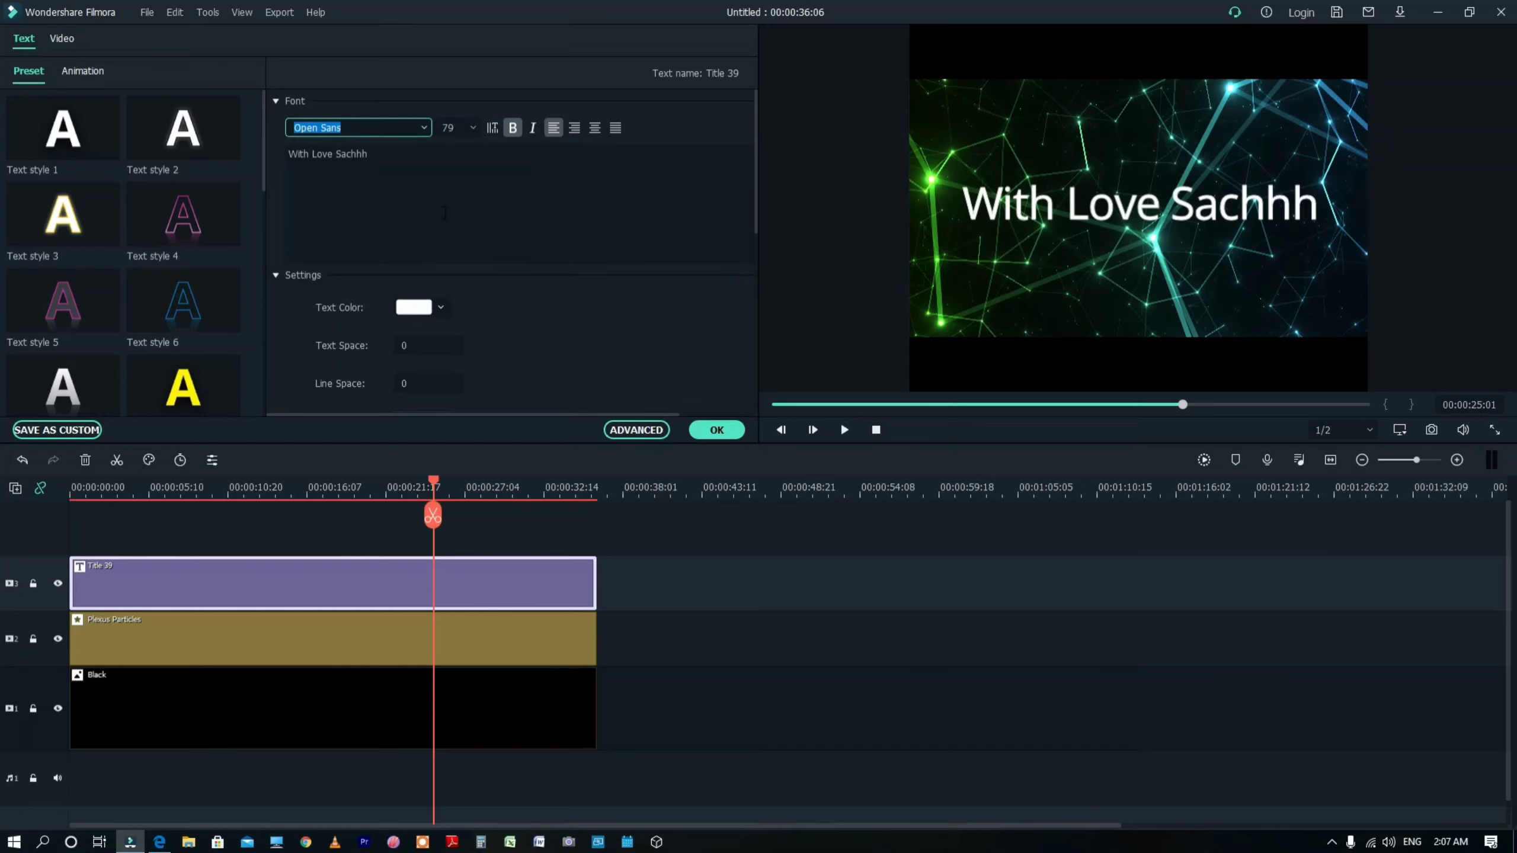
- Enter 'Papyrus' as the font for the 'With Love Sachhh' title
text(Papyrus)
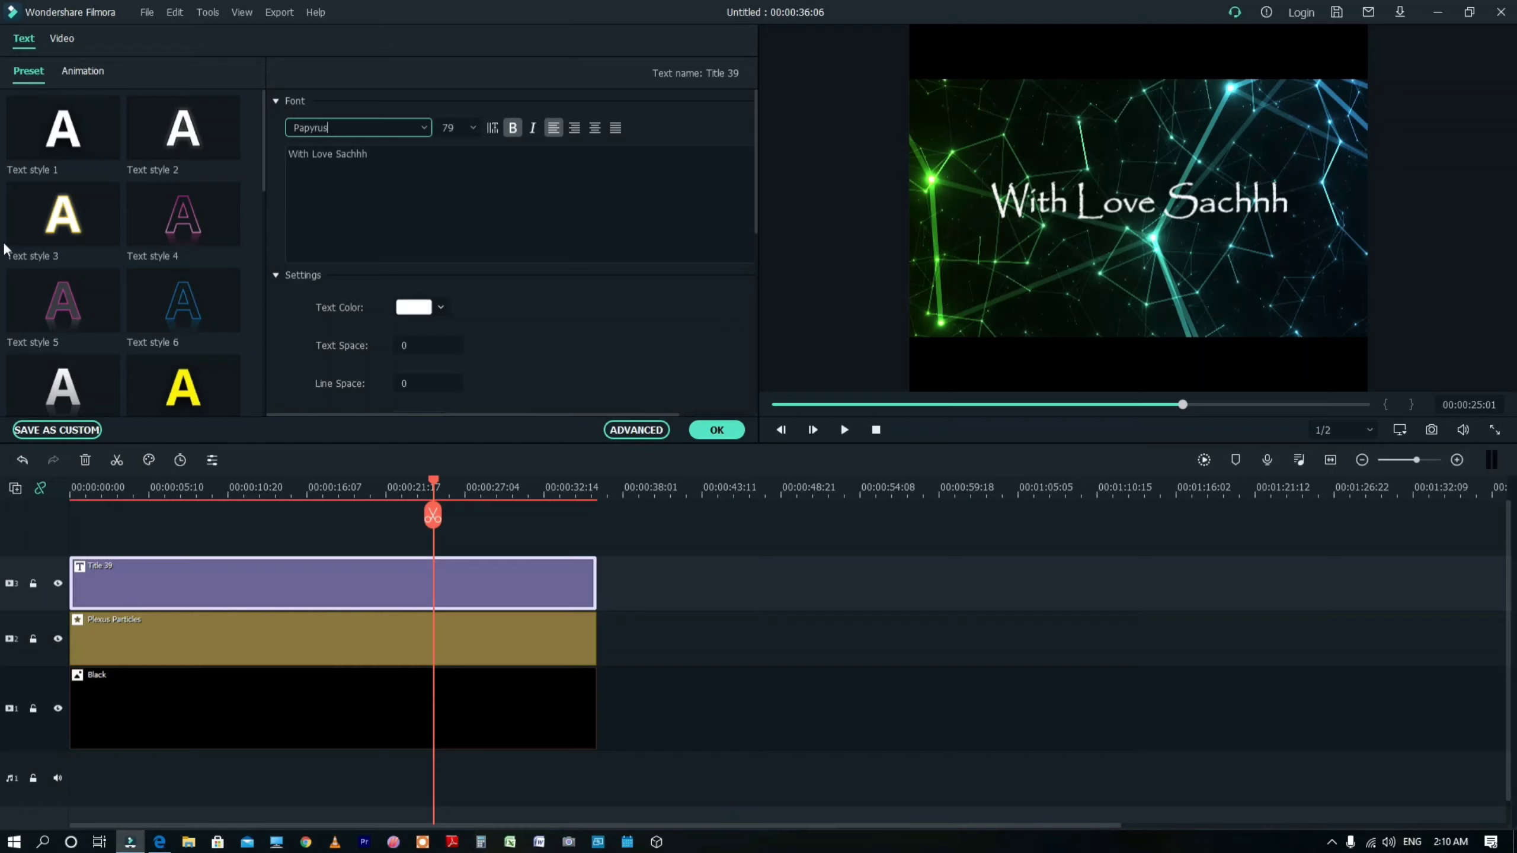
- Make the title text magenta and align it to the bottom centre
click(442, 308)
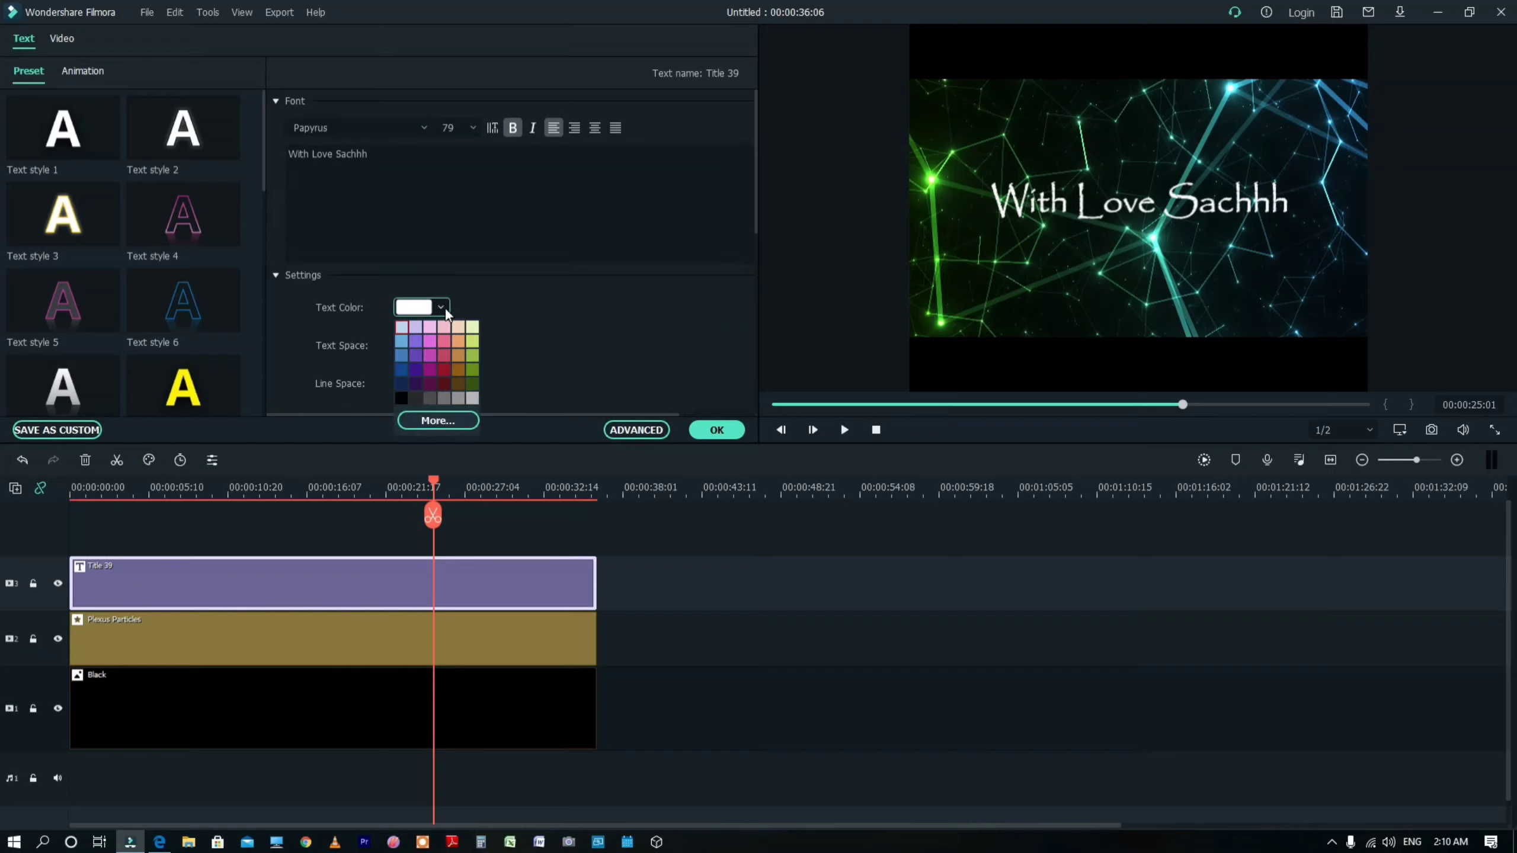
click(430, 355)
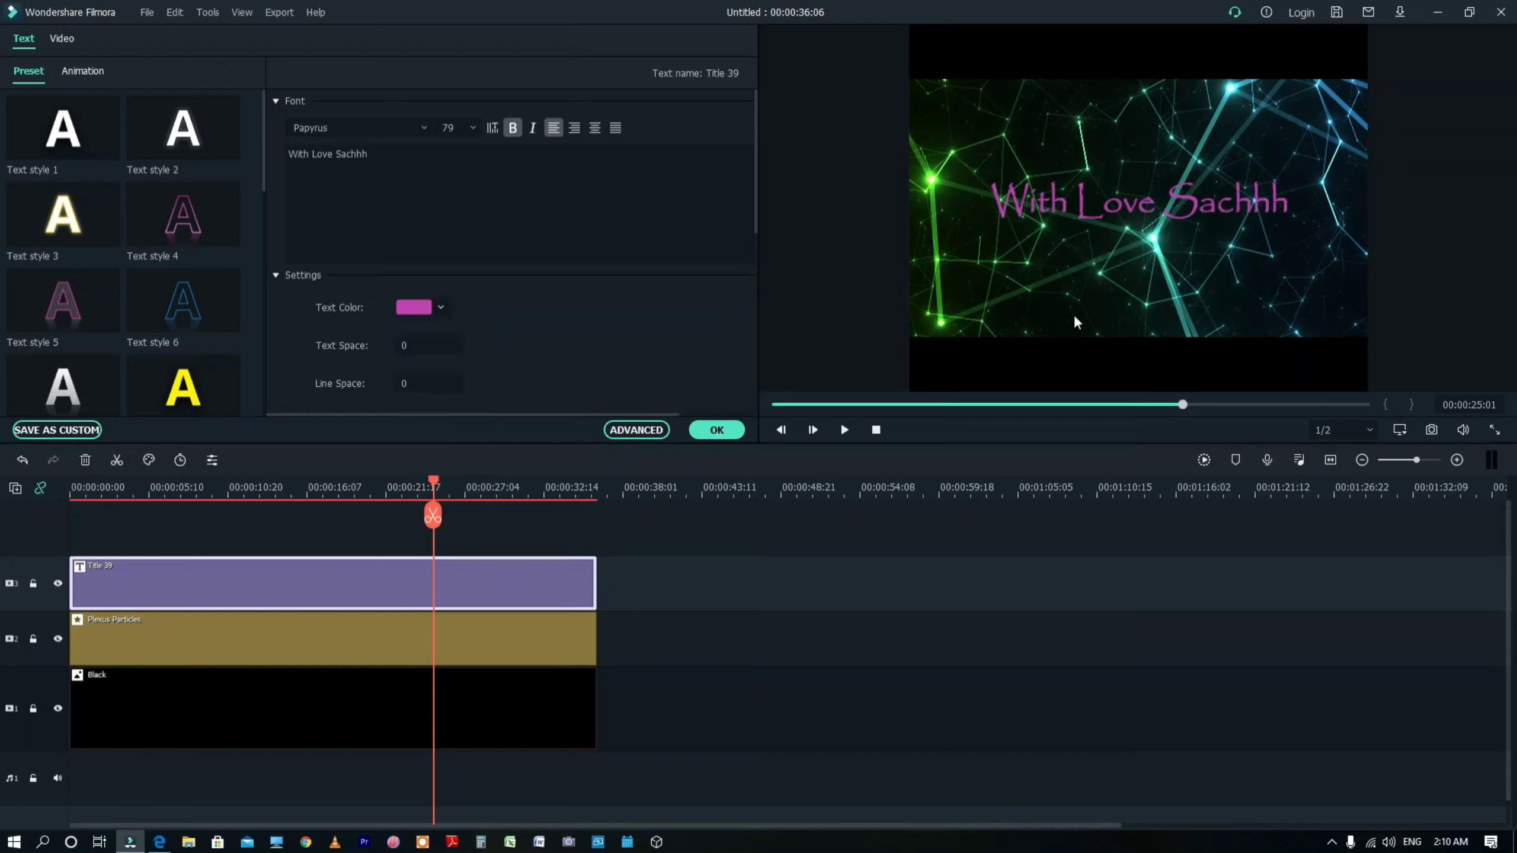
scroll(476, 379, down, 4)
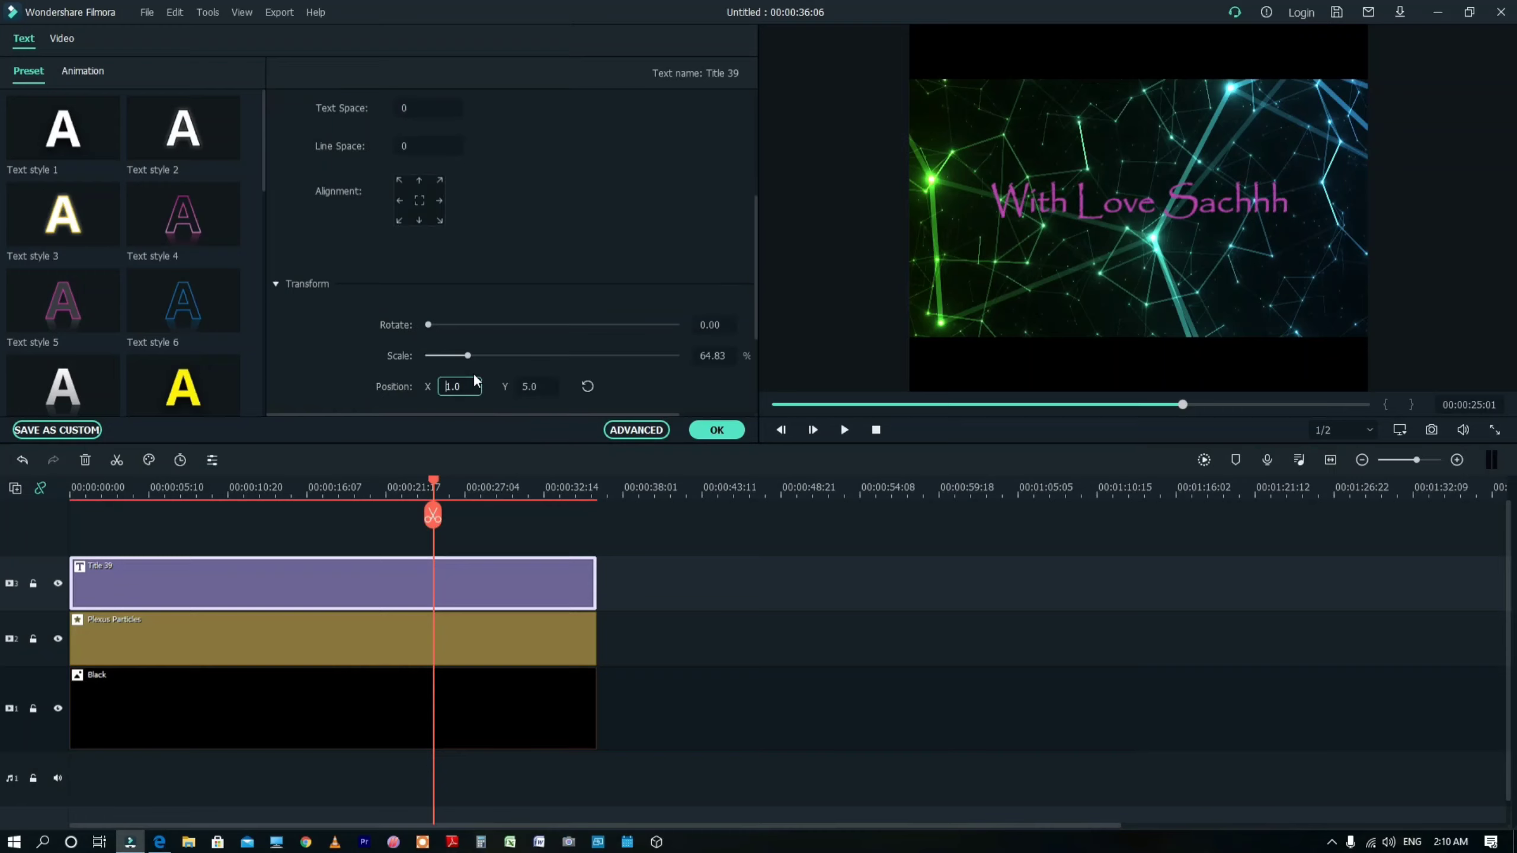
click(421, 200)
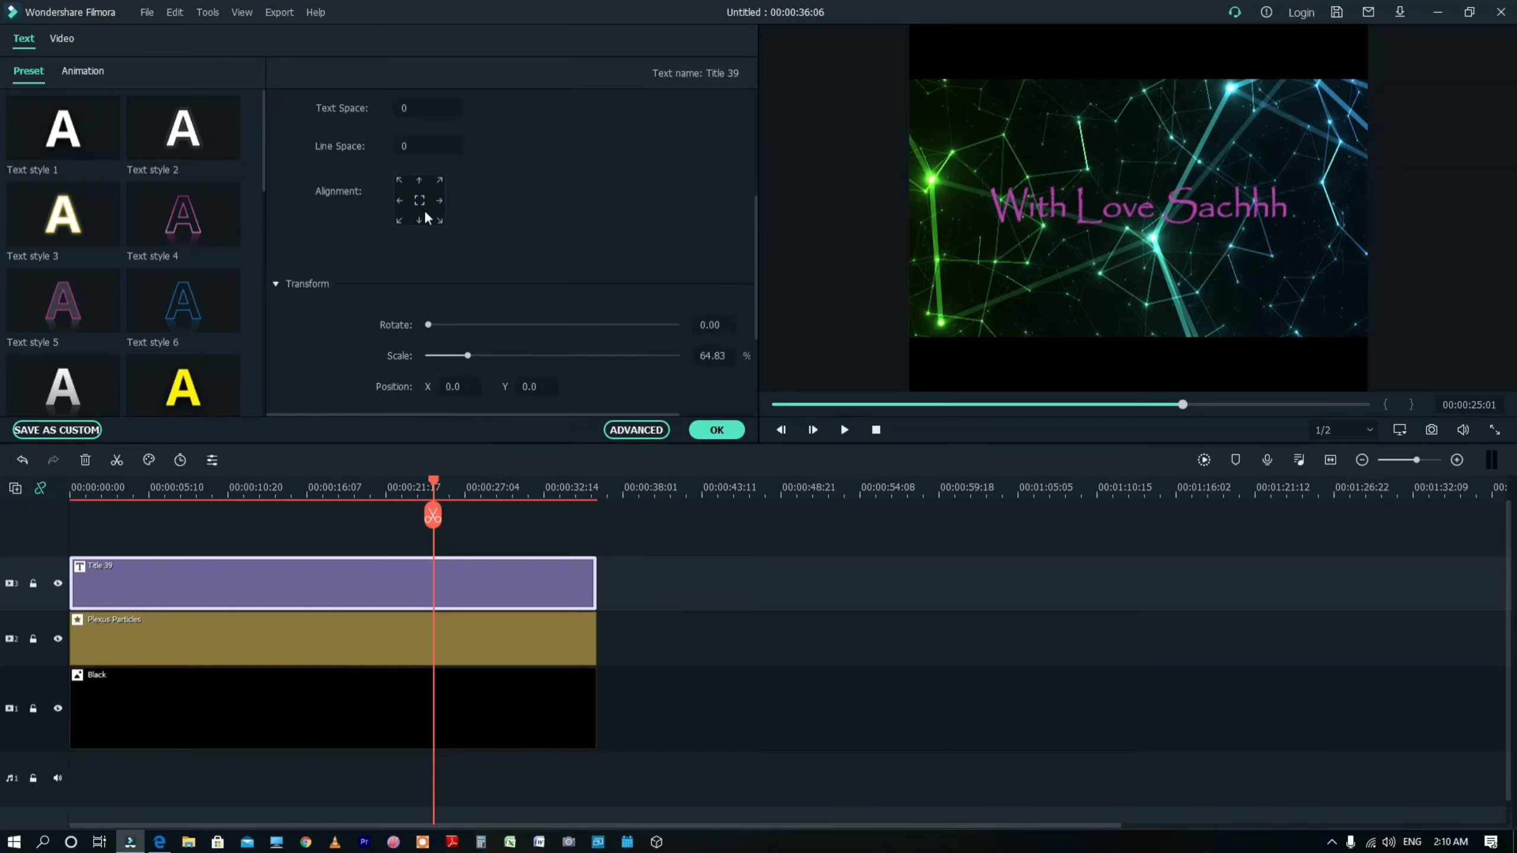
click(420, 221)
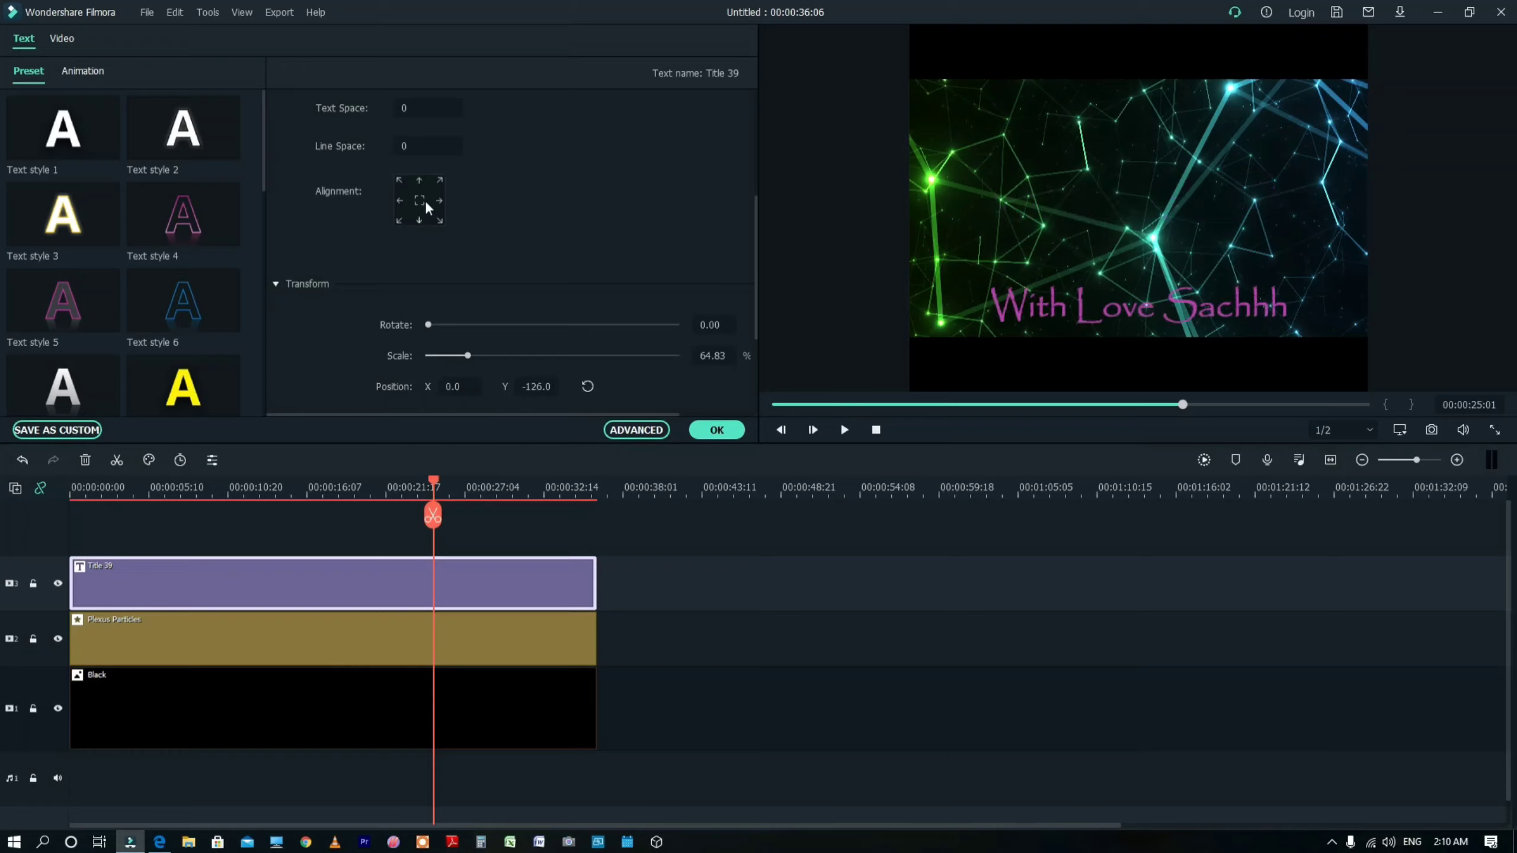
key(ctrl+z)
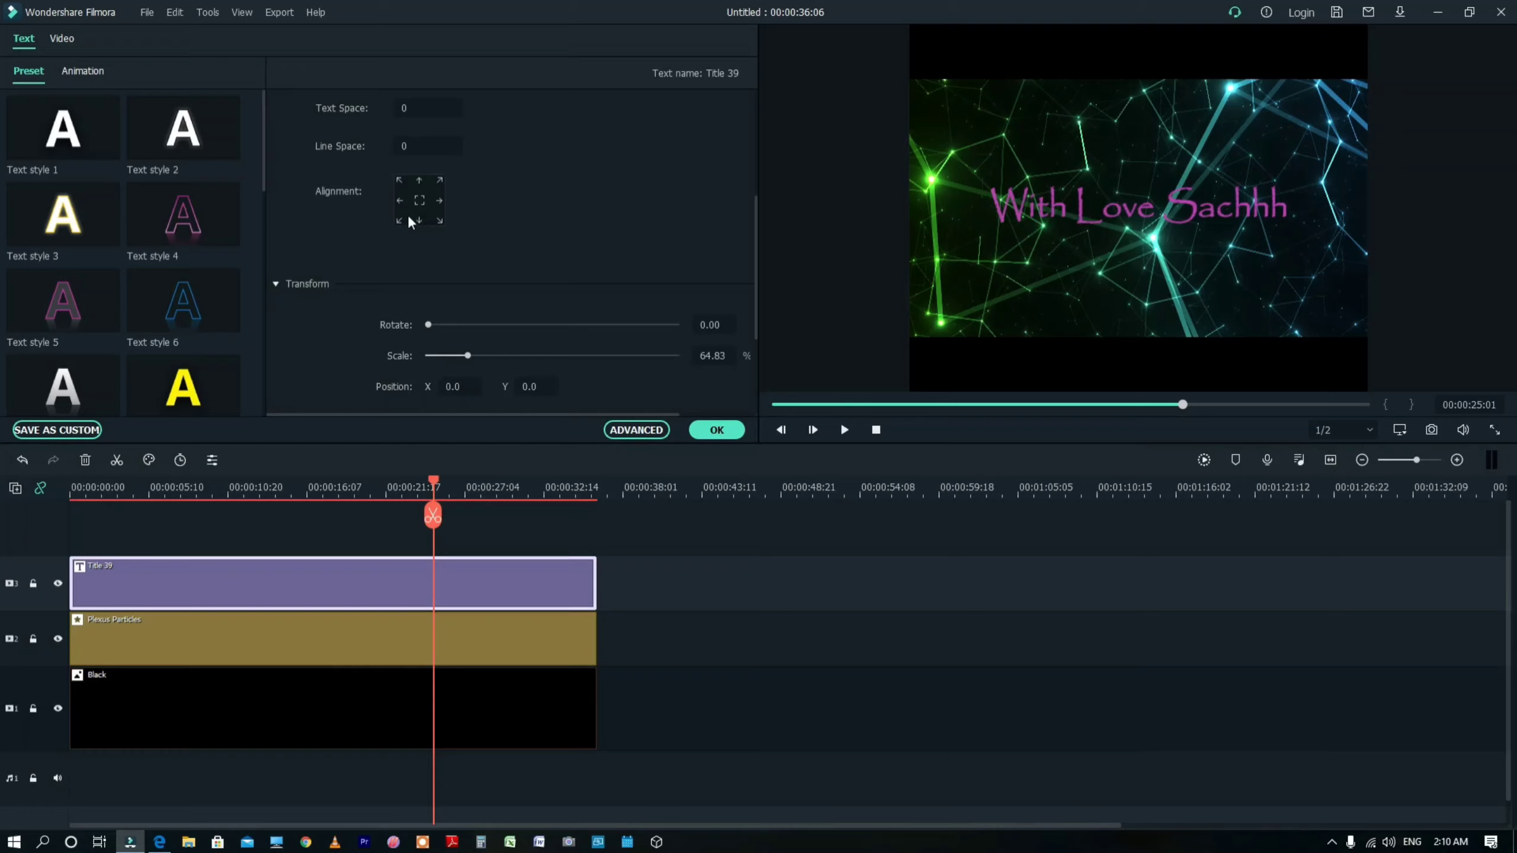
click(419, 219)
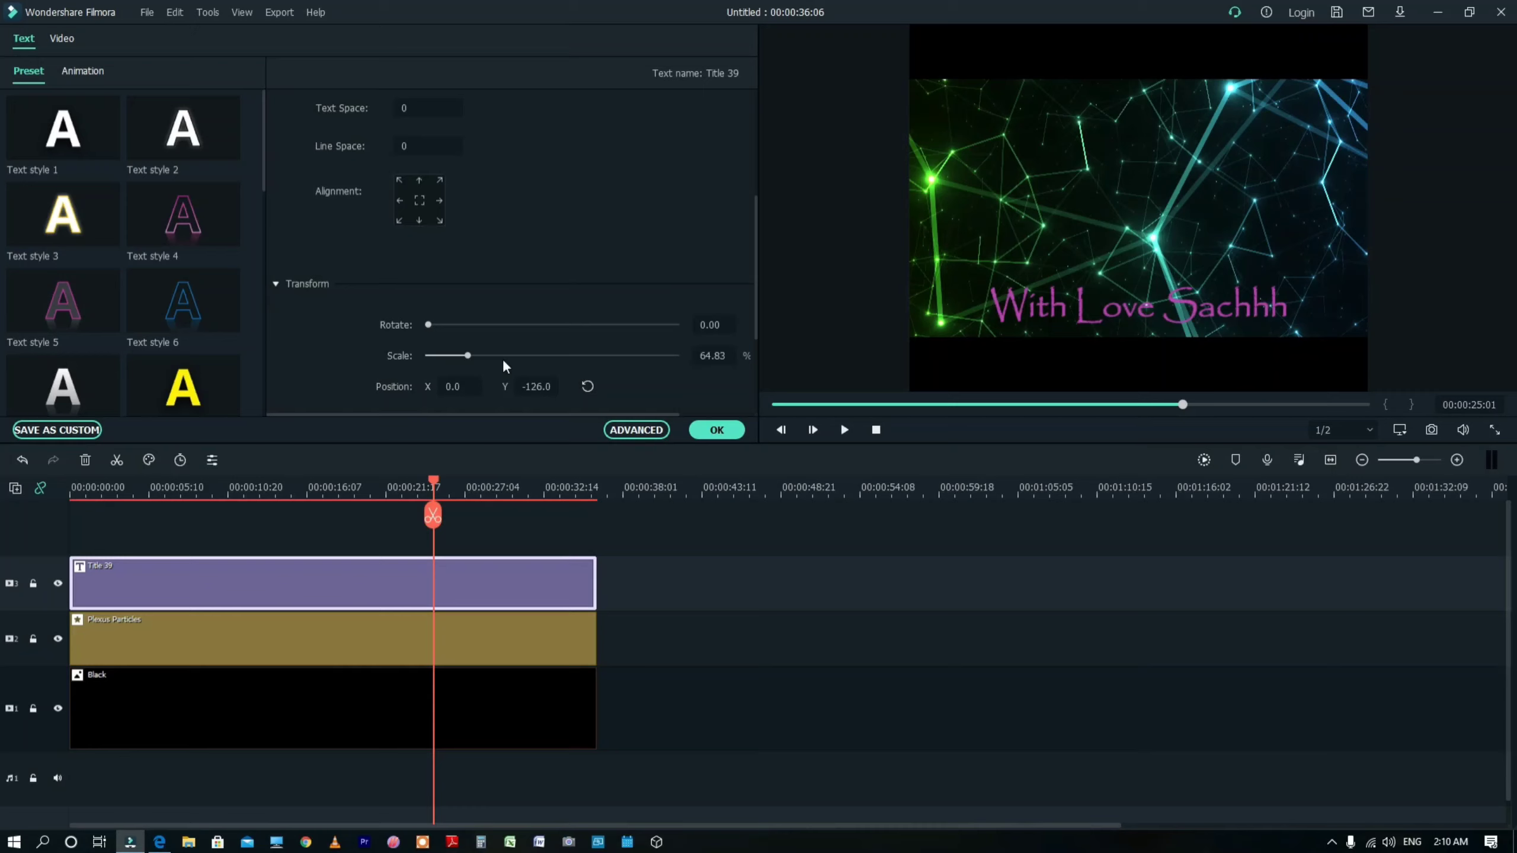
- Set the title's blending mode to Exclusion and confirm the edits
scroll(503, 358, down, 3)
click(498, 308)
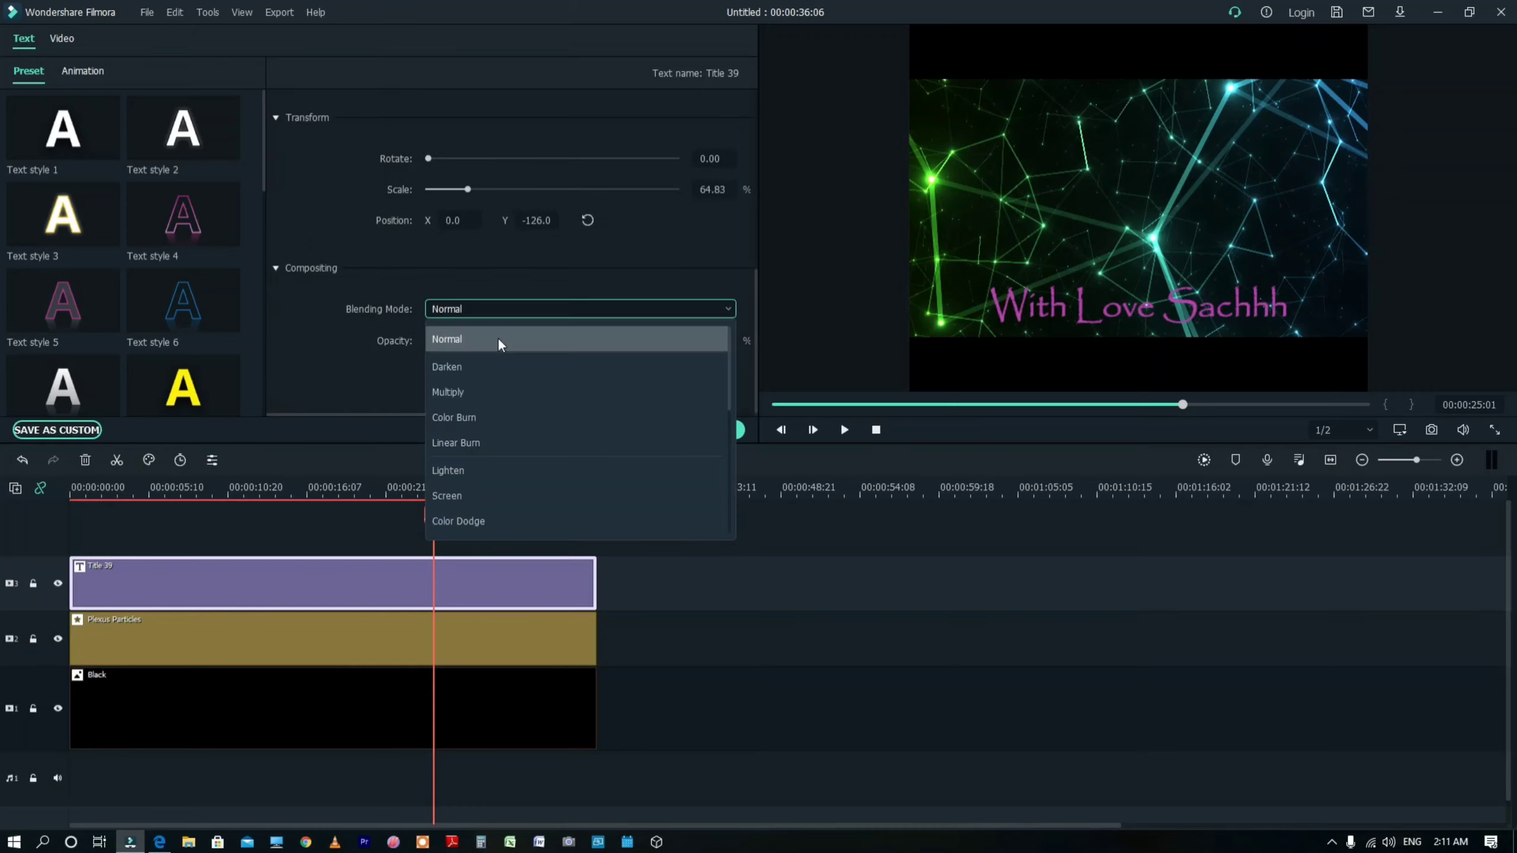
scroll(511, 478, down, 3)
click(657, 517)
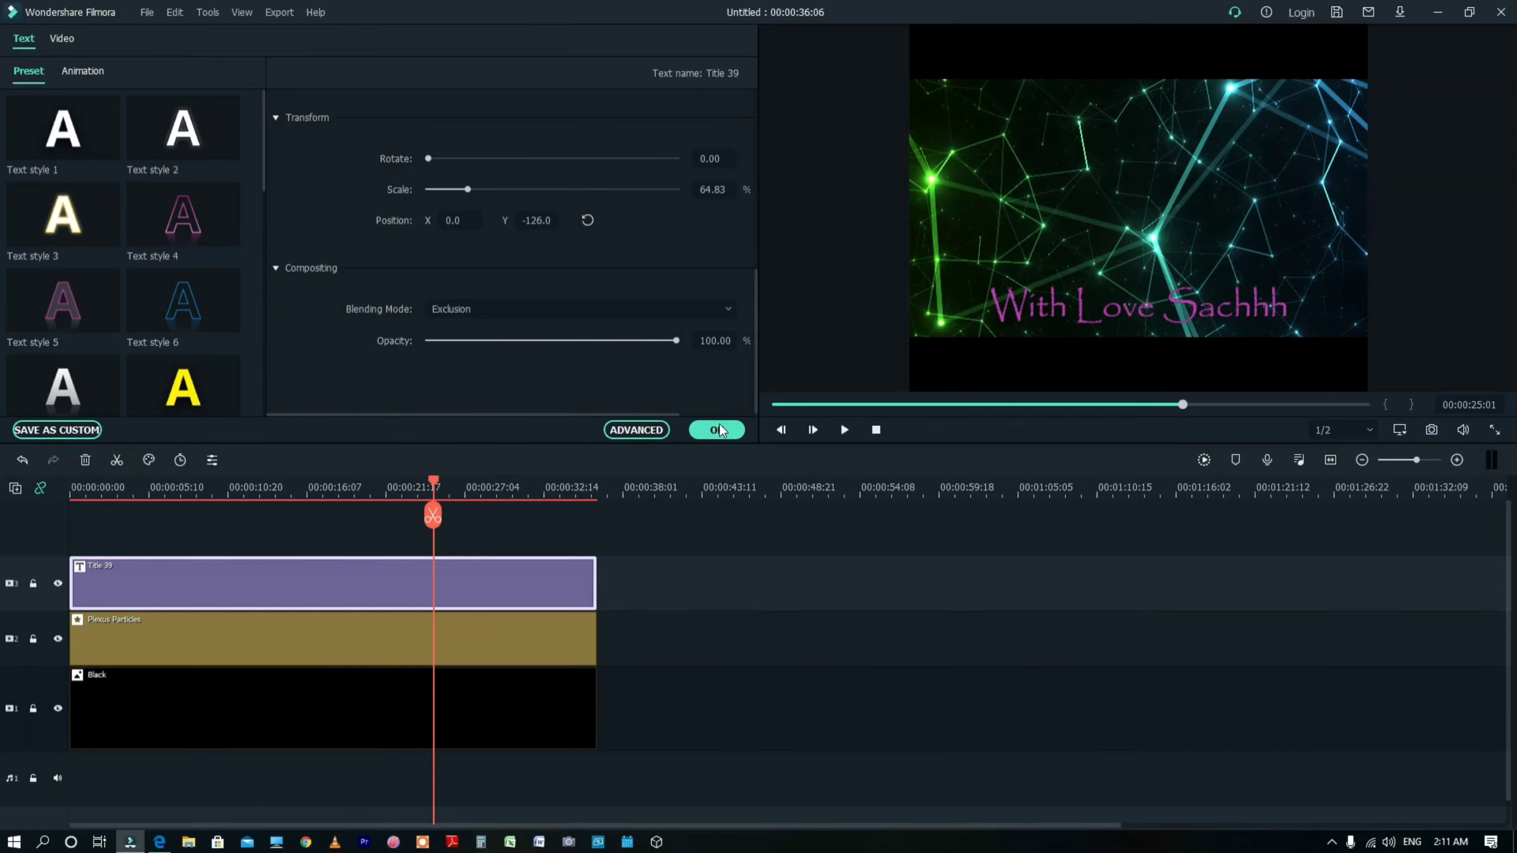
click(719, 430)
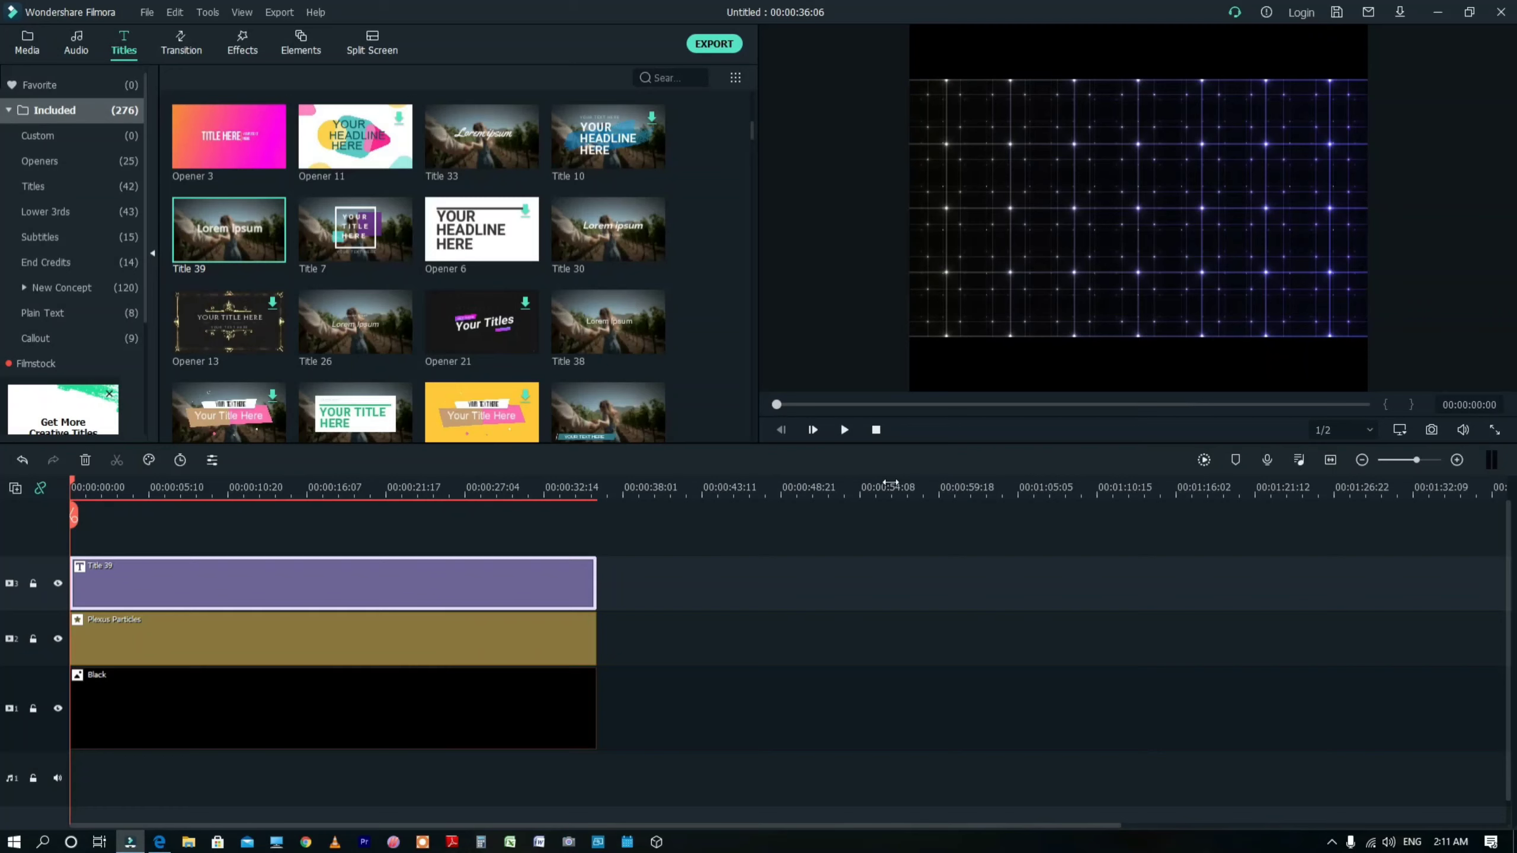
- Play the finished intro to 00:00:36:06, then bring up the File menu
key(space)
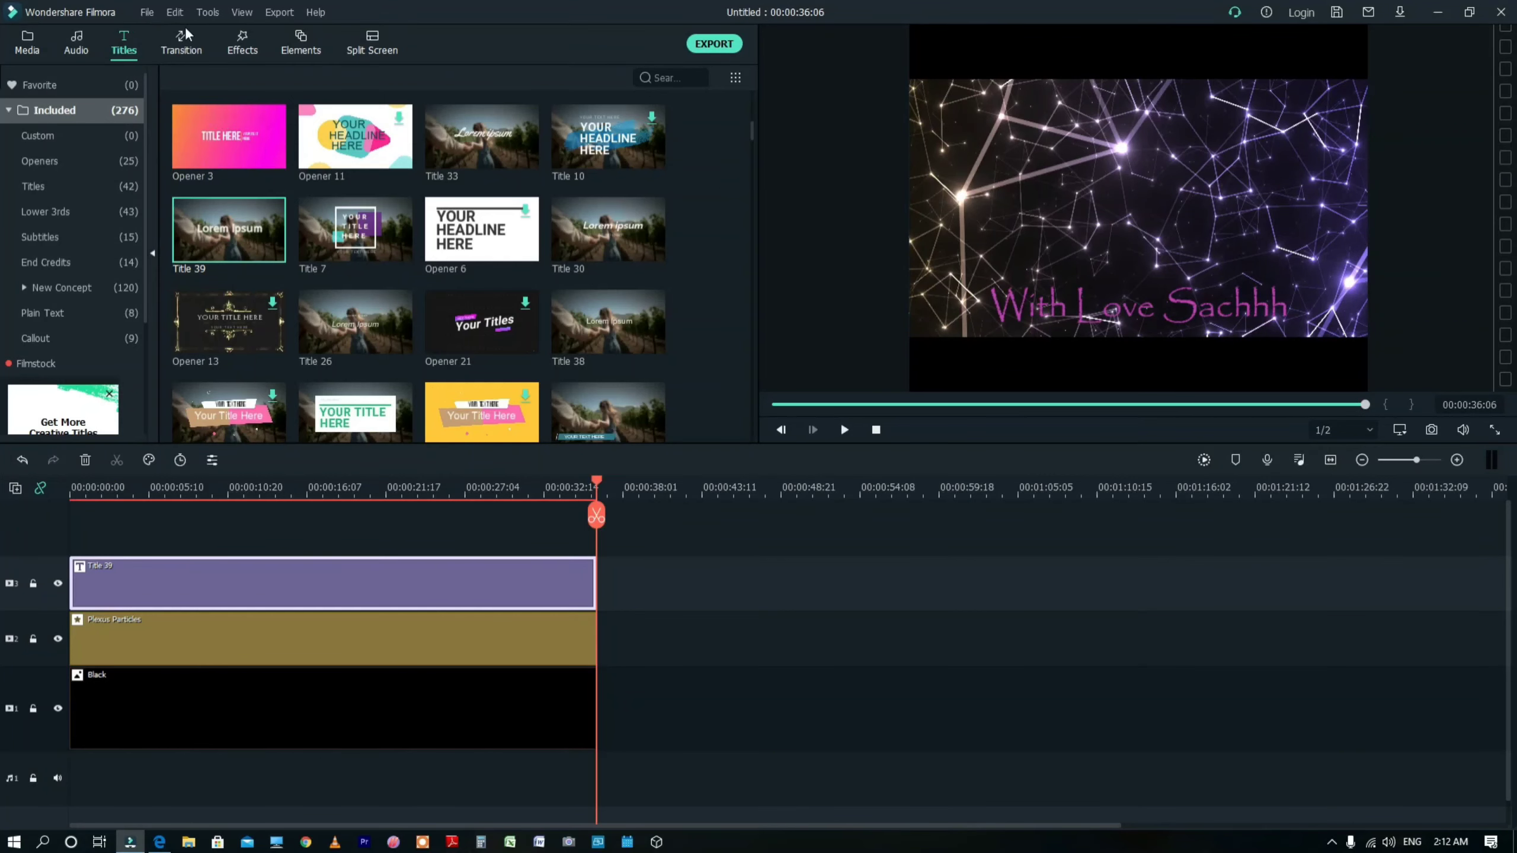
click(148, 13)
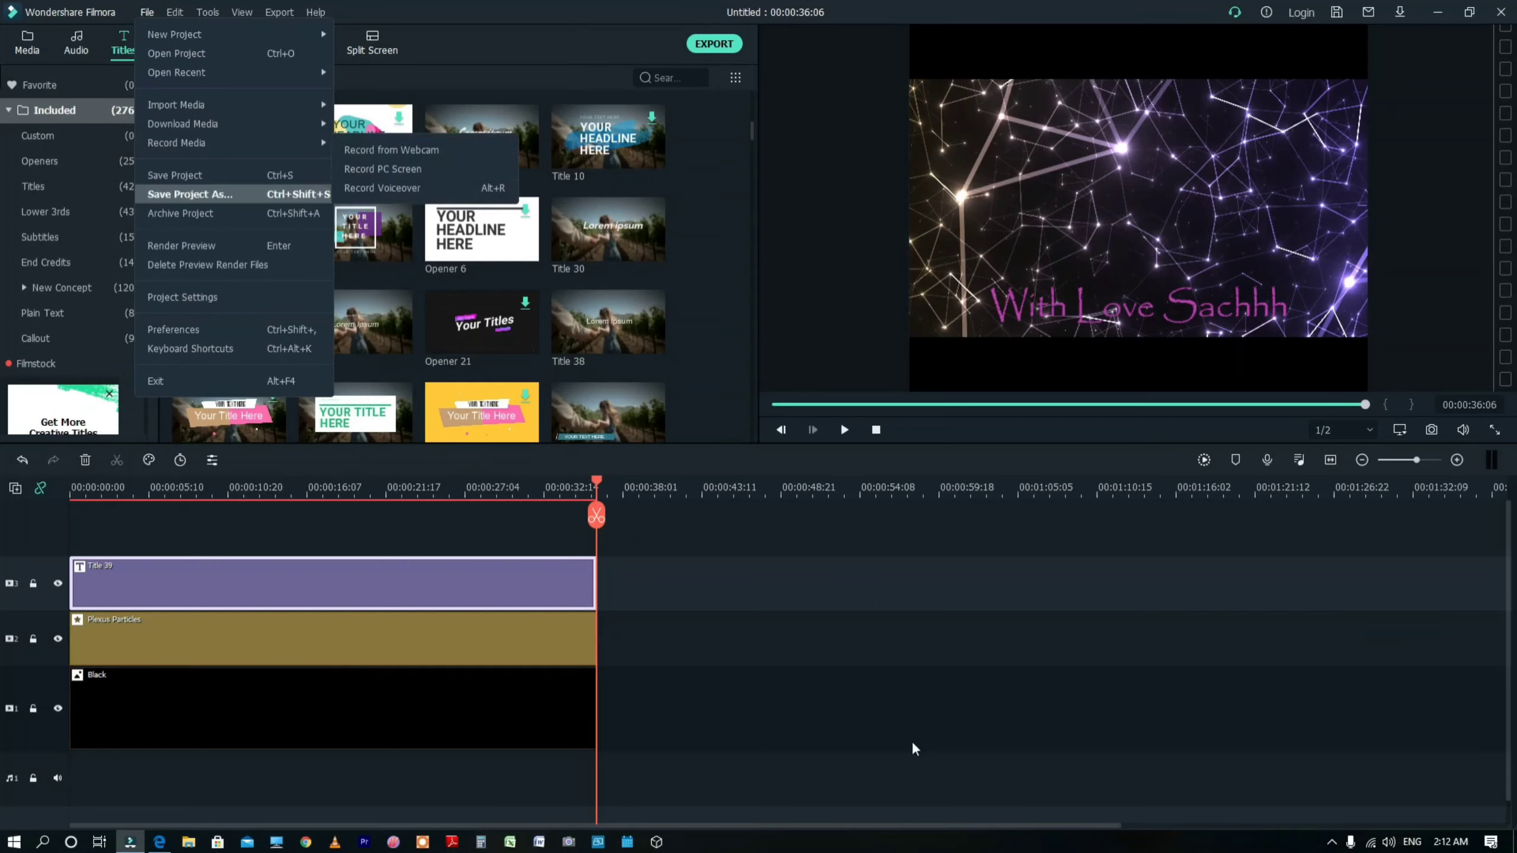